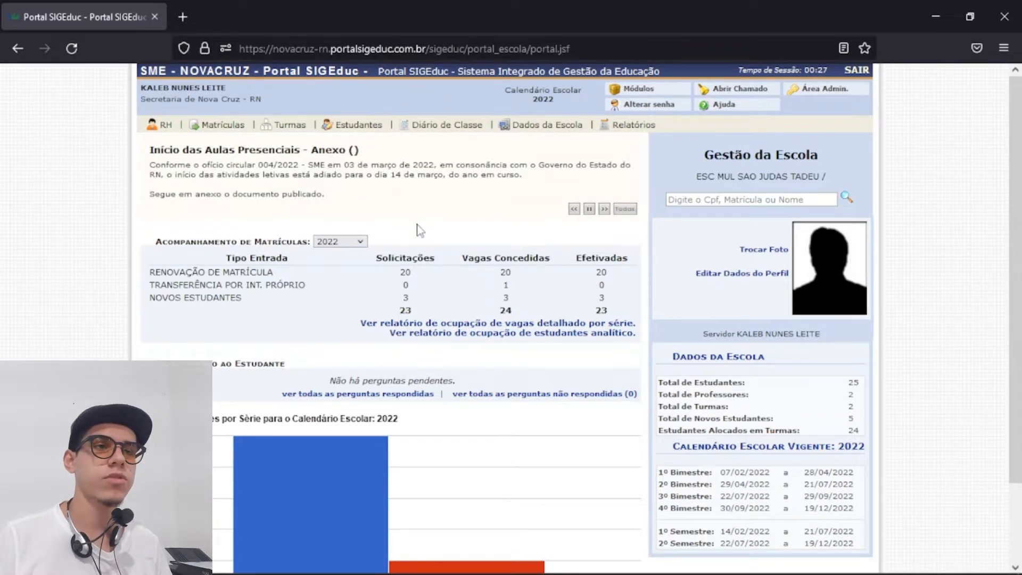
Open the student transfer function for moving a student between schools in the current school year.
left_click(355, 124)
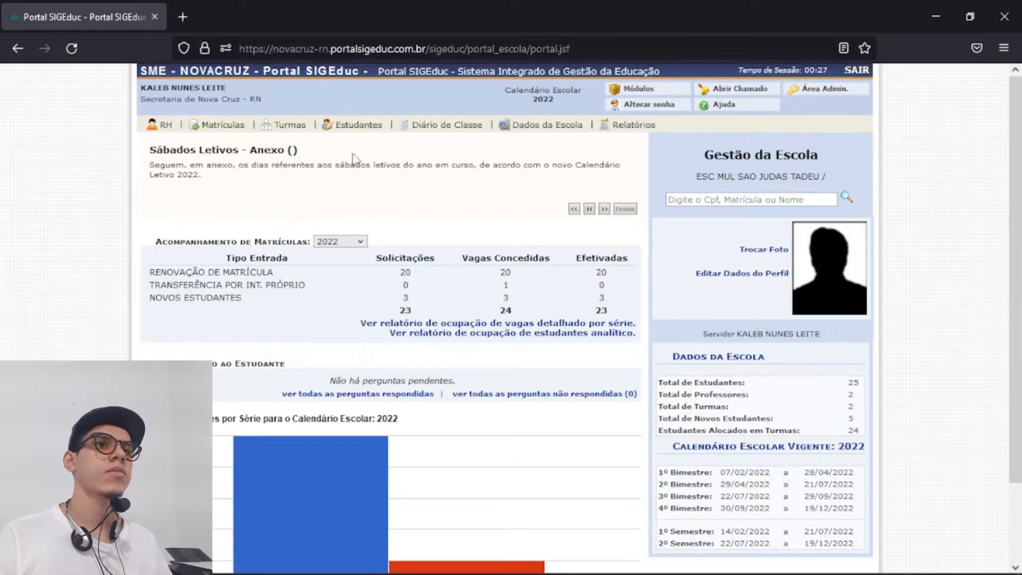
mouse_move(371, 131)
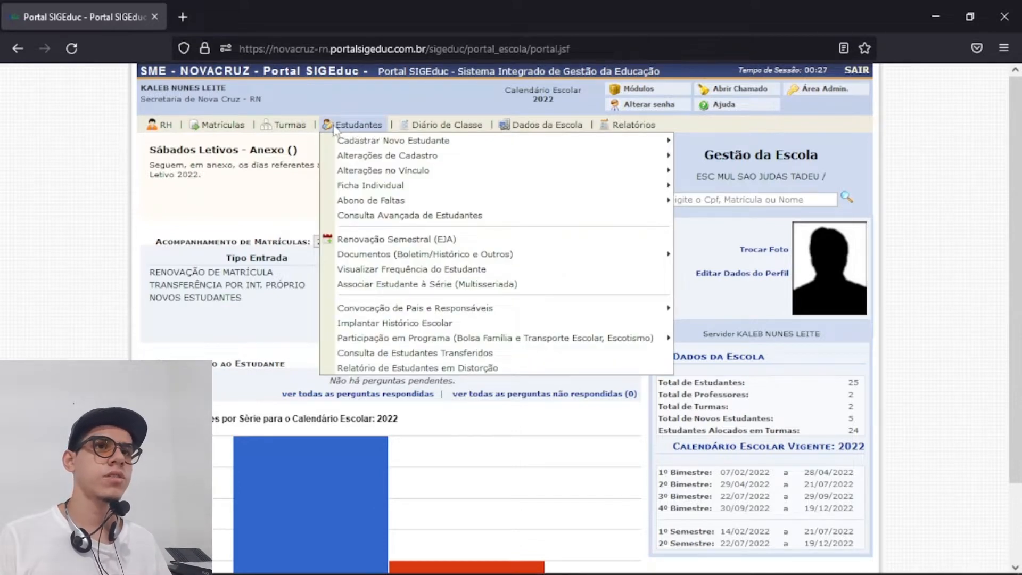
mouse_move(409, 172)
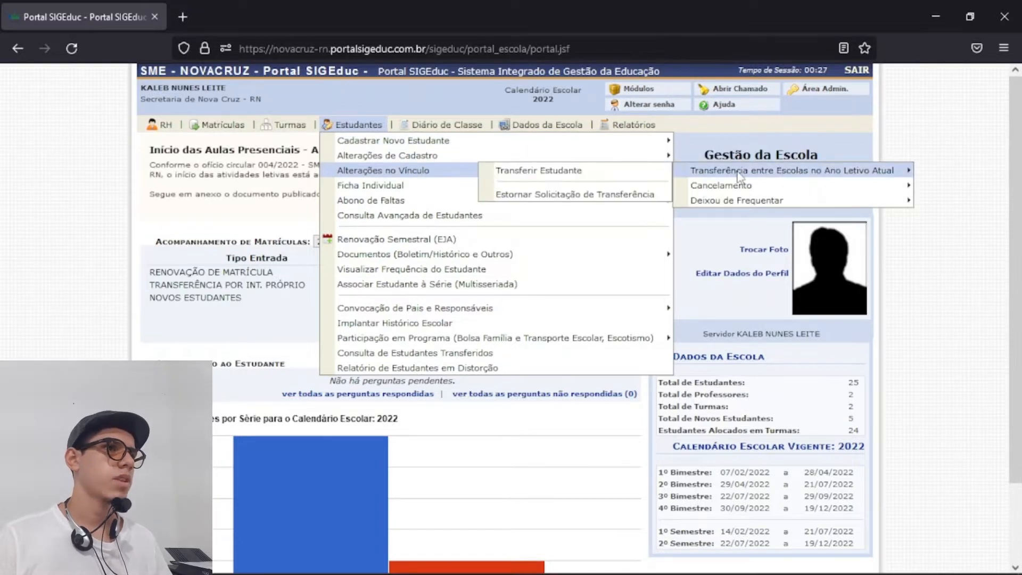
mouse_move(693, 177)
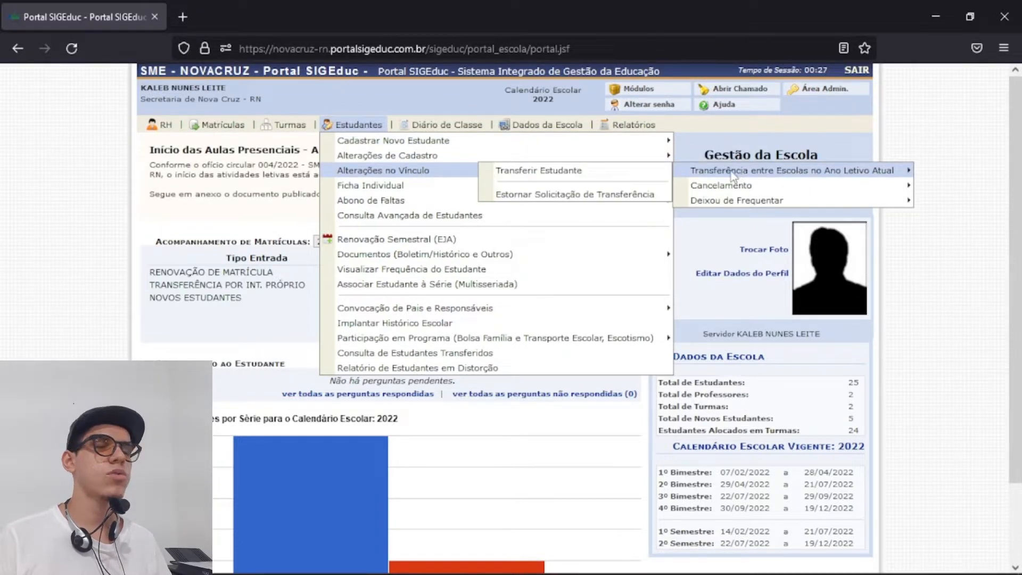
left_click(541, 171)
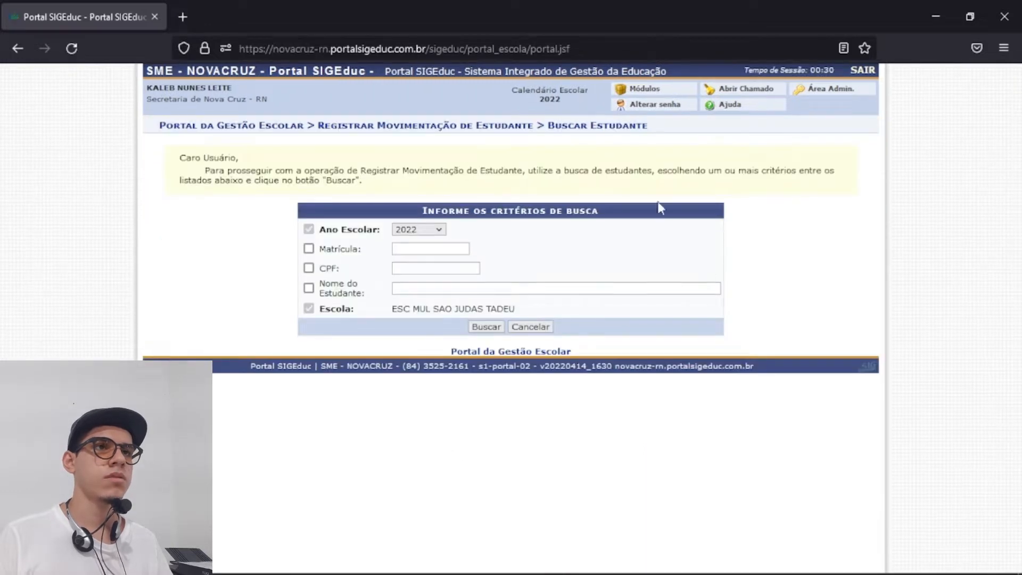
Search for the student by name and check the enrolment status in the result row.
left_click(440, 292)
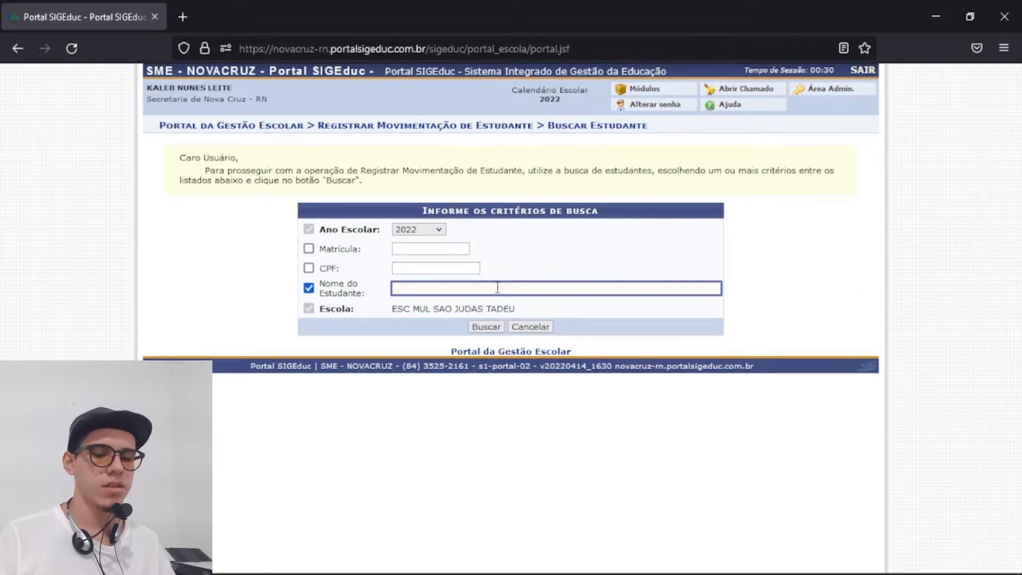
type("kaleb")
key("Return")
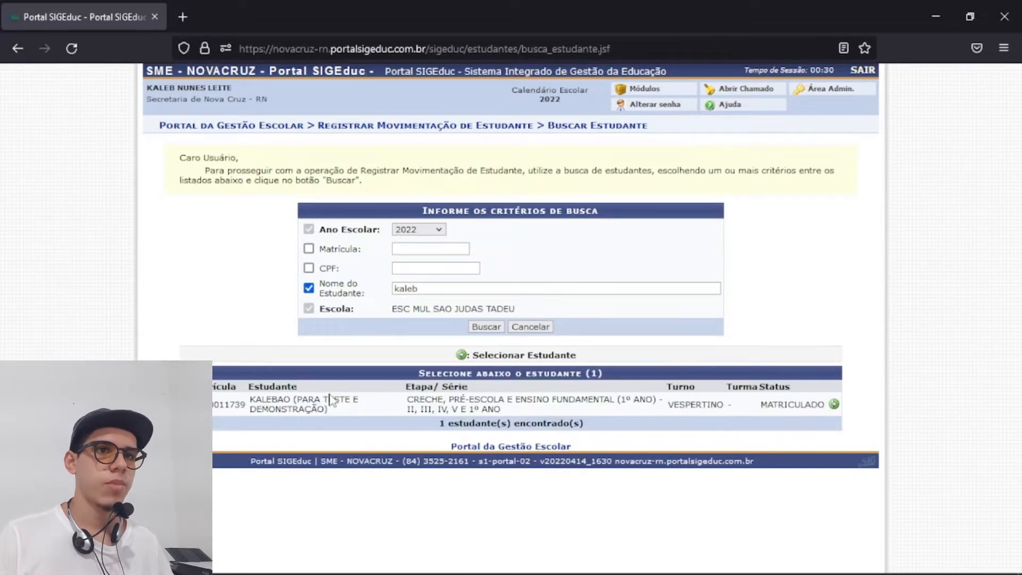
left_click_drag(213, 403, 758, 432)
left_click(756, 435)
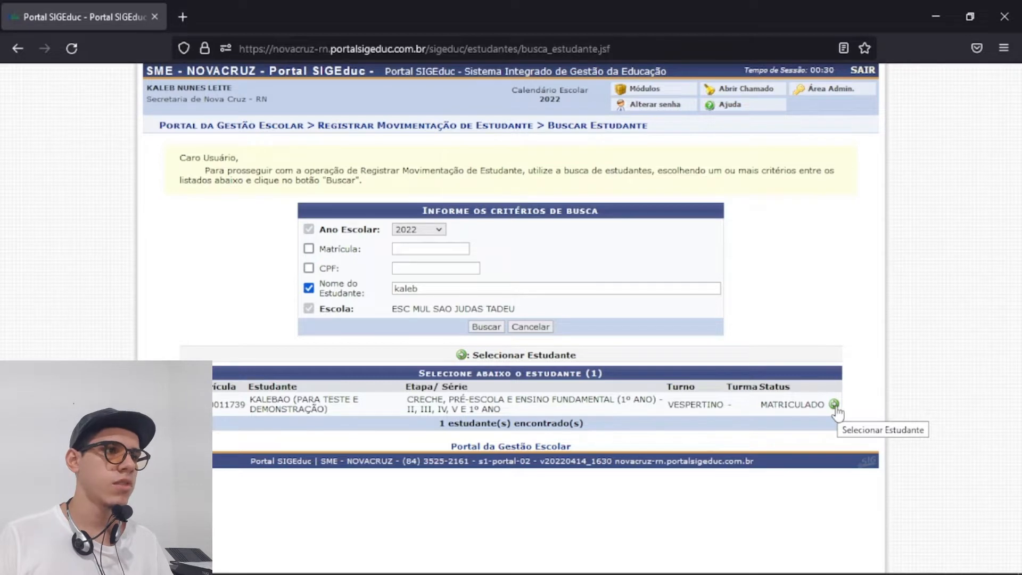
left_click_drag(824, 403, 762, 415)
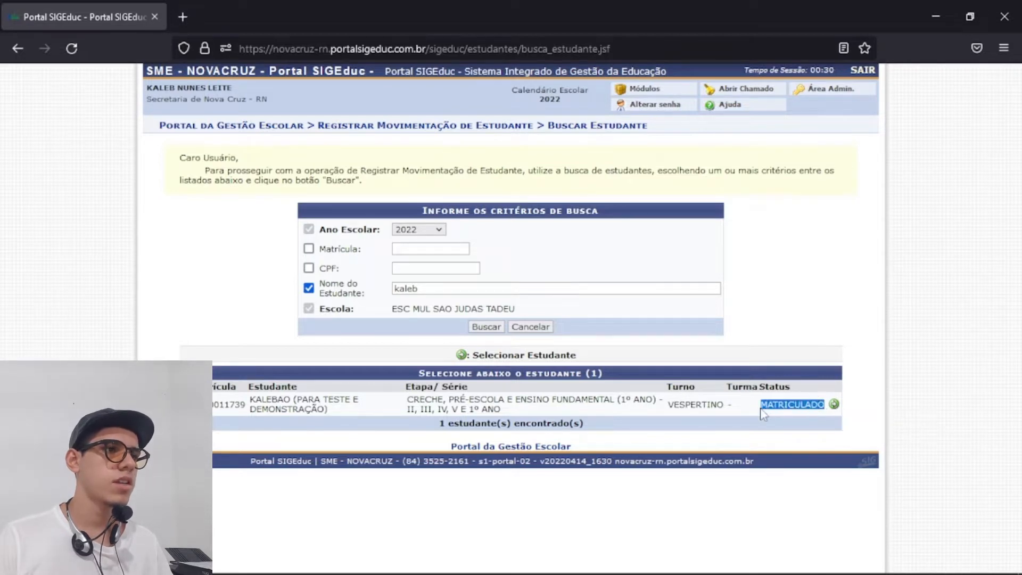
left_click(745, 415)
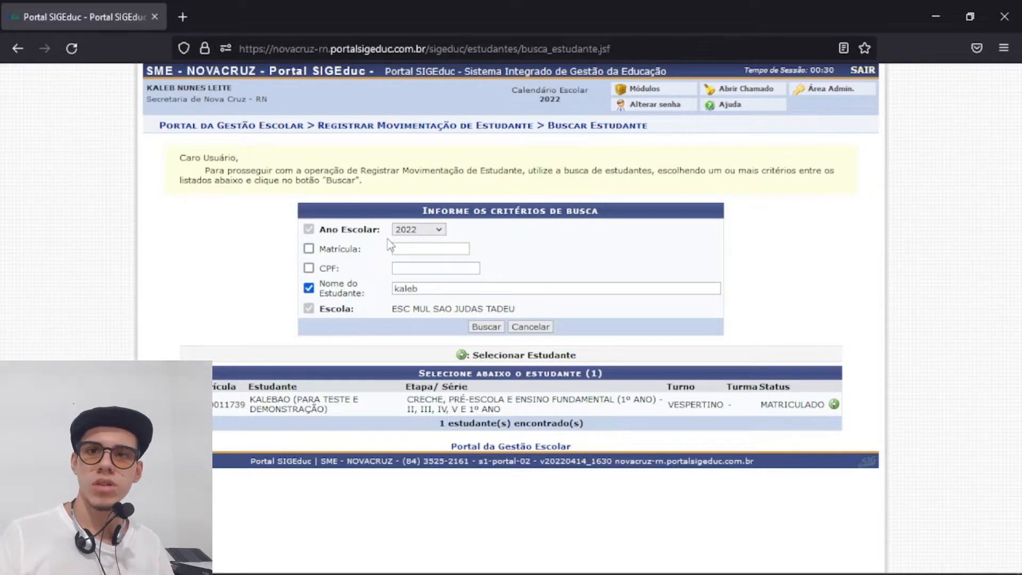
left_click(432, 231)
left_click(415, 263)
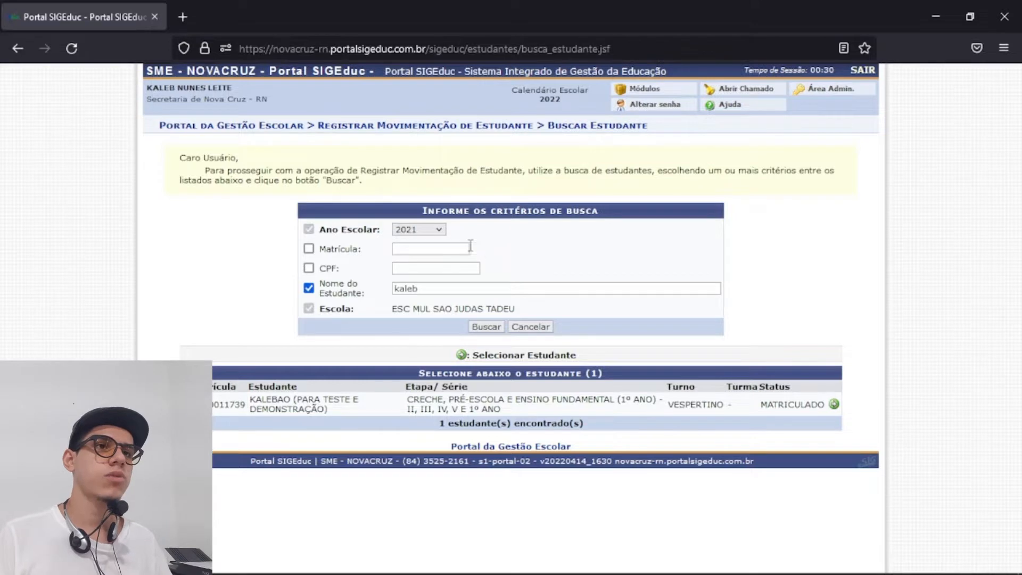
left_click(426, 233)
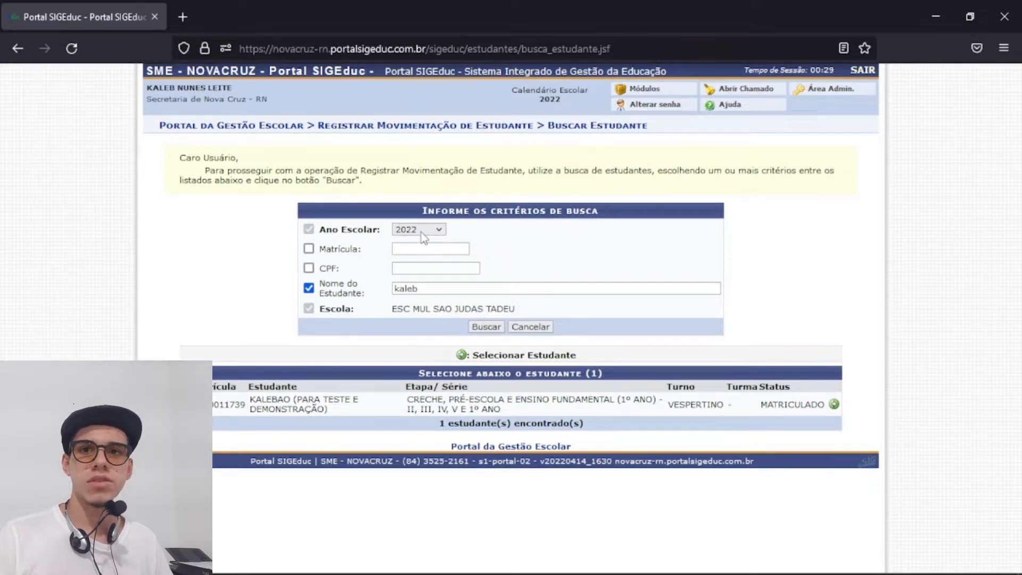
left_click(422, 236)
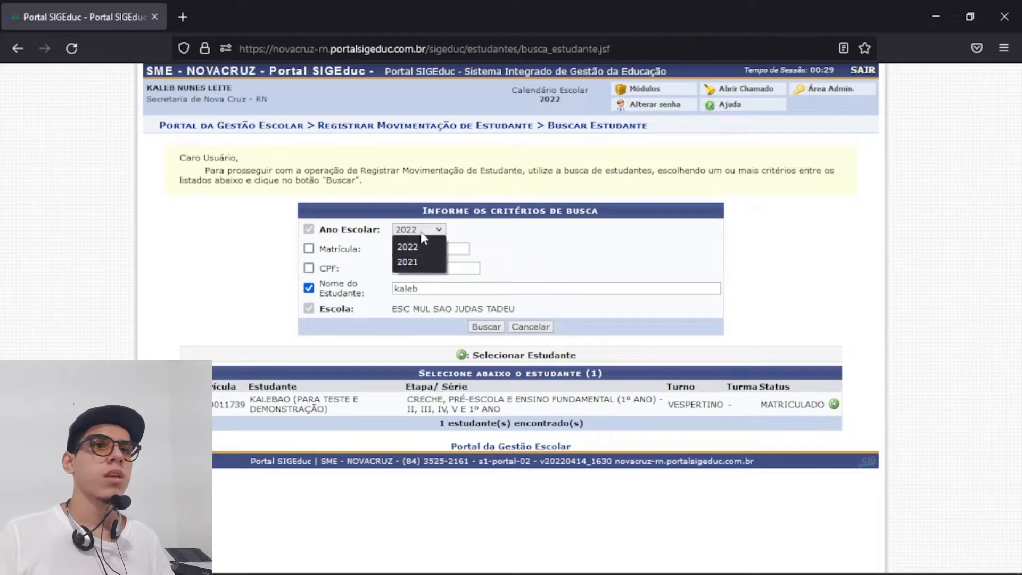
left_click(410, 262)
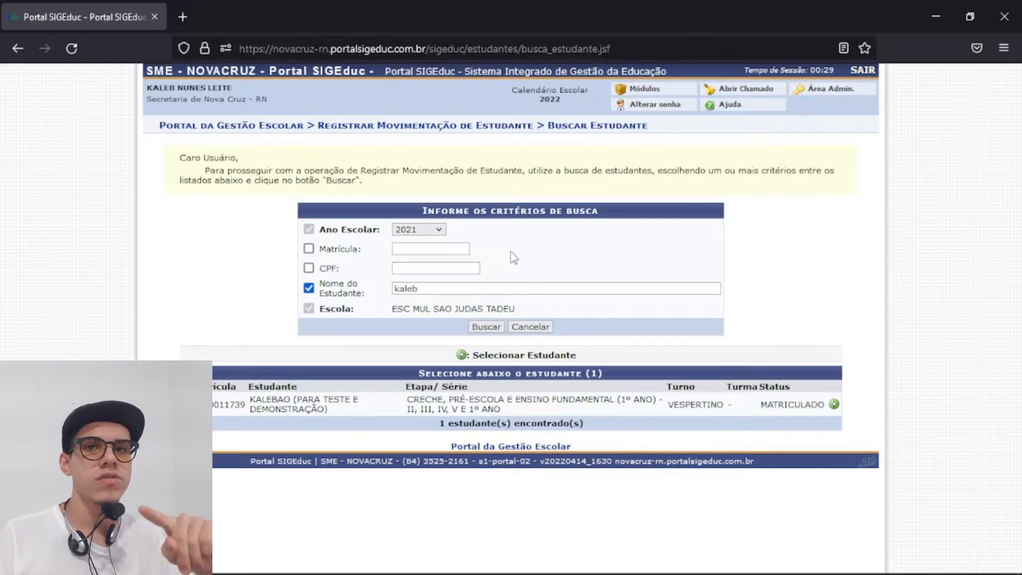
left_click(420, 232)
left_click(416, 245)
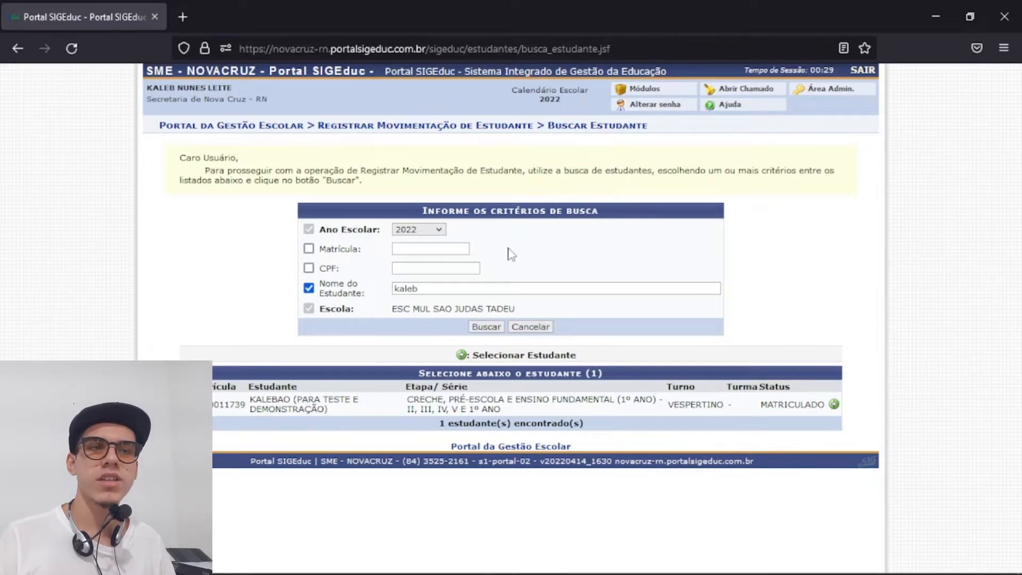
left_click(432, 232)
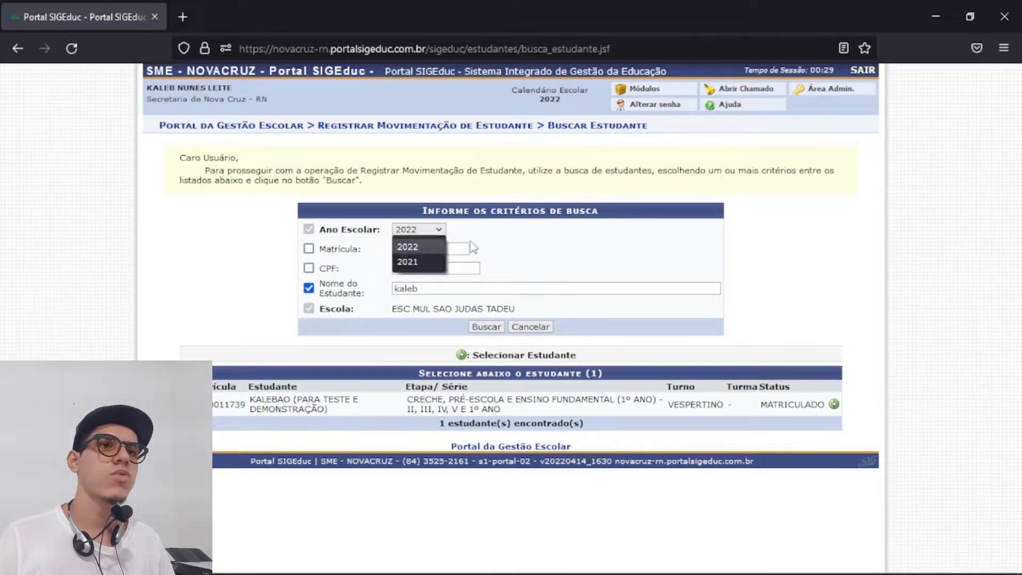
left_click(413, 239)
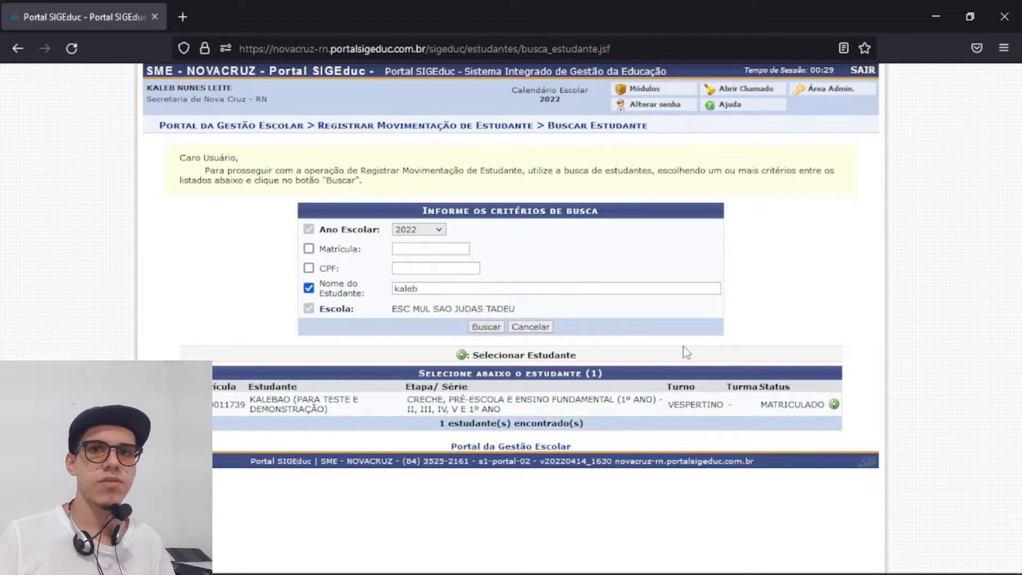
Select the found student for transfer and review the movements already linked to the student.
left_click(834, 405)
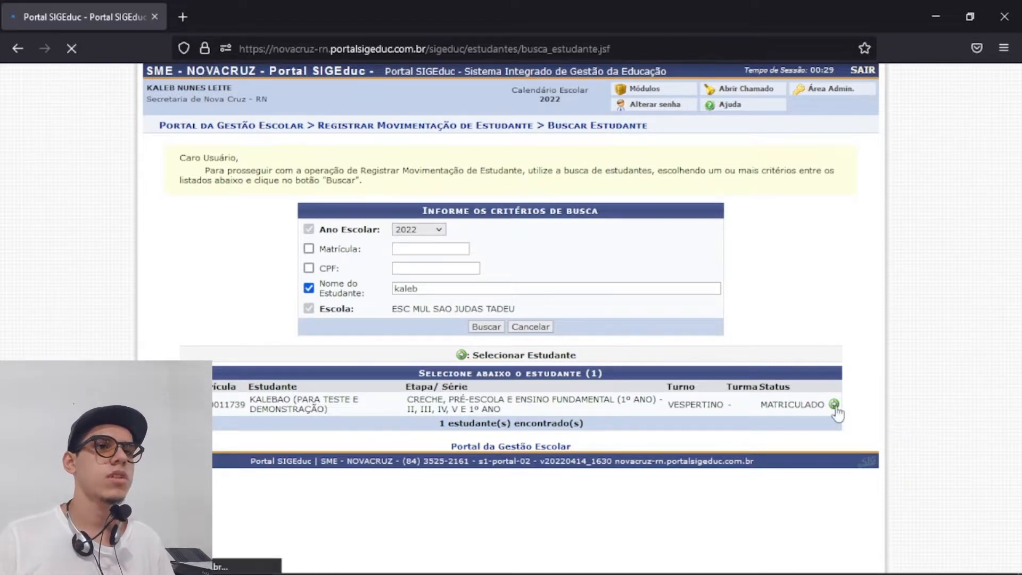
scroll(586, 367, "down", 1)
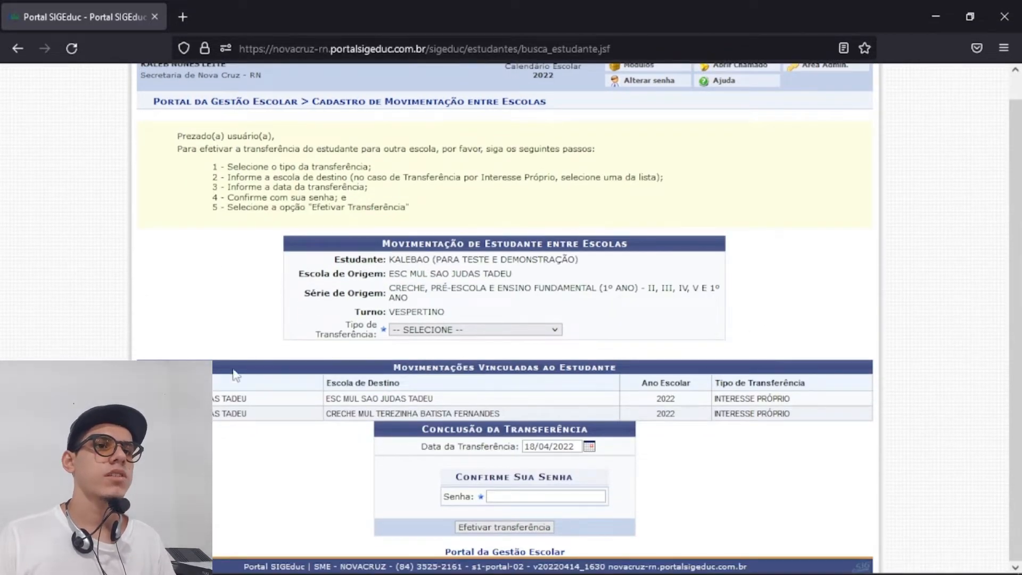
left_click_drag(141, 397, 765, 459)
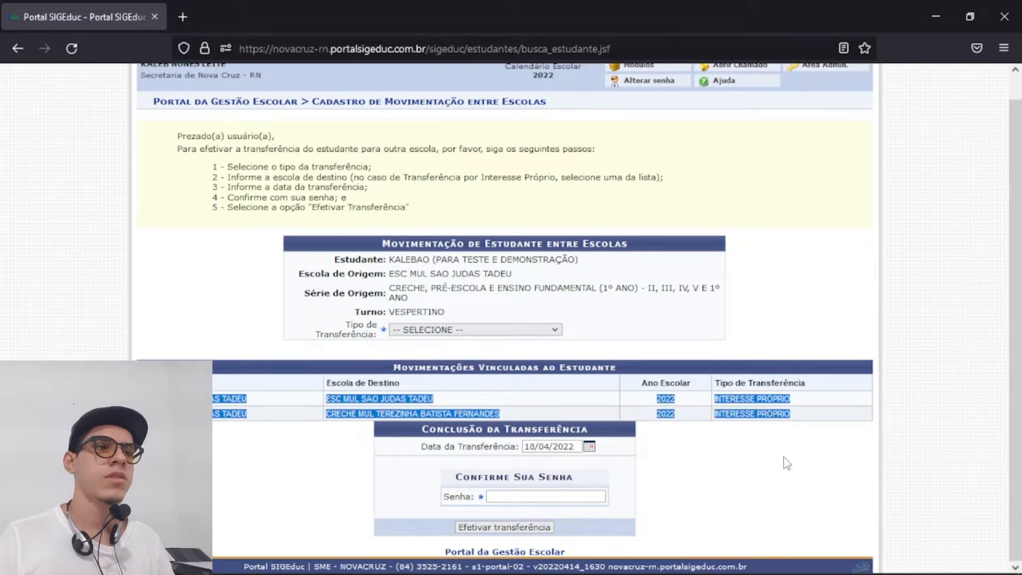
left_click(184, 337)
left_click_drag(141, 396, 831, 415)
left_click(838, 463)
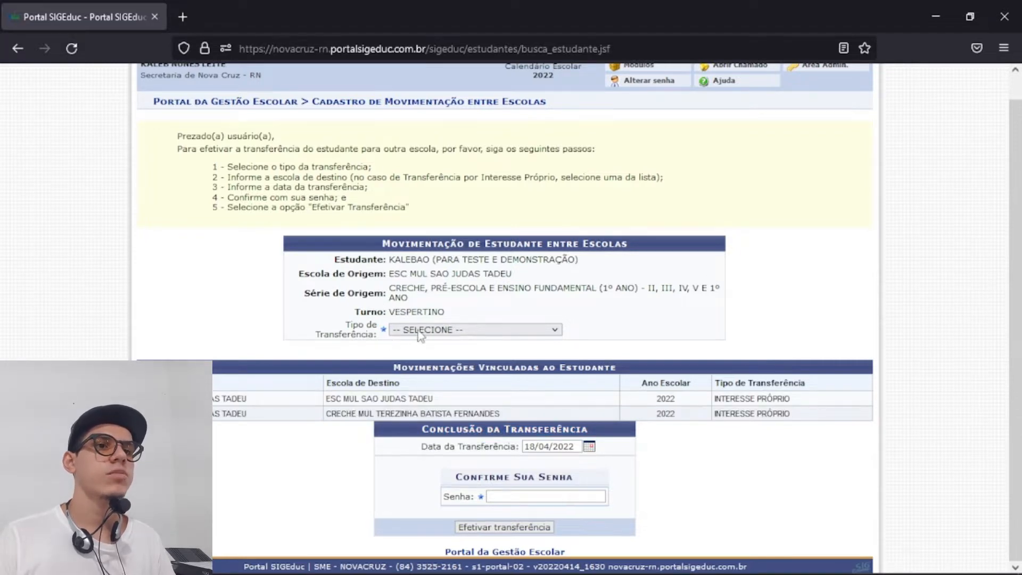
Set the transfer type to INTERESSE PRÓPRIO and look over the schools with vacancies for 2022.
left_click(517, 334)
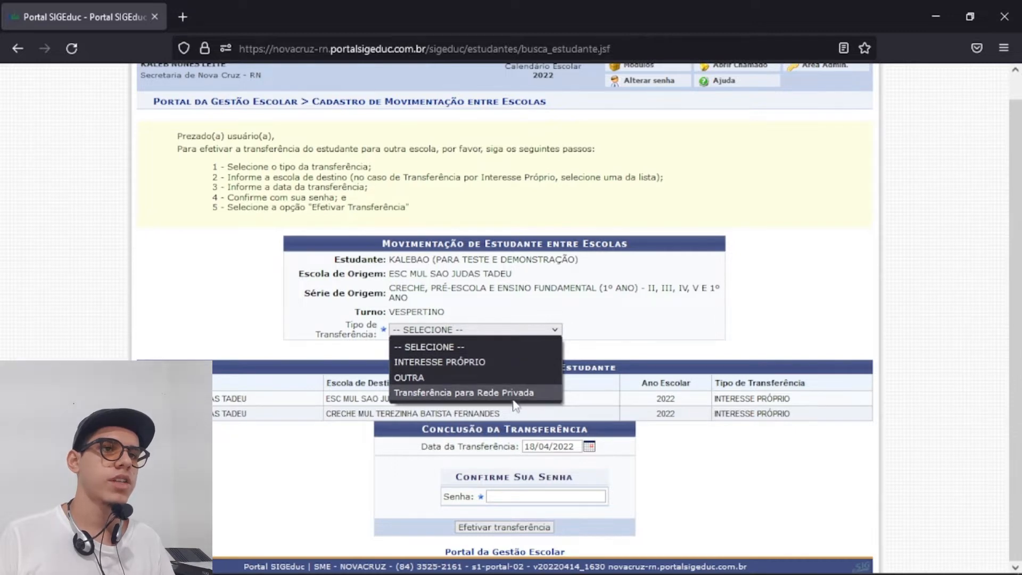
left_click(499, 359)
scroll(509, 491, "down", 6)
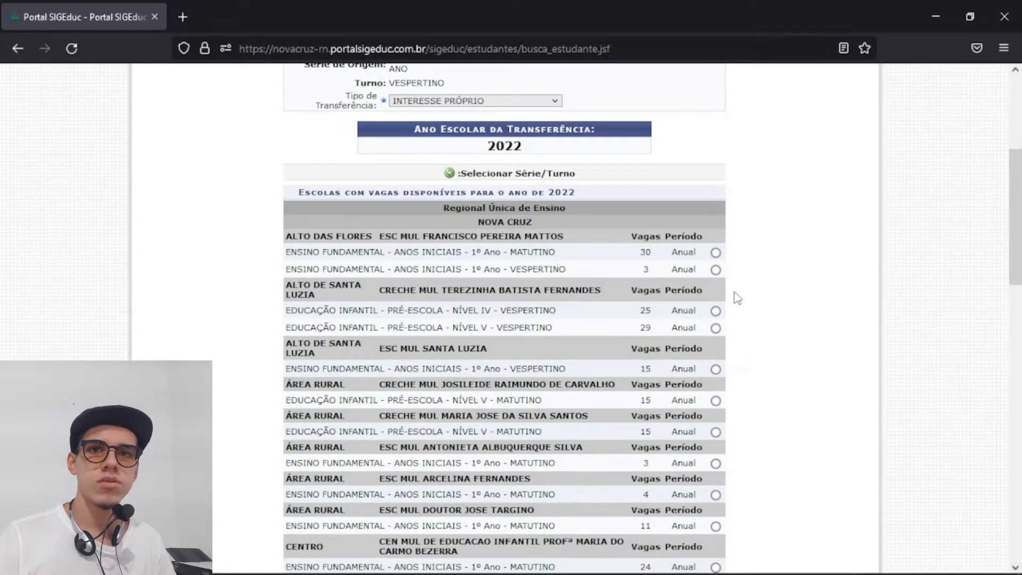
scroll(666, 319, "up", 2)
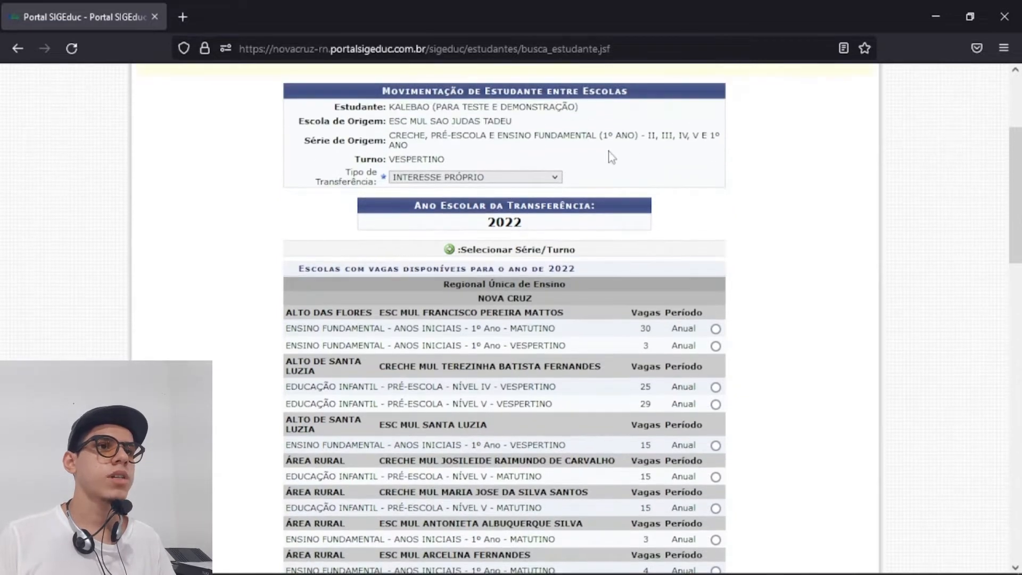
scroll(696, 228, "down", 2)
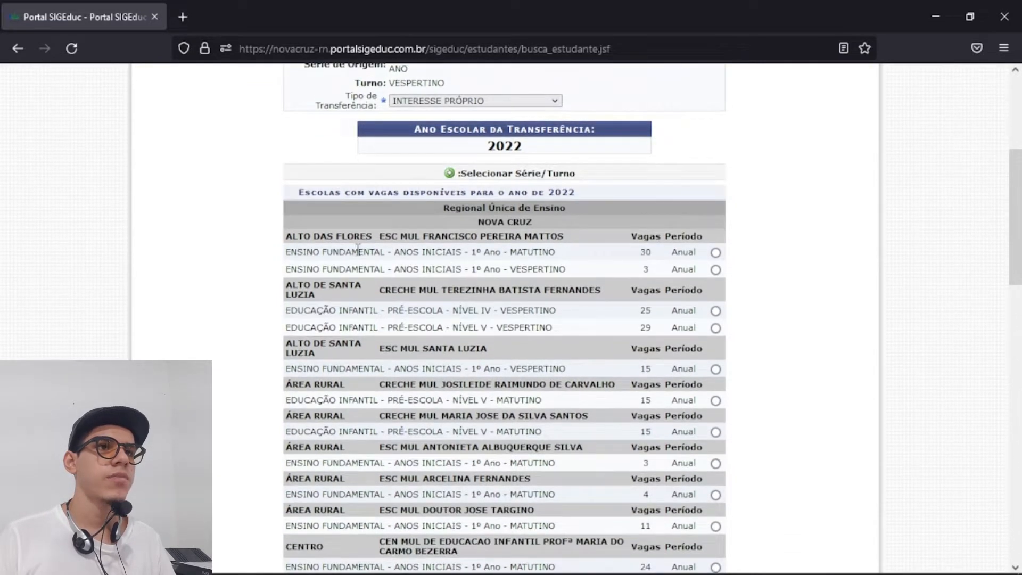
Choose the 1º Ano - MATUTINO vacancy at CEN MUL DE EDUCACAO INFANTIL PROFª MARIA DO CARMO BEZERRA as the transfer destination.
left_click_drag(304, 251, 577, 330)
scroll(580, 316, "up", 4)
left_click(563, 354)
left_click_drag(426, 355, 554, 364)
left_click(697, 364)
scroll(721, 358, "down", 2)
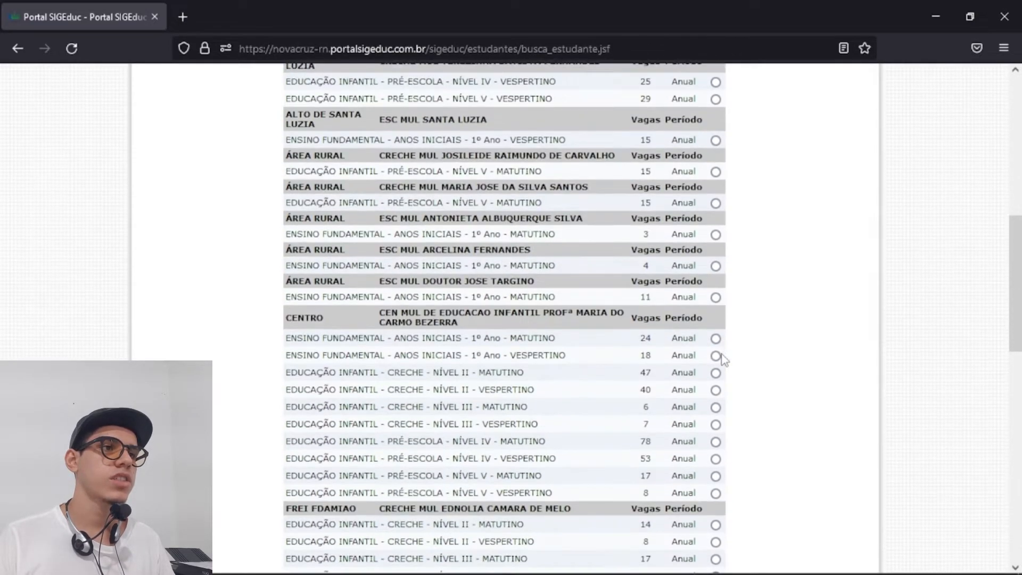
left_click(715, 338)
Review the chosen destination against the other schools and shifts in the vacancy list.
scroll(715, 340, "down", 10)
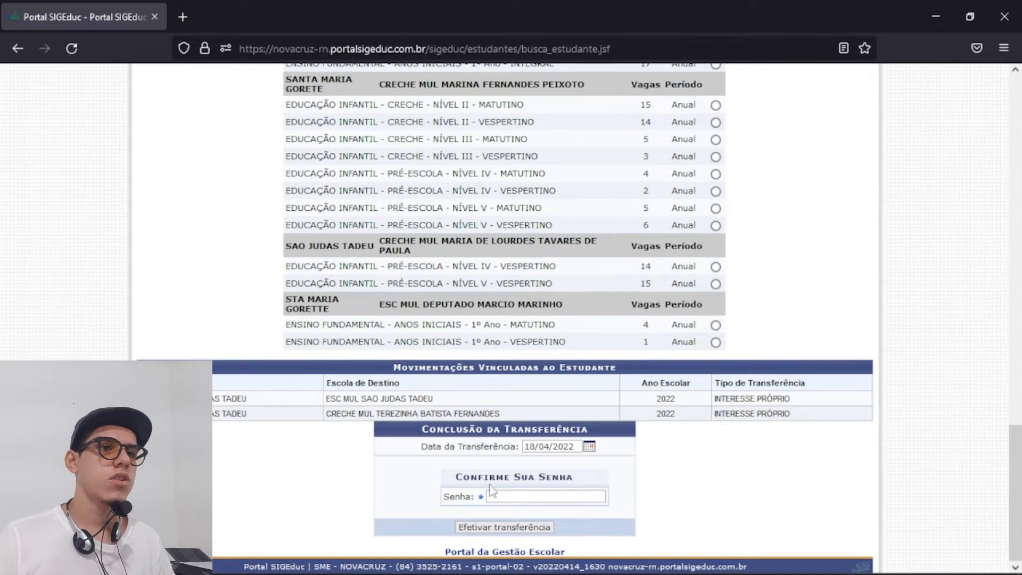
scroll(449, 446, "up", 8)
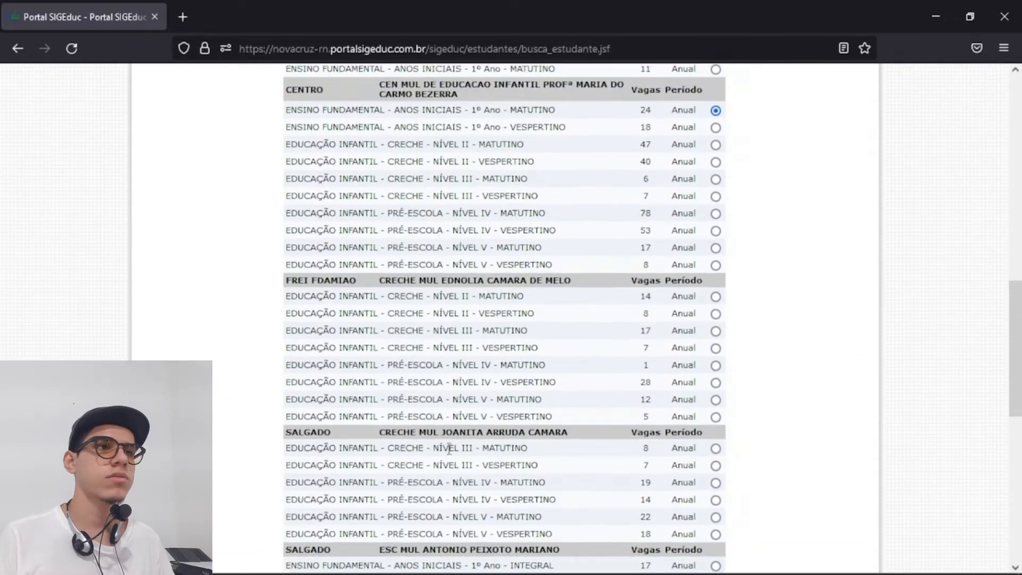
scroll(449, 446, "up", 4)
scroll(450, 444, "down", 10)
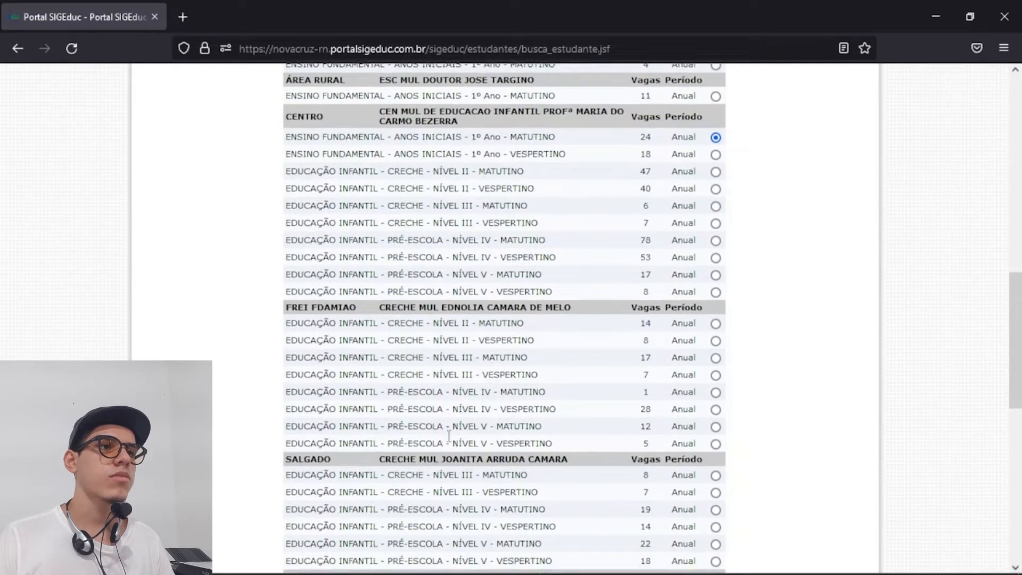
scroll(450, 442, "up", 10)
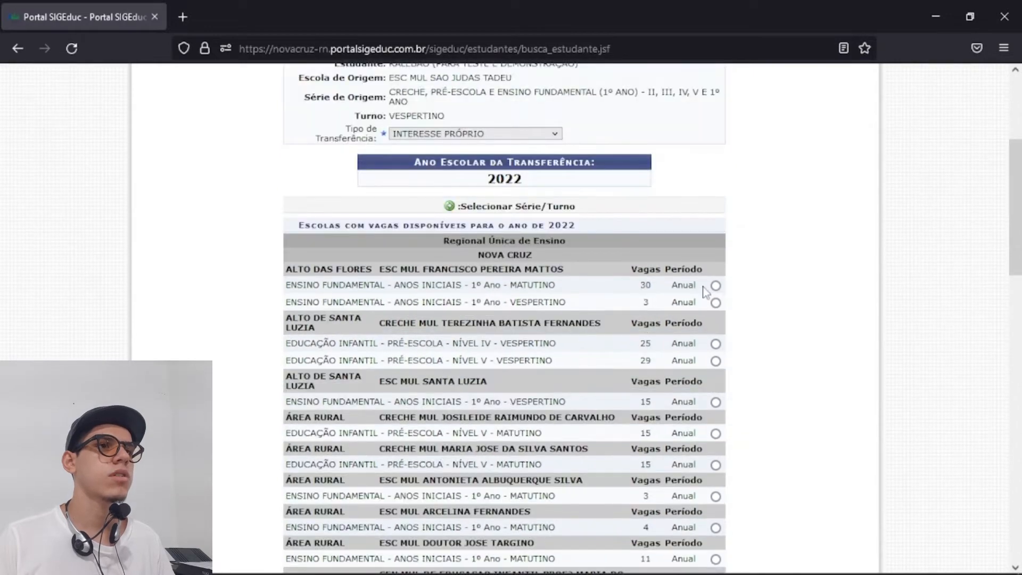
scroll(677, 313, "down", 2)
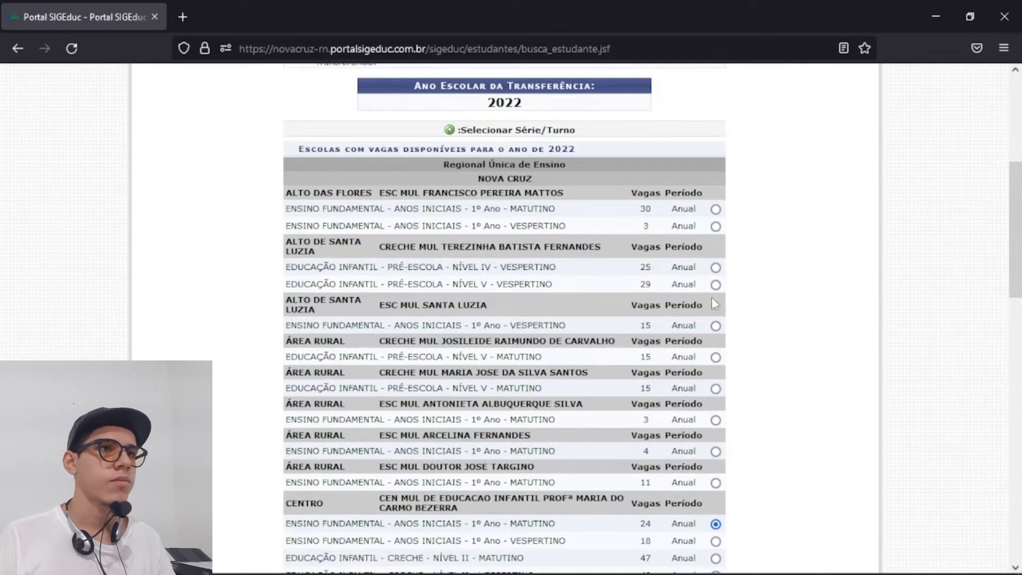
Examine the transfer date in the transfer conclusion section.
scroll(712, 269, "down", 15)
left_click_drag(579, 446, 518, 449)
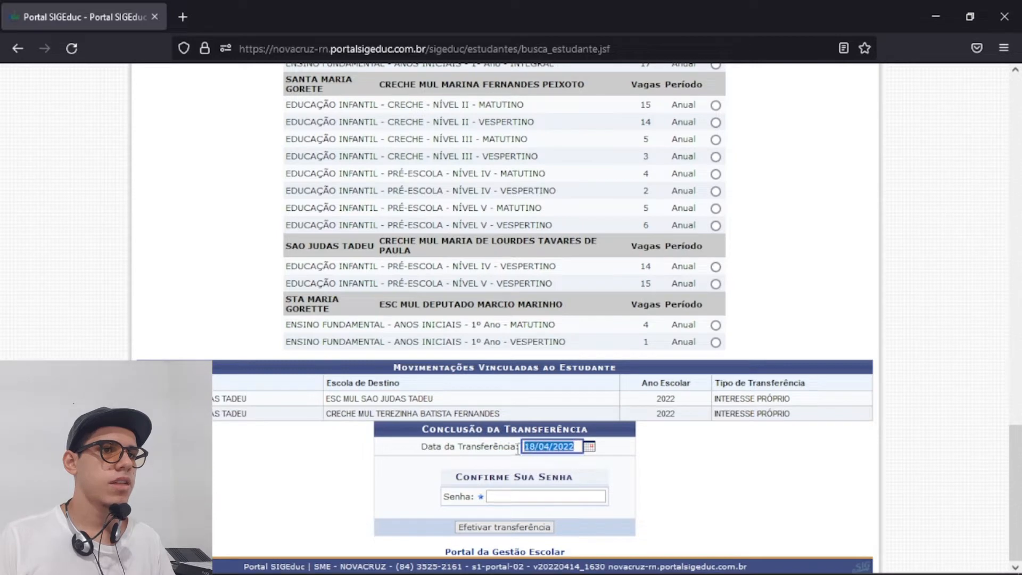
left_click(577, 449)
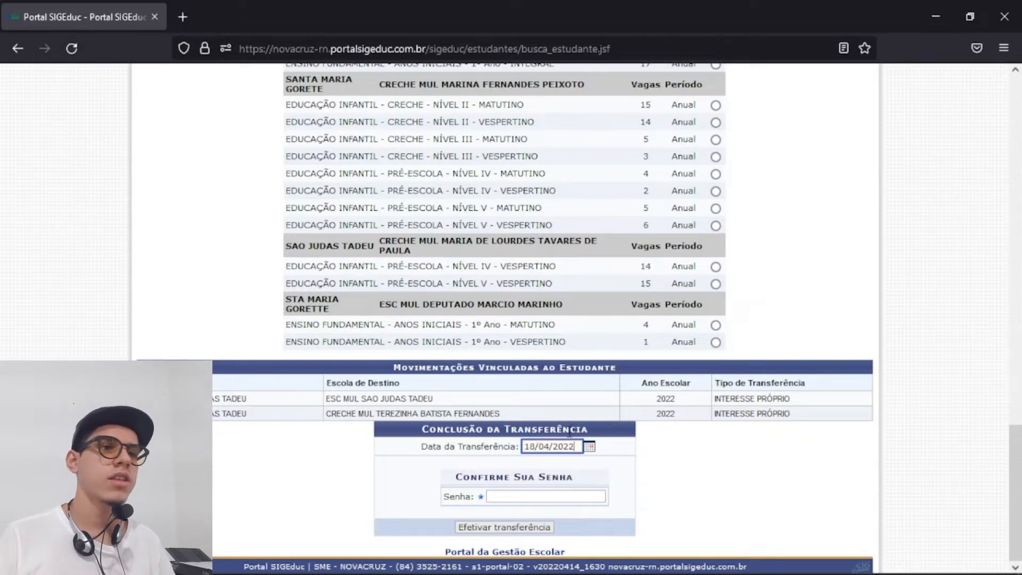
left_click_drag(578, 446, 517, 446)
left_click(551, 449)
left_click_drag(580, 446, 514, 446)
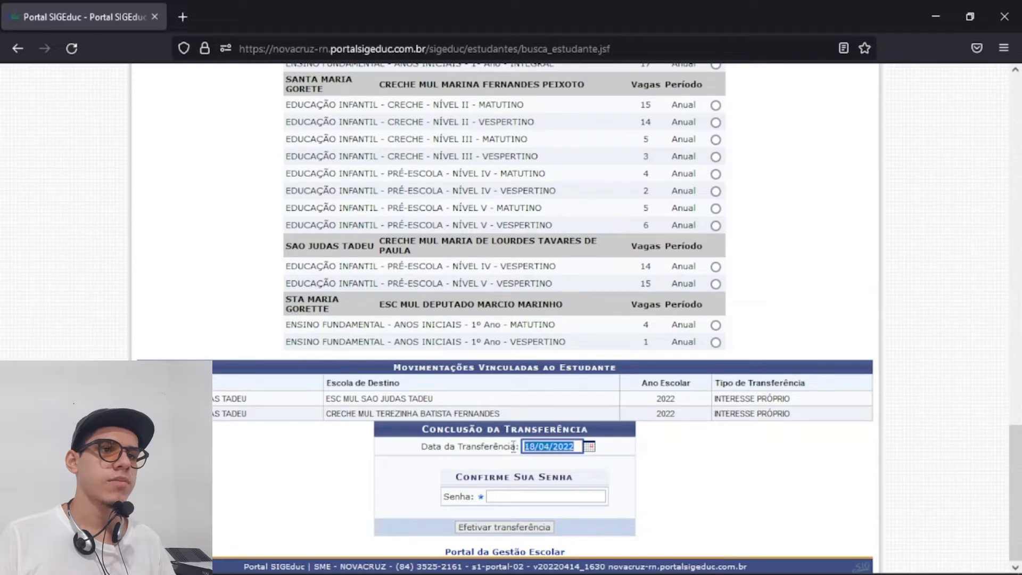
left_click(577, 448)
left_click_drag(577, 448, 515, 450)
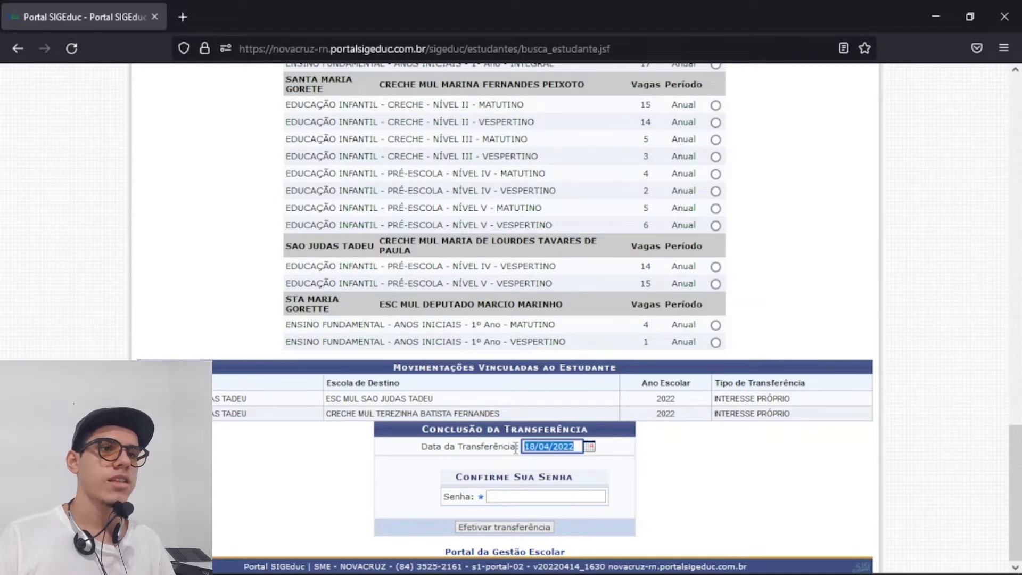
left_click(686, 473)
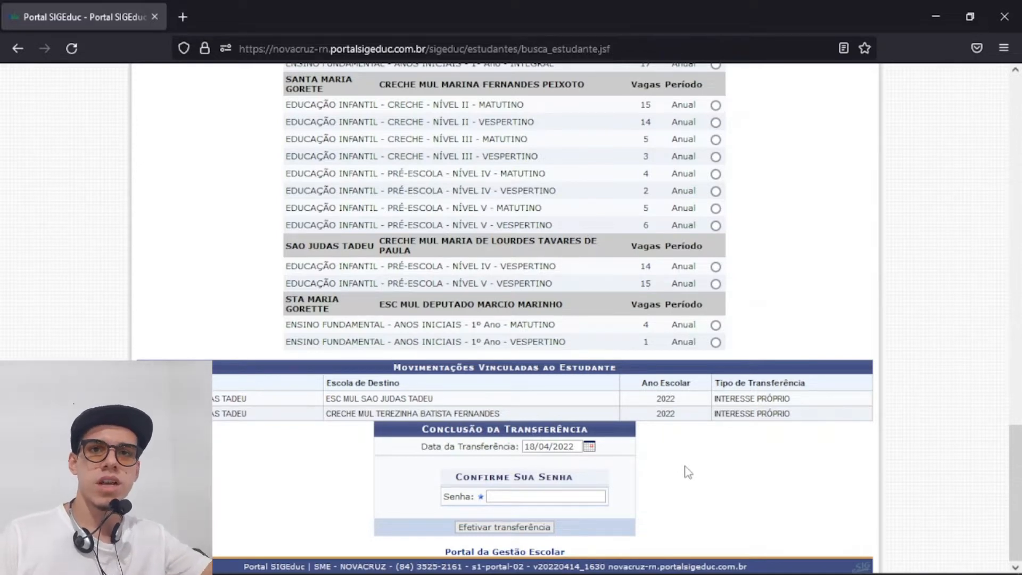
left_click_drag(576, 447, 512, 446)
left_click(573, 450)
left_click_drag(576, 453, 519, 447)
left_click(560, 454)
left_click(556, 449)
left_click_drag(577, 447, 519, 447)
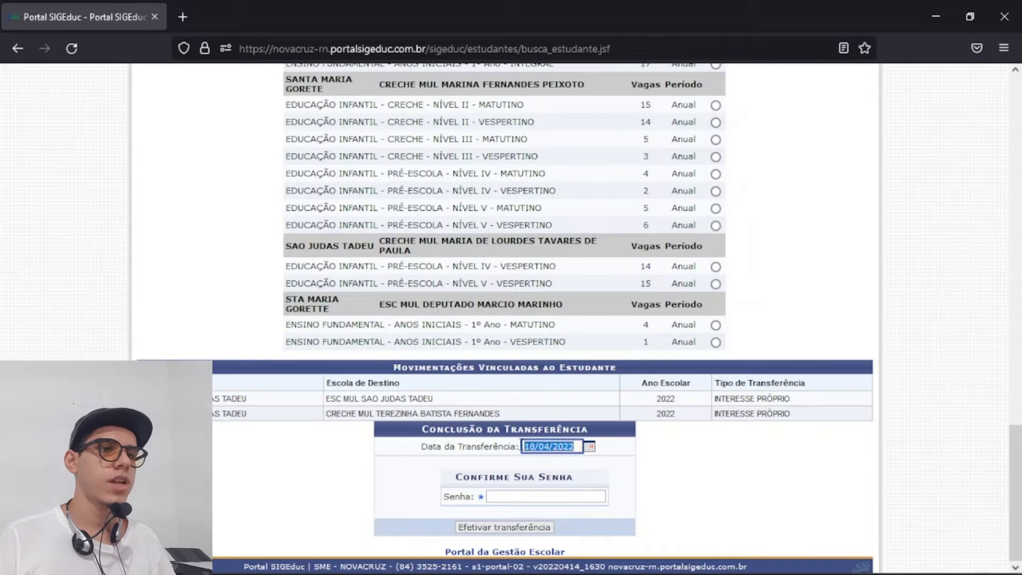
Clear the transfer date and set it to 18/04/2022 from the calendar.
left_click(577, 448)
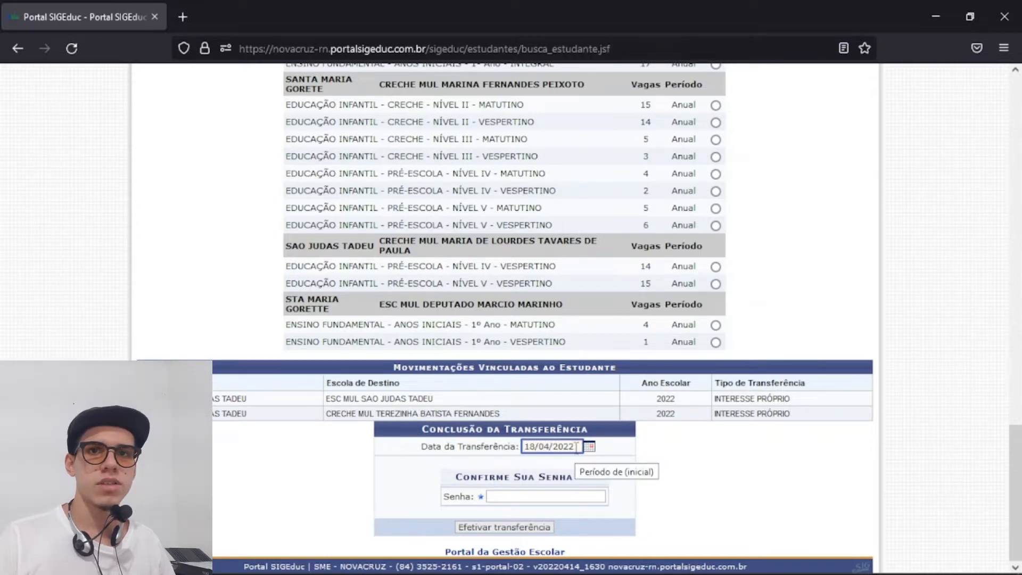
key("BackSpace")
key("BackSpace")
key("BackSpace")
key("BackSpace")
key("BackSpace")
key("BackSpace")
key("BackSpace")
key("BackSpace")
key("BackSpace")
key("BackSpace")
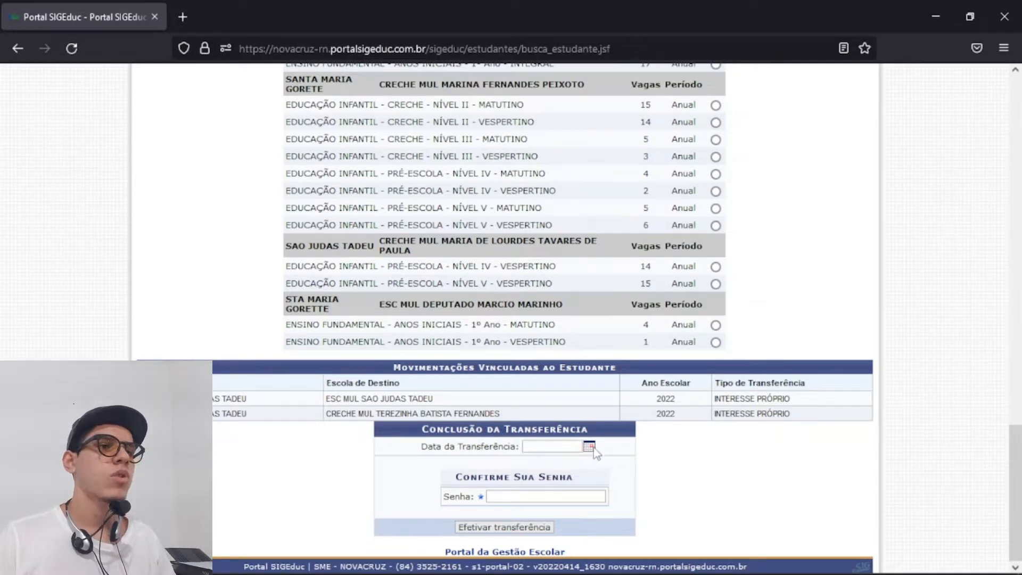
left_click(589, 446)
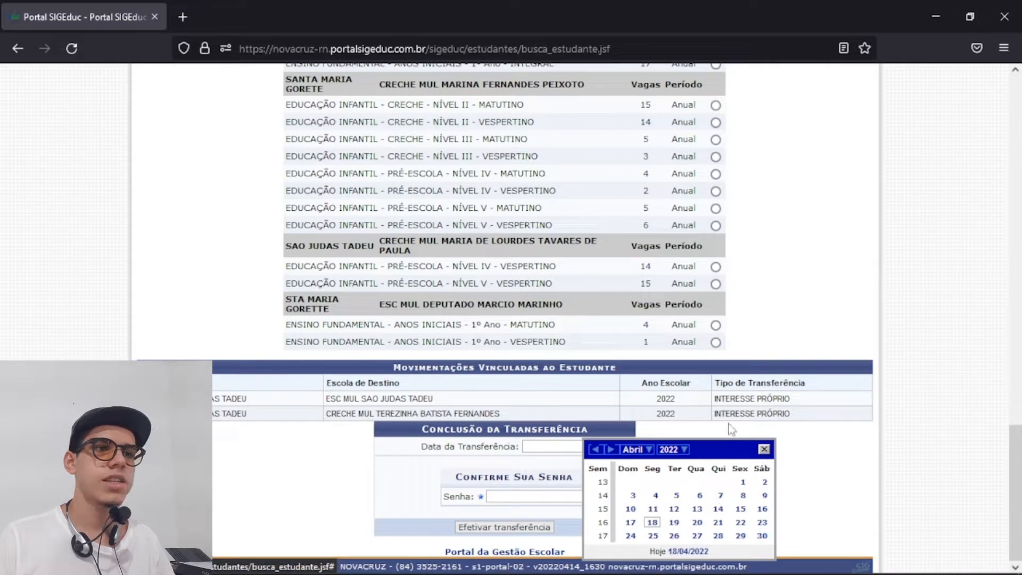
left_click(764, 449)
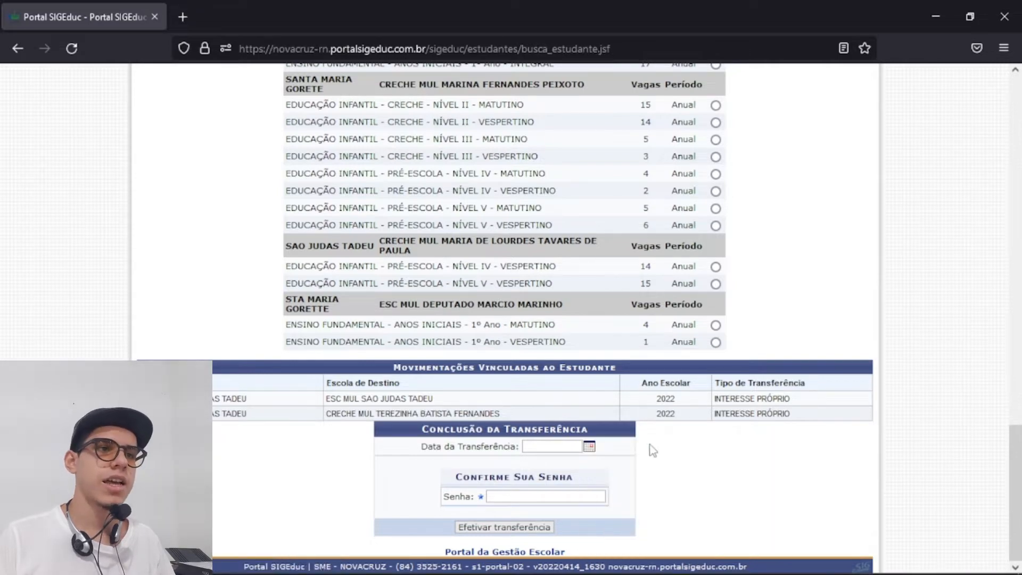
left_click(587, 446)
left_click(653, 526)
Enter the account password in the Senha field, submit the transfer and confirm vacating the student's current place.
scroll(653, 526, "down", 20)
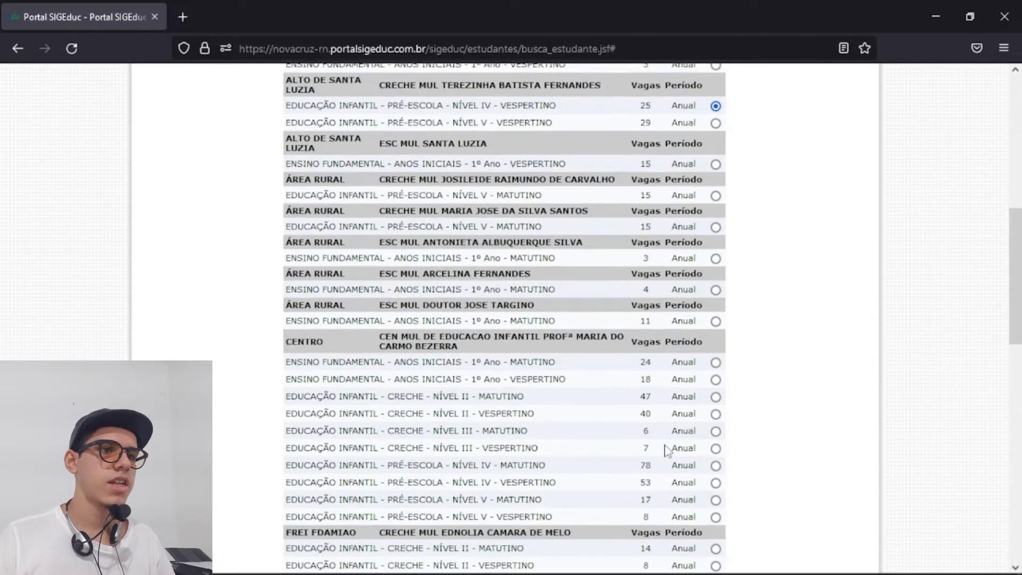
left_click(545, 498)
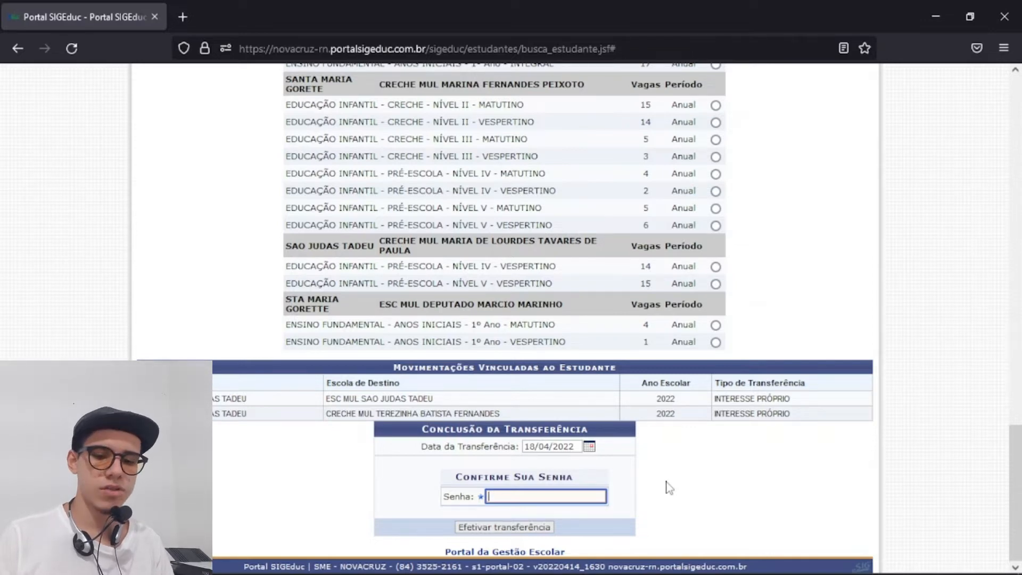
type("•••••••••••••")
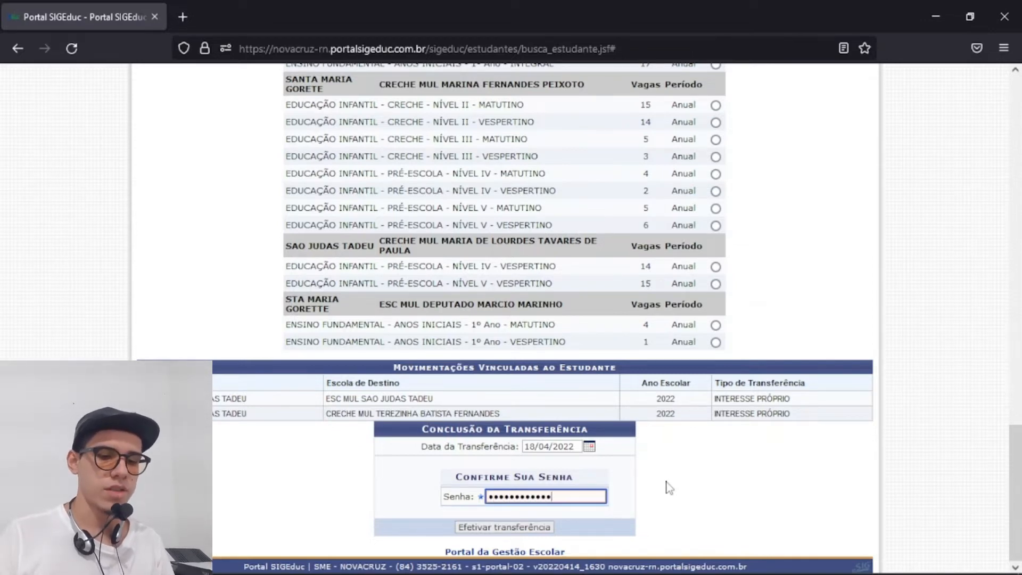
type("•")
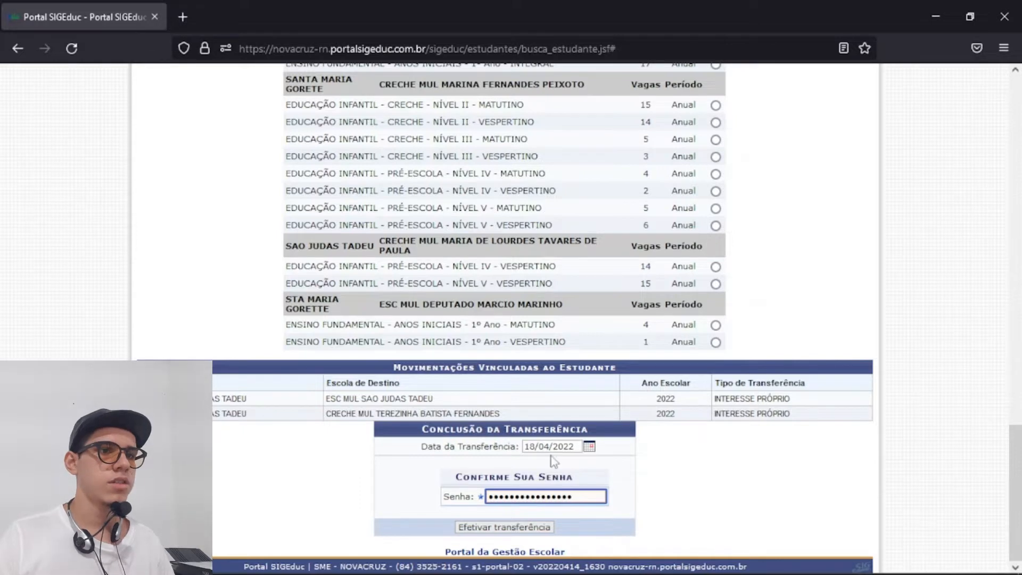
left_click(504, 527)
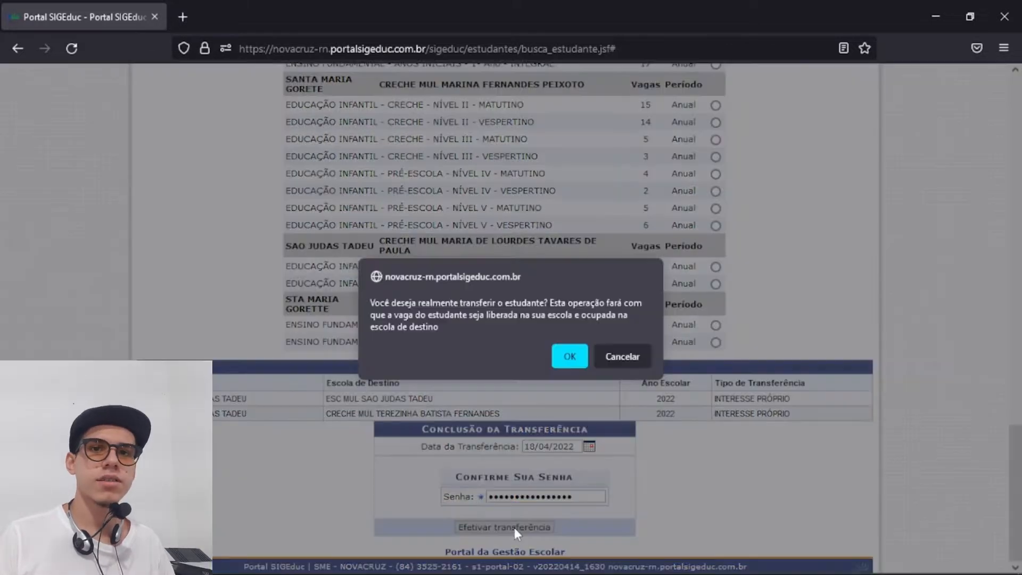
left_click(569, 360)
Review the registration message and the request heading on the school transfer receipt.
left_click_drag(203, 133, 420, 138)
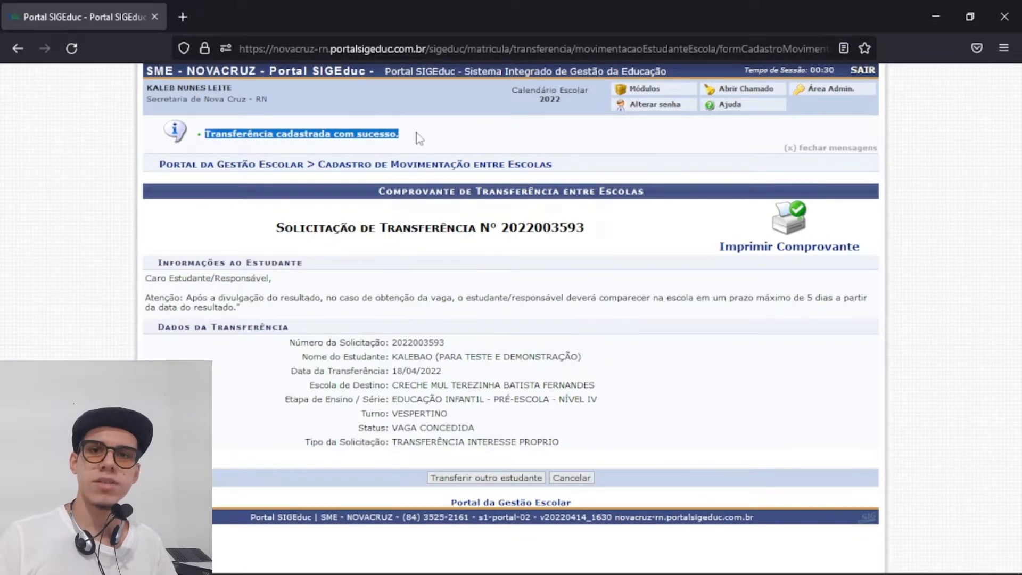
left_click(424, 261)
left_click_drag(269, 230, 626, 235)
left_click(626, 234)
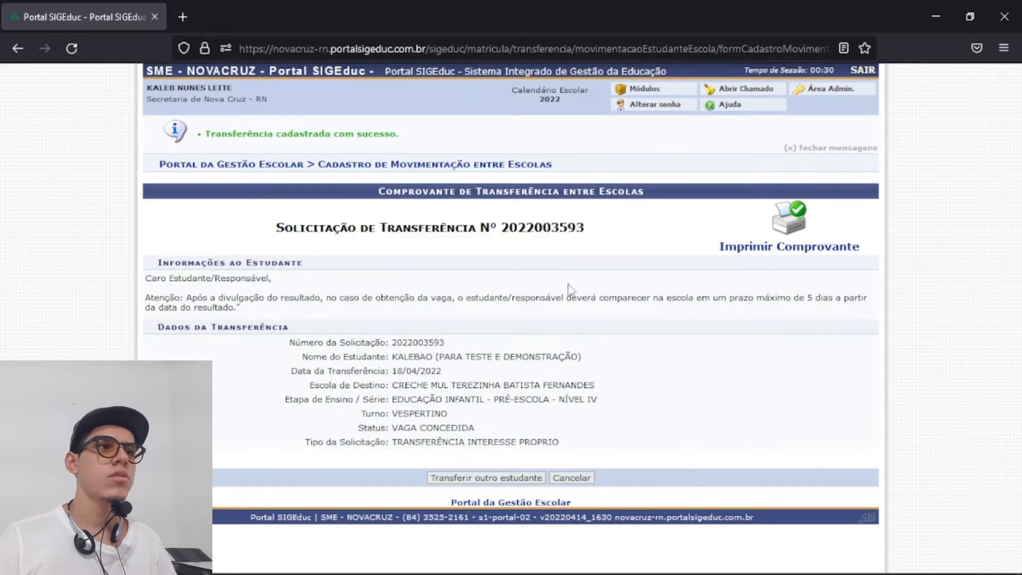
Open the printable transfer receipt, view it in a maximized window and close it.
left_click(798, 250)
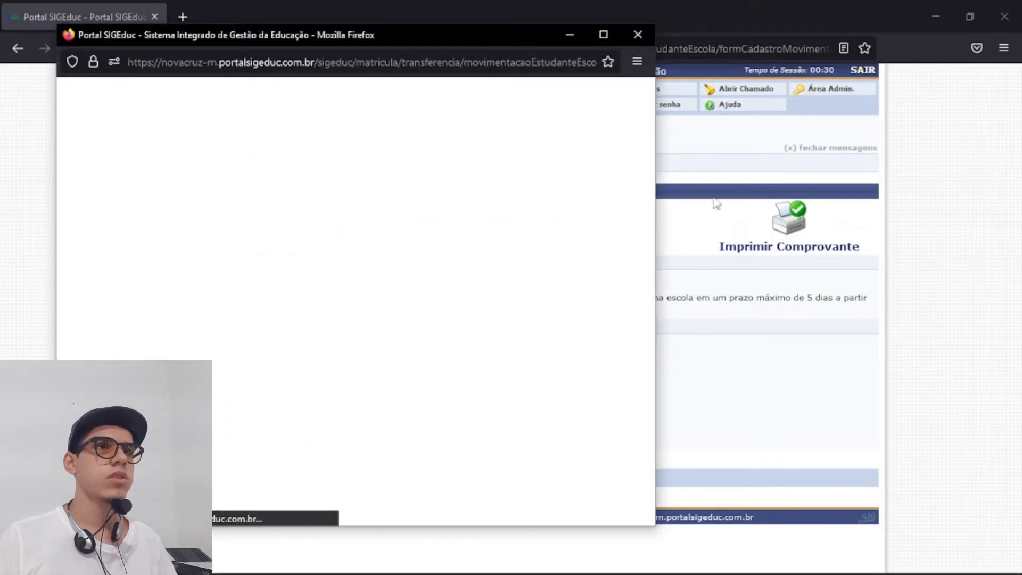
double_click(512, 35)
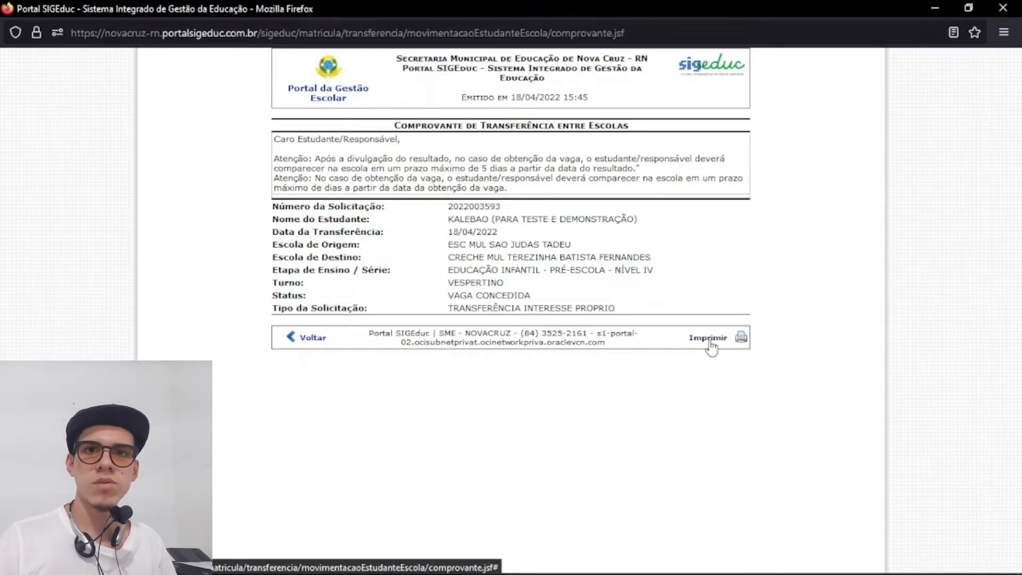
left_click(1011, 8)
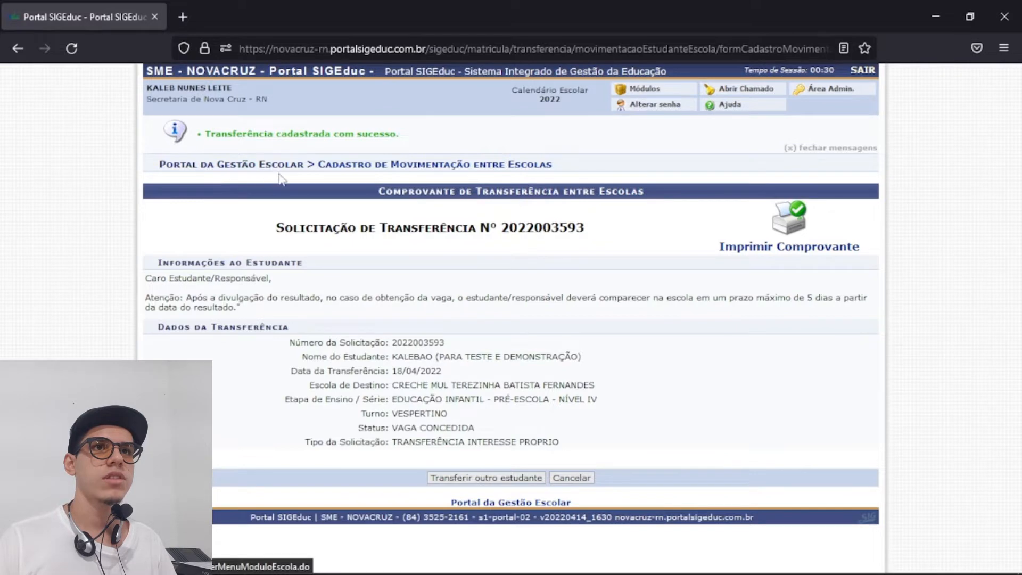
Return to Portal da Gestão Escolar and set the type of the student's new transfer to OUTRA.
left_click(247, 171)
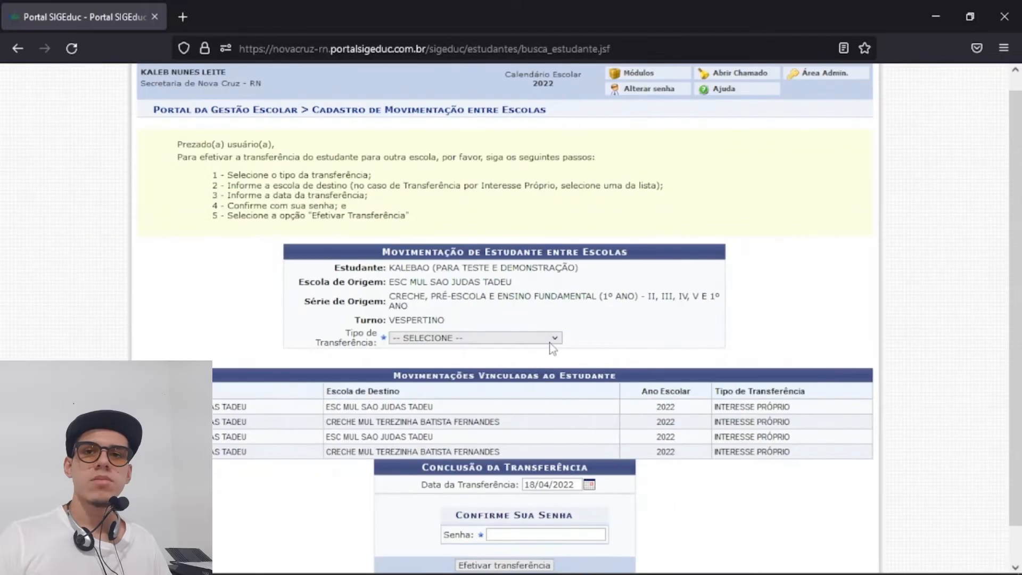
left_click(538, 340)
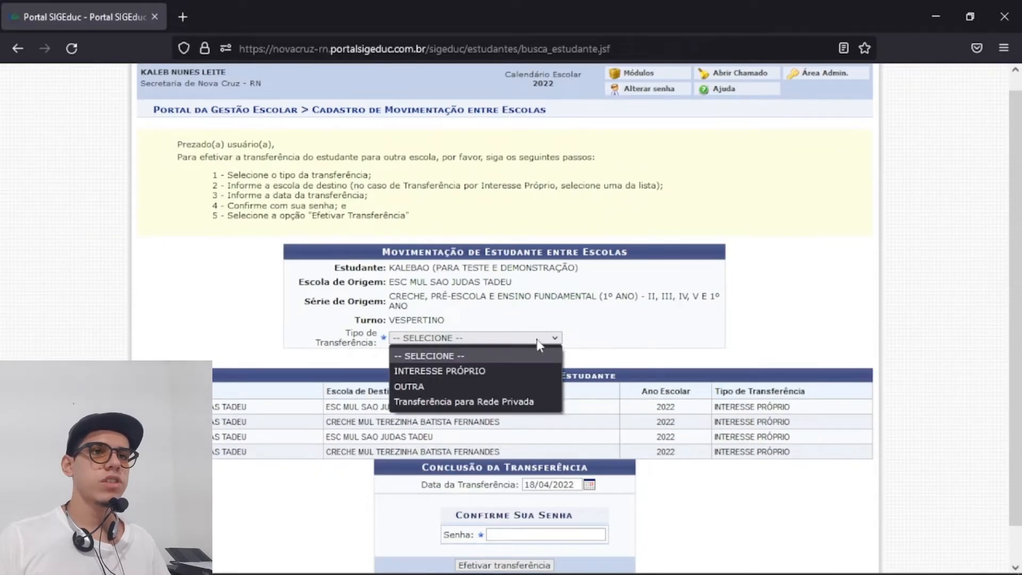
left_click(430, 384)
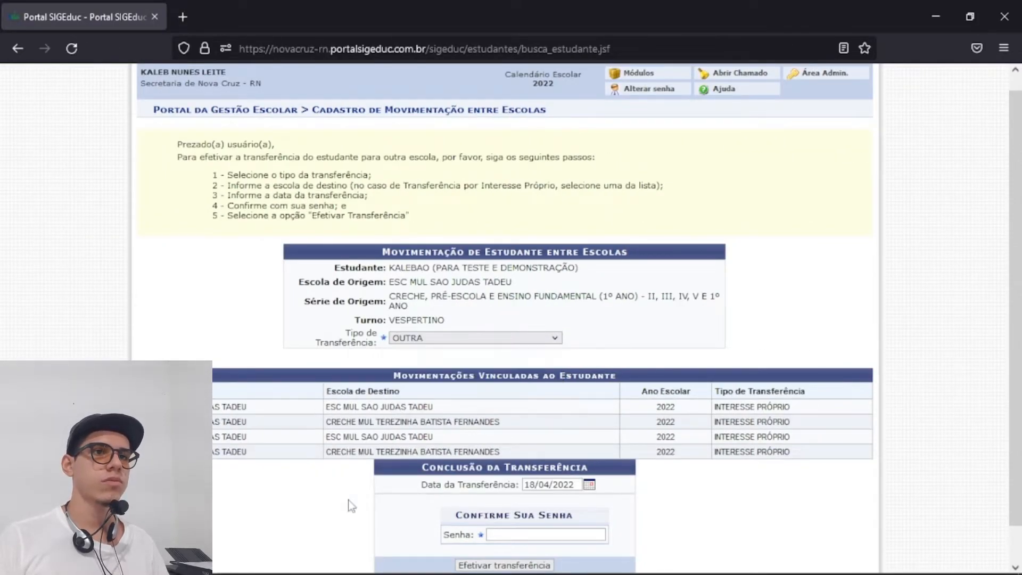
left_click(411, 357)
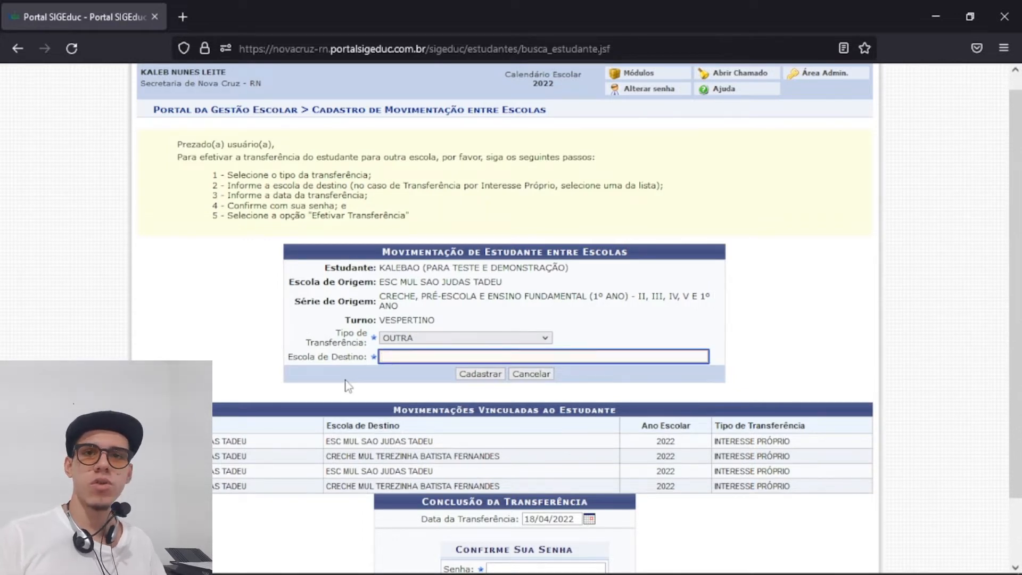
left_click(409, 340)
left_click(417, 389)
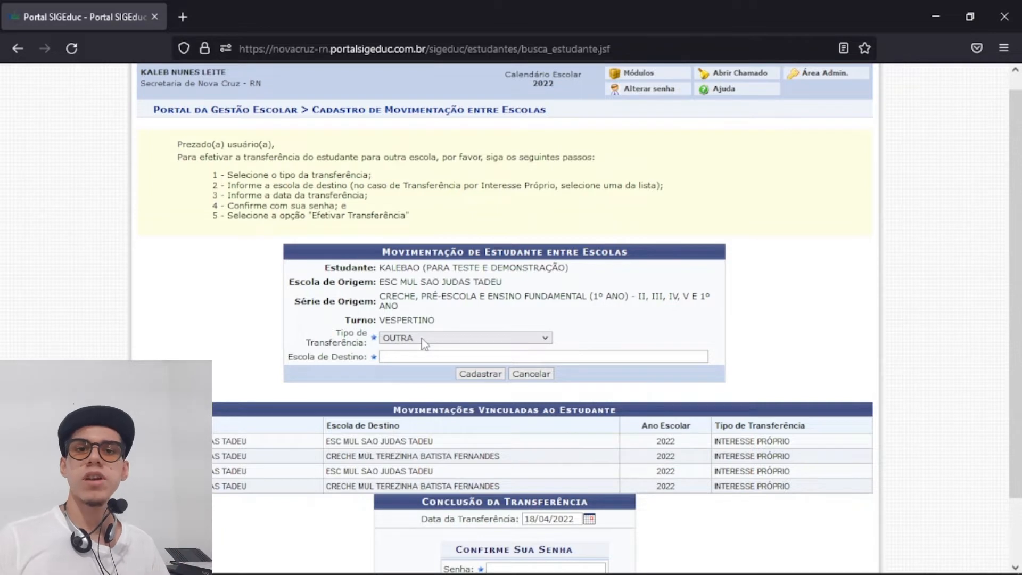
Try "asdasdas" as placeholder text for the Escola de Destino and clear it.
left_click(412, 363)
left_click(735, 375)
left_click(643, 356)
left_click(618, 379)
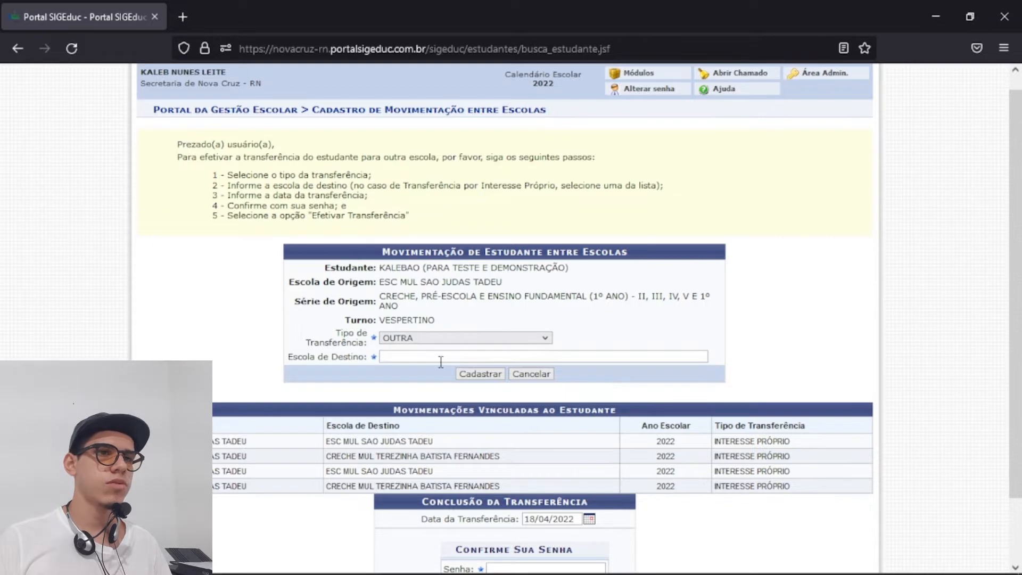
left_click(413, 359)
left_click(388, 375)
left_click(389, 357)
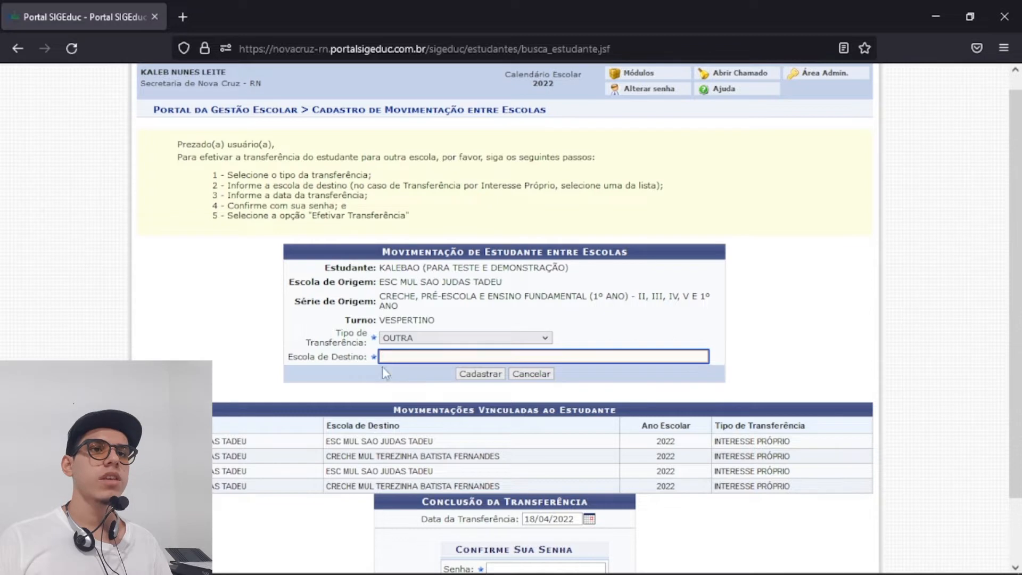
type("asdasdas")
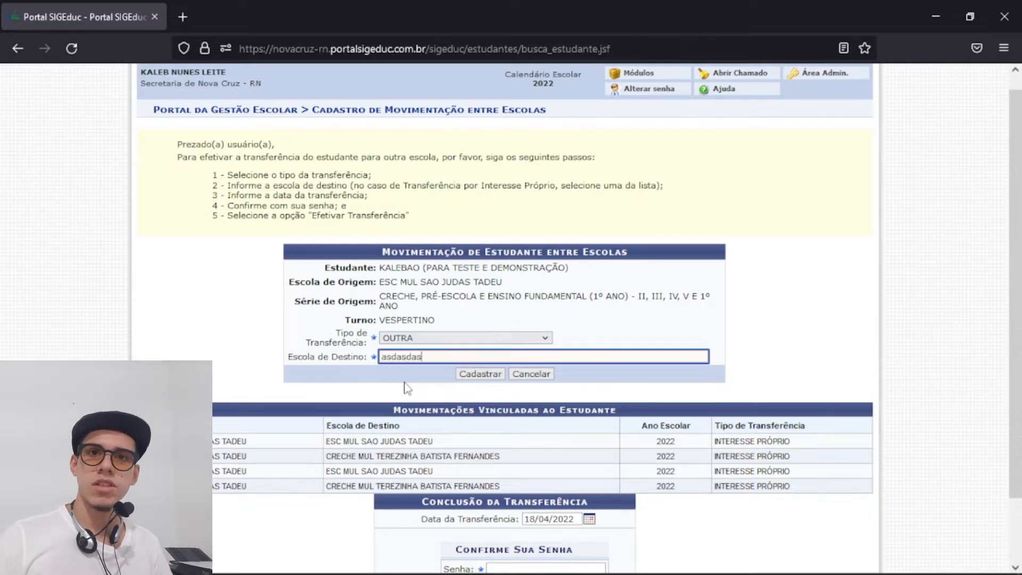
key("BackSpace")
key("BackSpace")
key("BackSpace")
key("BackSpace")
key("BackSpace")
key("BackSpace")
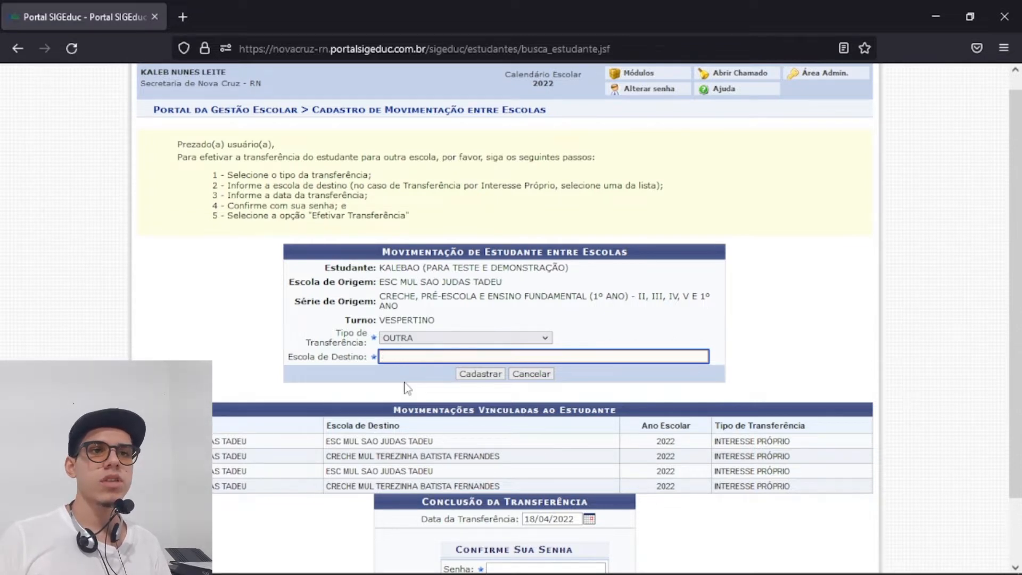
left_click(404, 382)
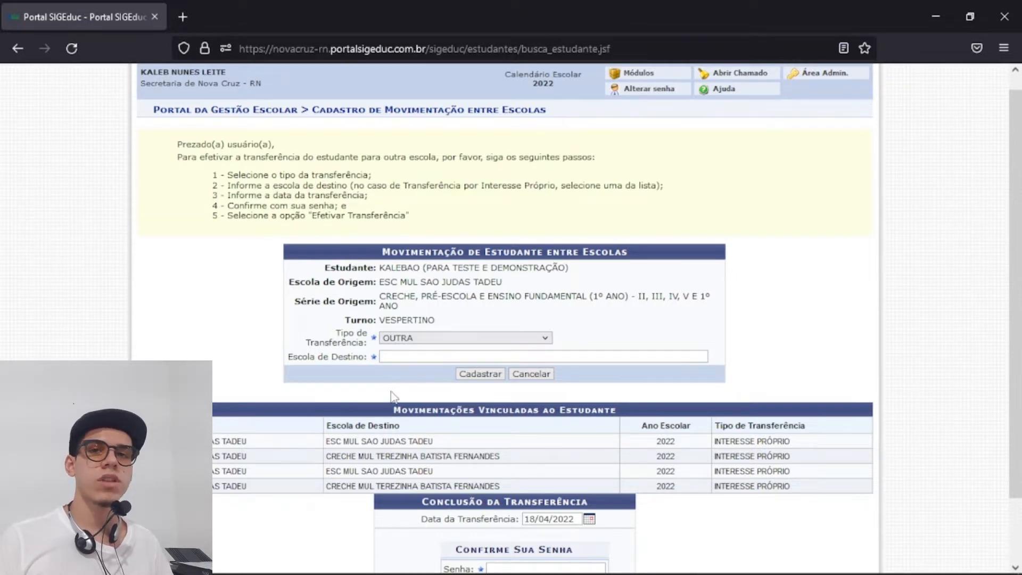
Test the Escola de Destino field with the sample text "asdasd" and empty it each time.
left_click(405, 357)
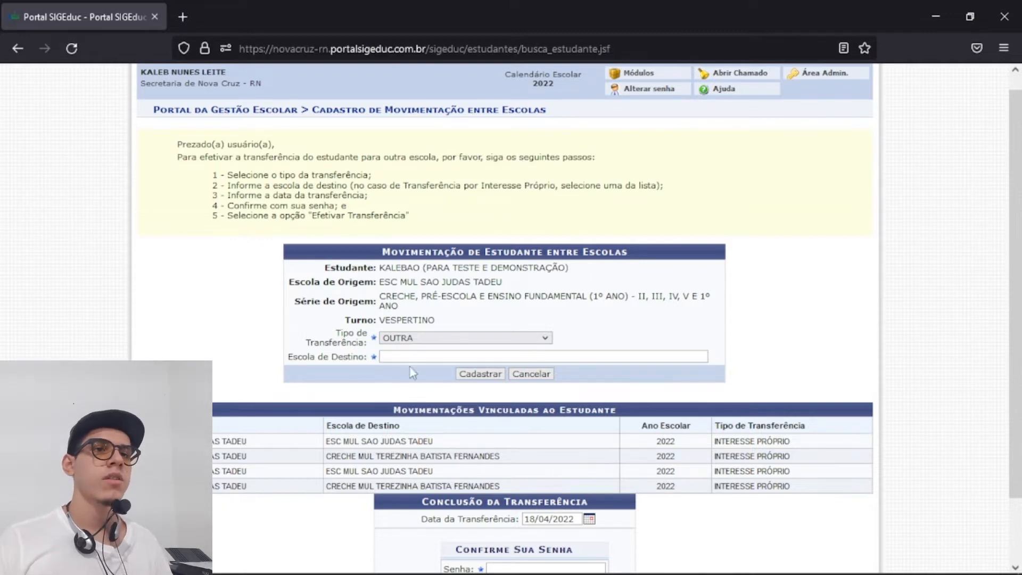
left_click(388, 387)
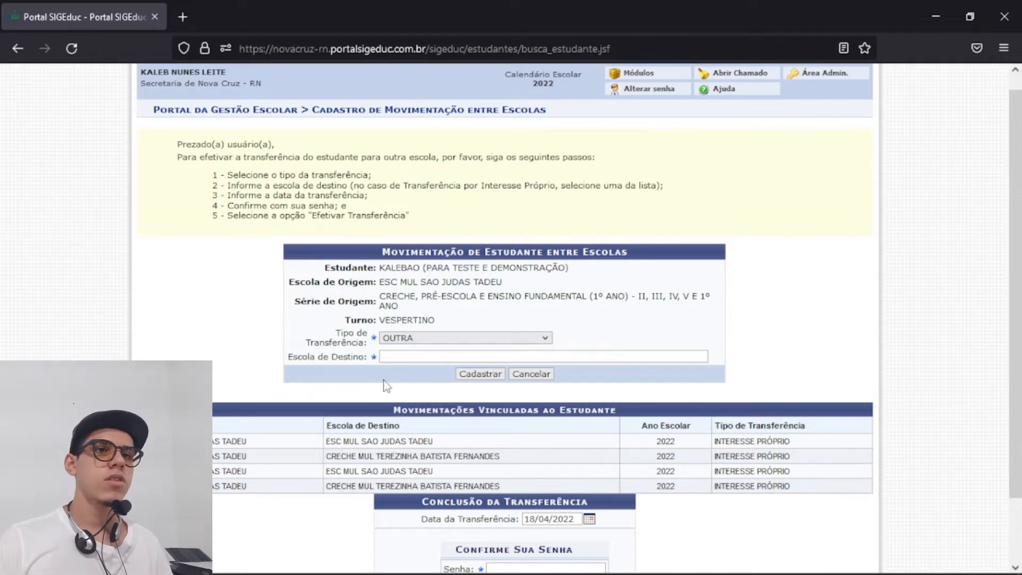
left_click(406, 355)
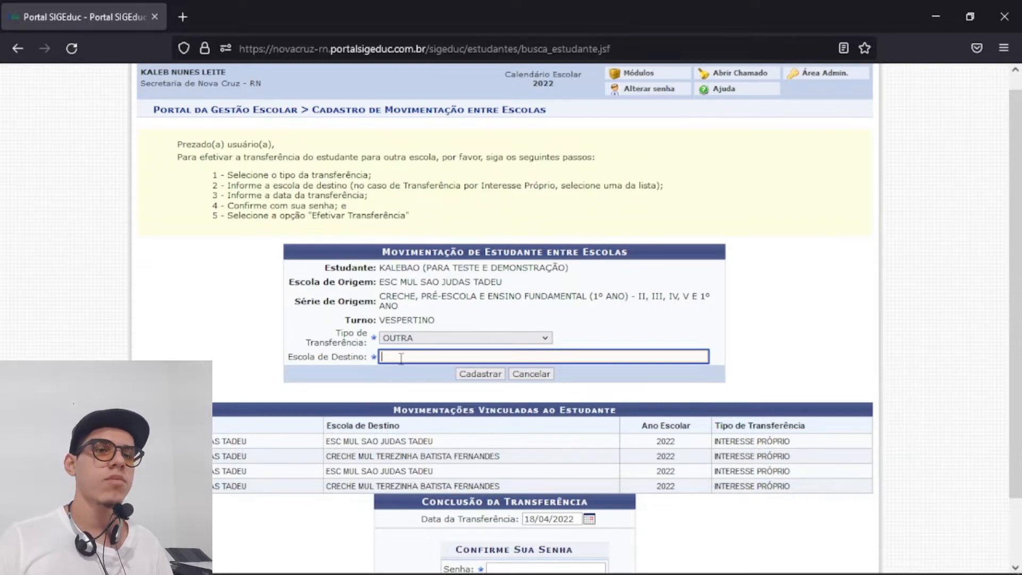
type("asdasd")
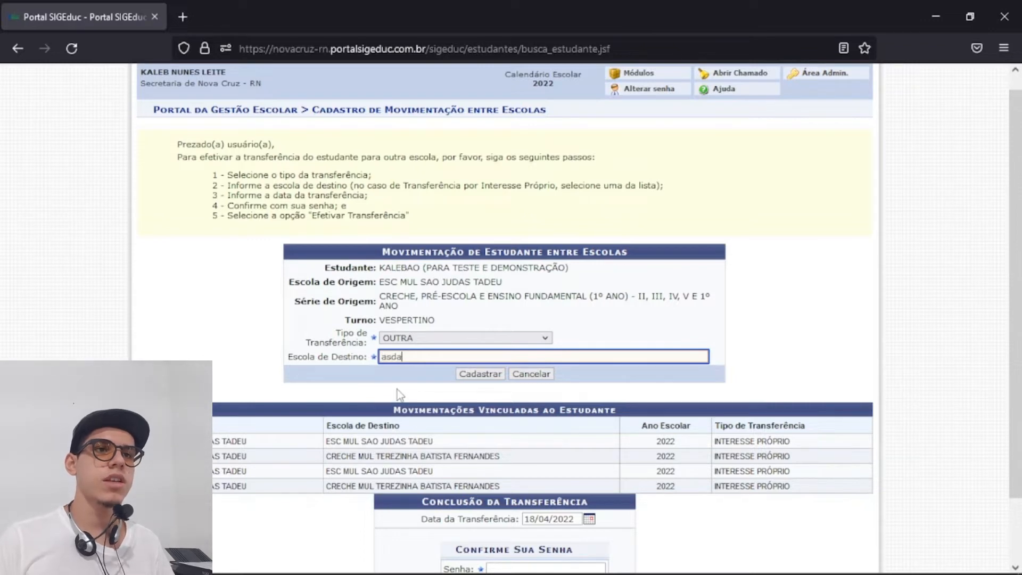
key("BackSpace")
key("BackSpace")
key("BackSpace")
key("BackSpace")
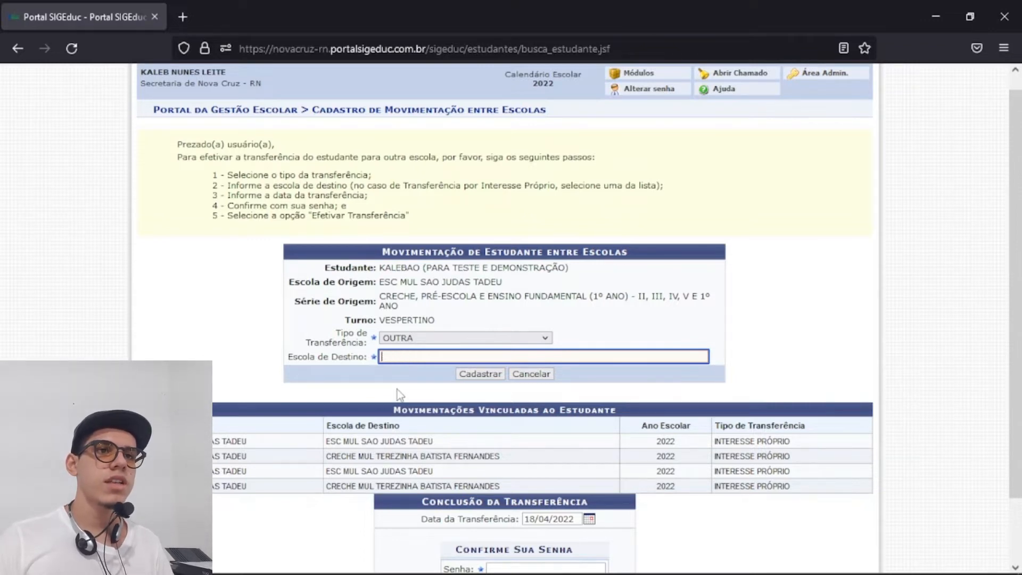
type("asdasd")
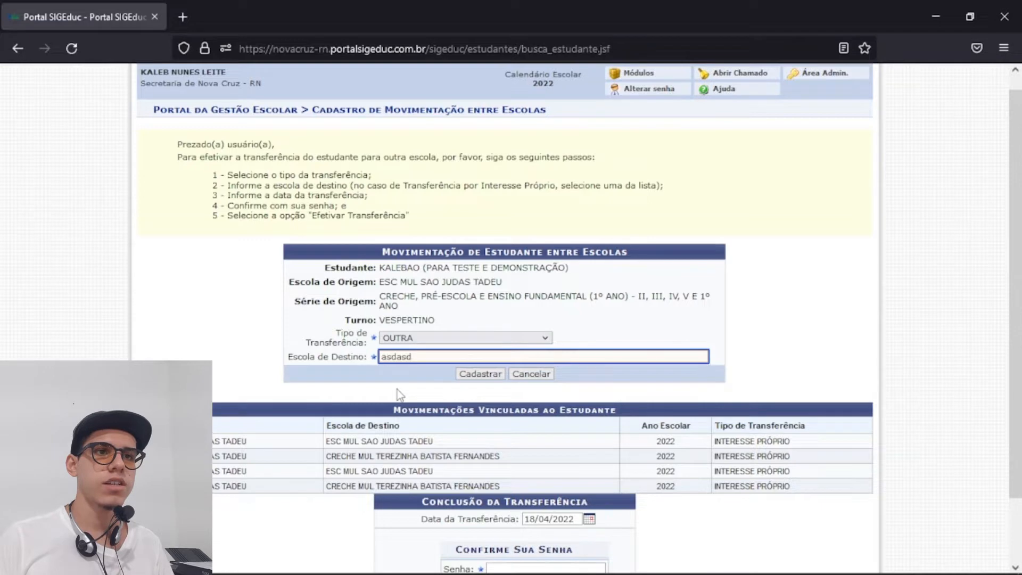
key("BackSpace")
key("BackSpace")
key("BackSpace")
key("BackSpace")
key("BackSpace")
key("BackSpace")
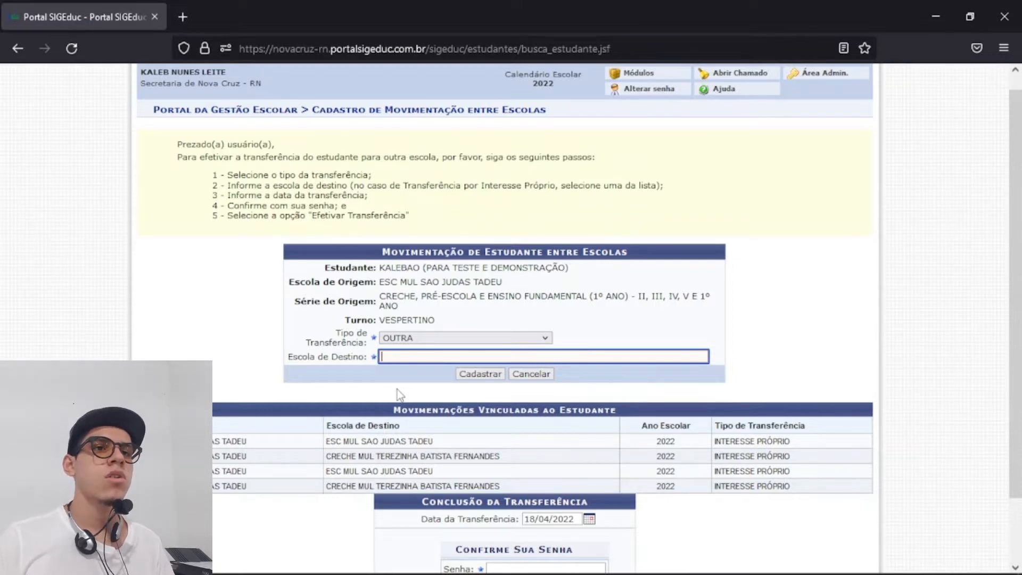
type("asdasd")
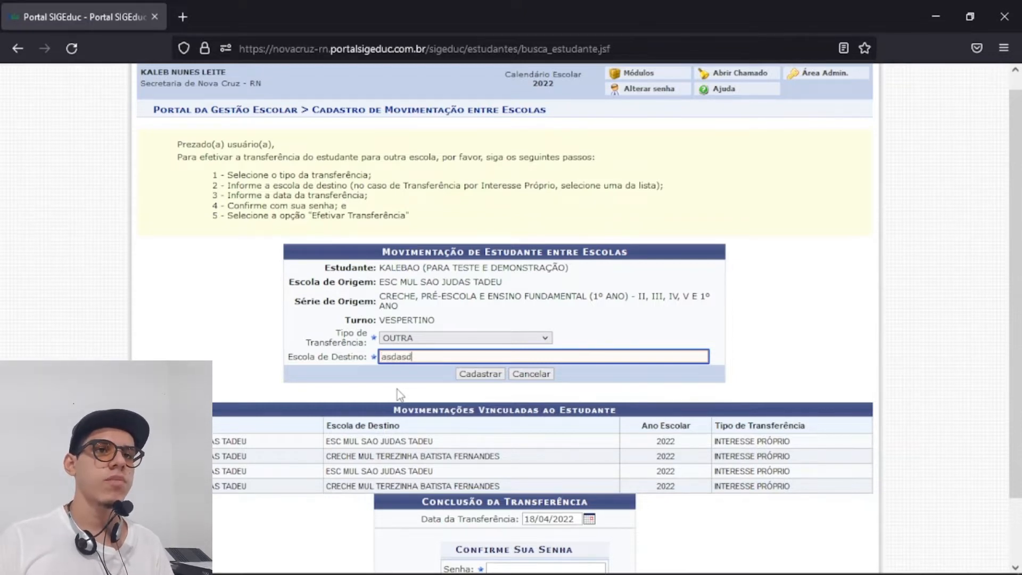
key("BackSpace")
key("BackSpace")
key("BackSpace")
key("BackSpace")
key("BackSpace")
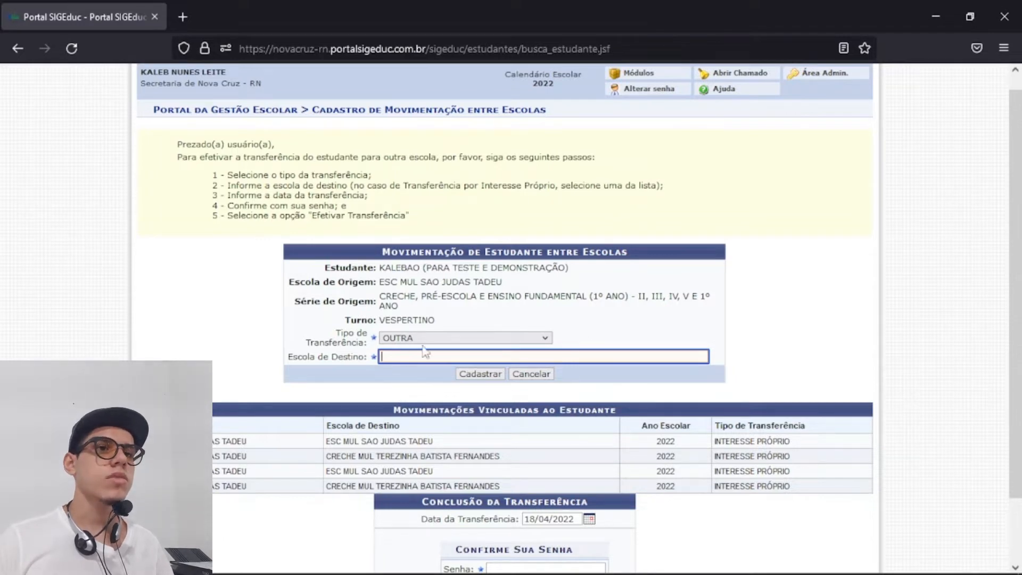
Switch the type of transfer to Transferência para Rede Privada and set it back to OUTRA.
left_click(431, 337)
left_click(413, 402)
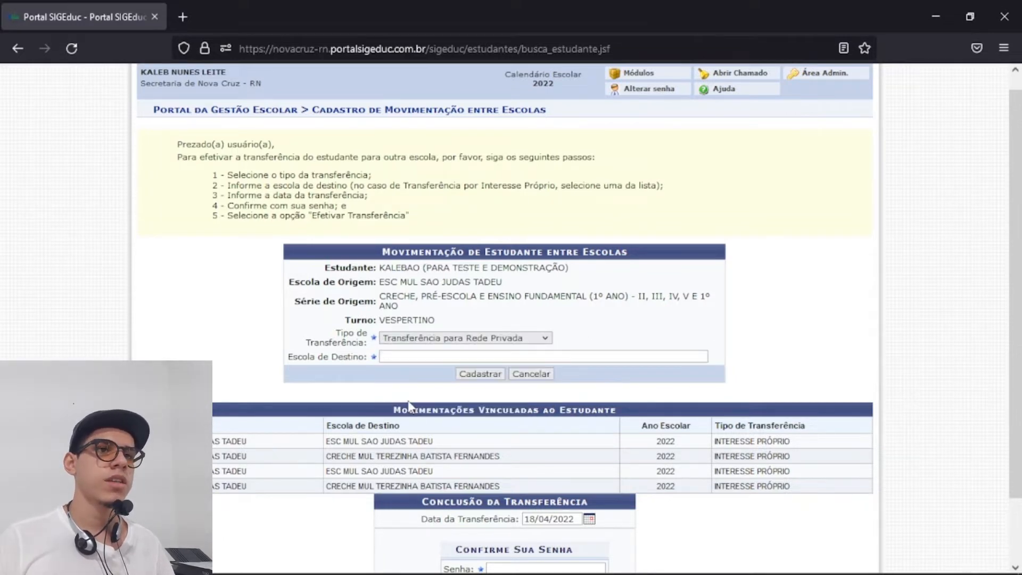
left_click(428, 356)
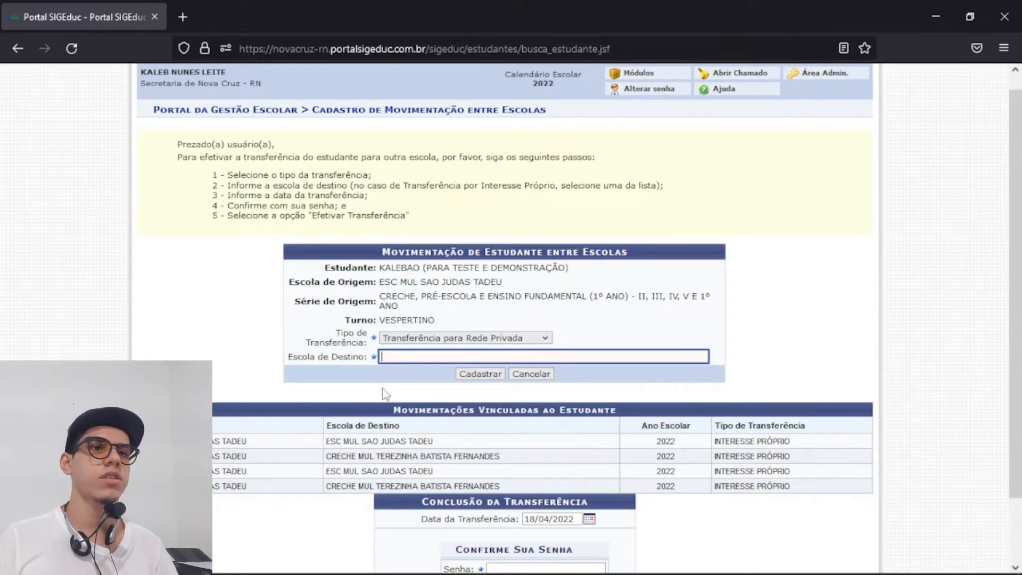
left_click(414, 337)
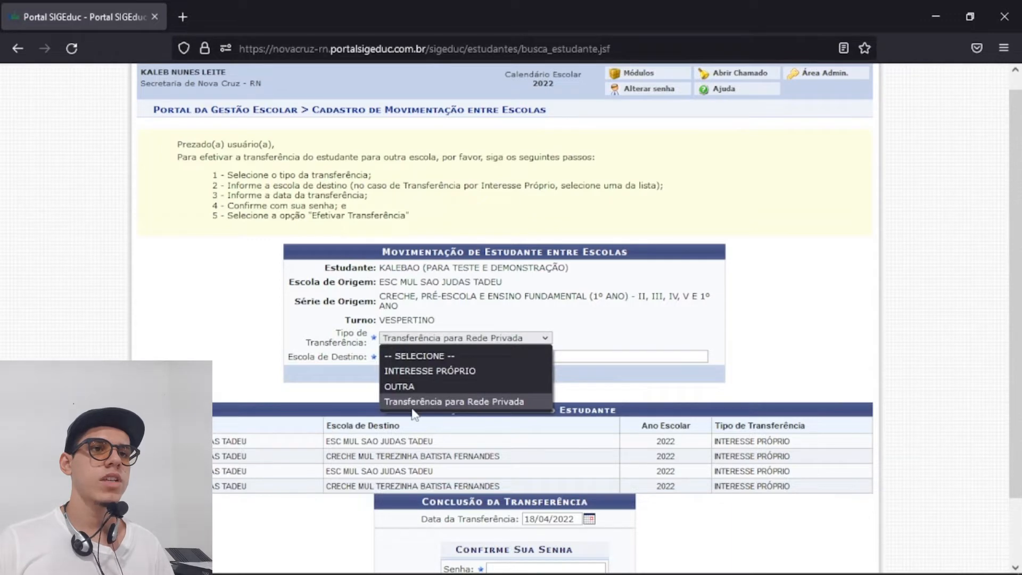
left_click(405, 387)
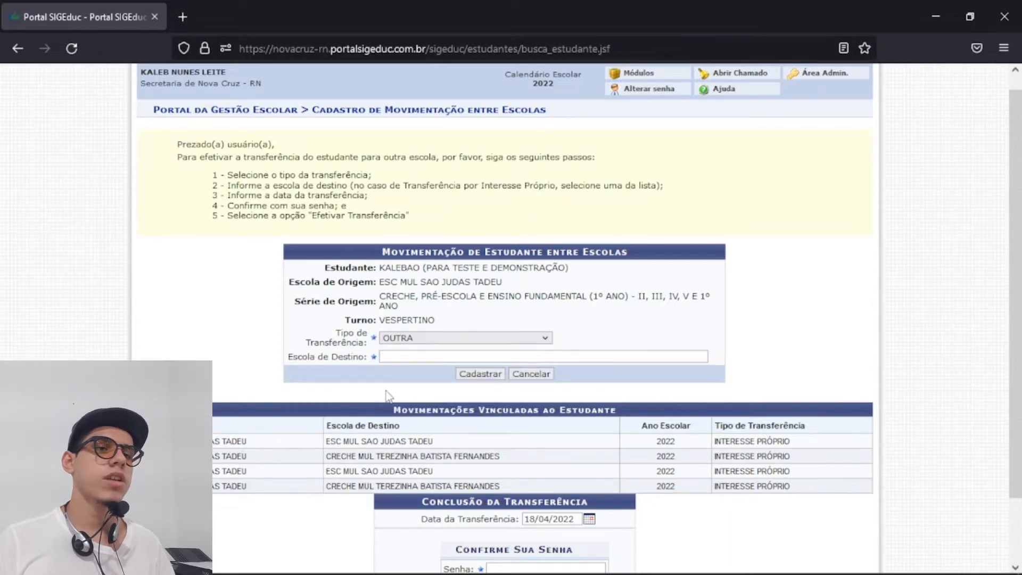
Try "no" as the start of the Escola de Destino name and clear the field.
left_click(398, 357)
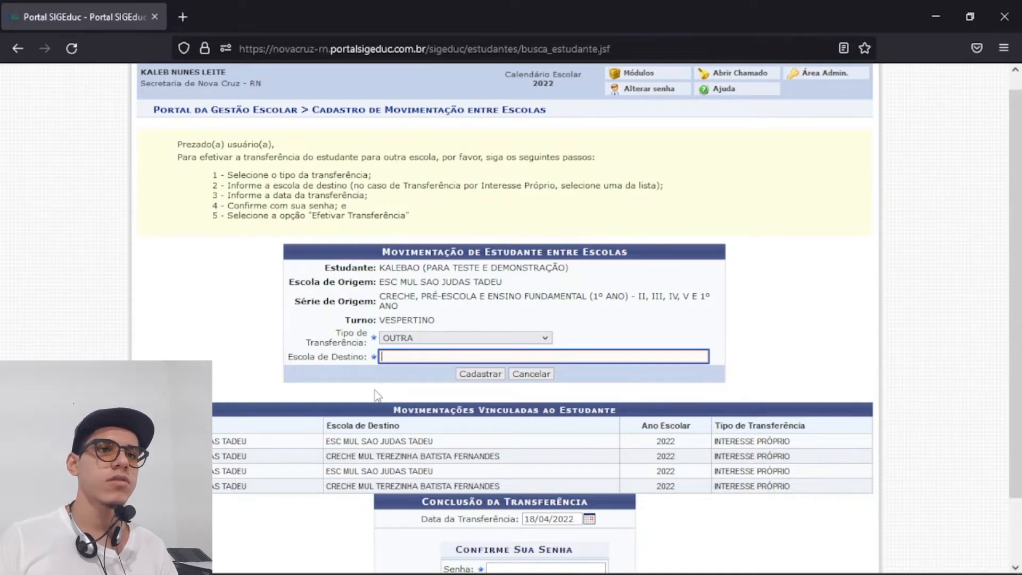
type("NO")
key("BackSpace")
key("BackSpace")
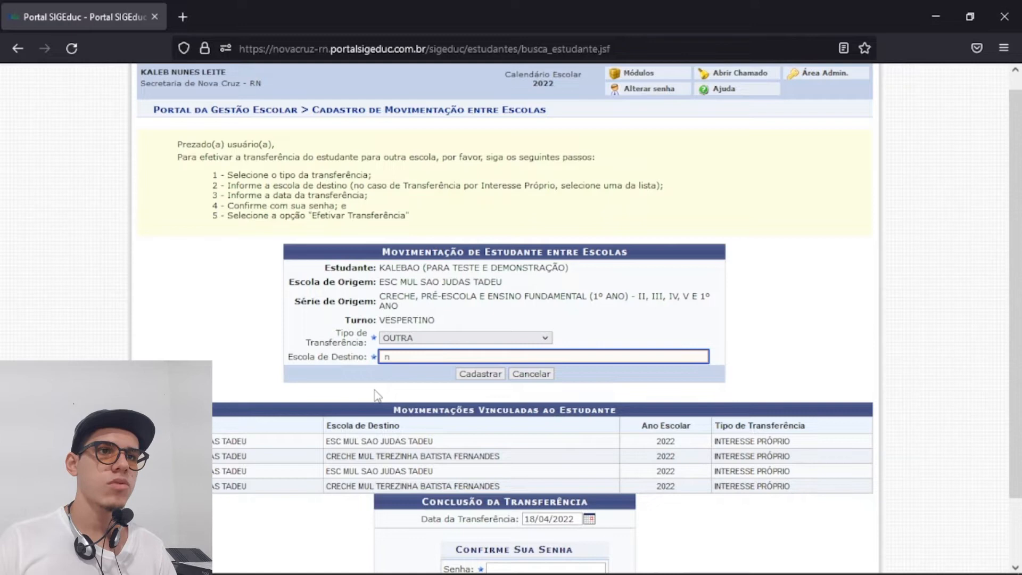
key("BackSpace")
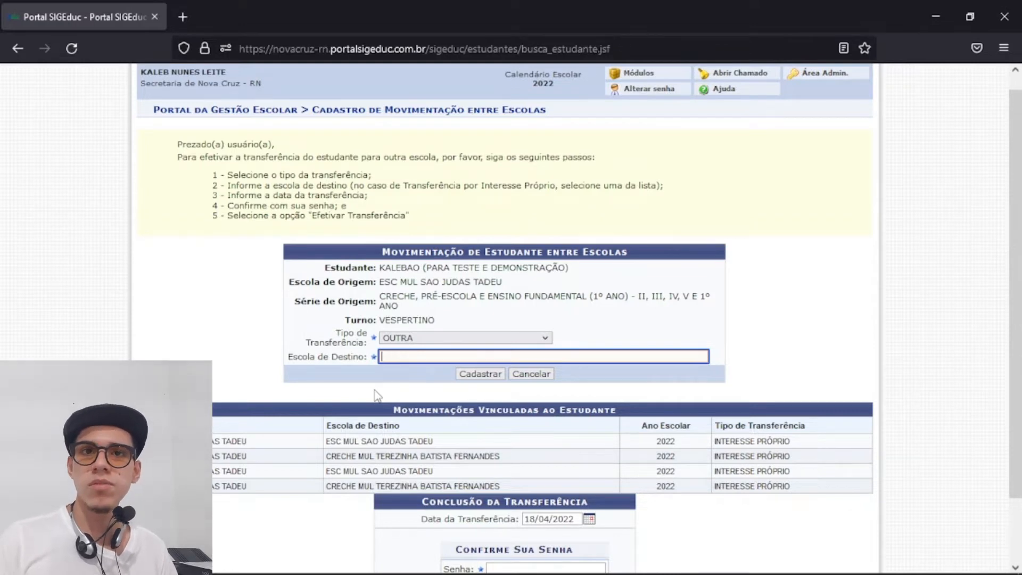
Leave the student movement form and return to the Portal da Gestão Escolar home page.
left_click(434, 338)
left_click(660, 352)
scroll(660, 351, "up", 1)
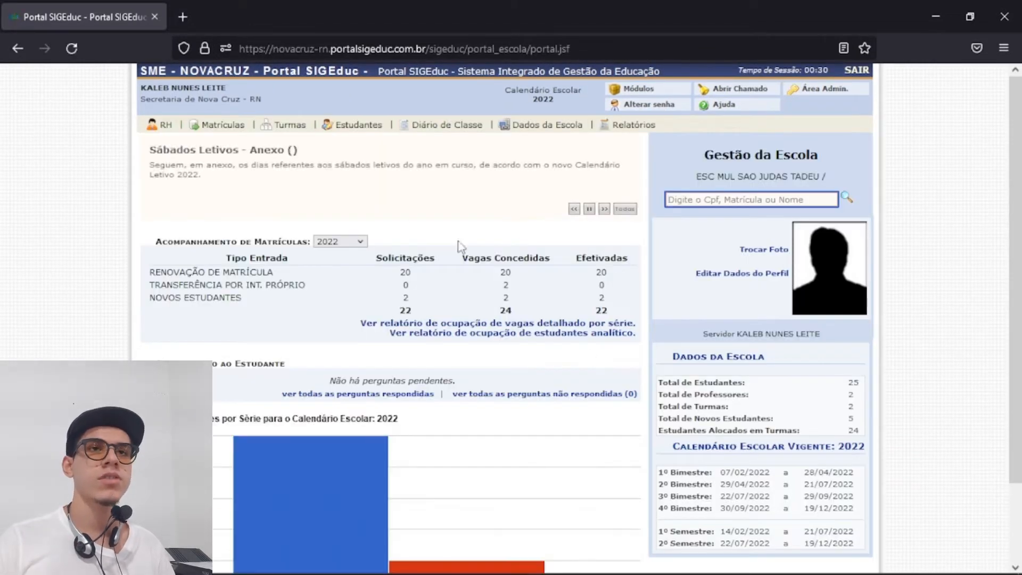
mouse_move(315, 151)
left_mouse_down()
mouse_move(200, 151)
mouse_move(318, 152)
left_mouse_up()
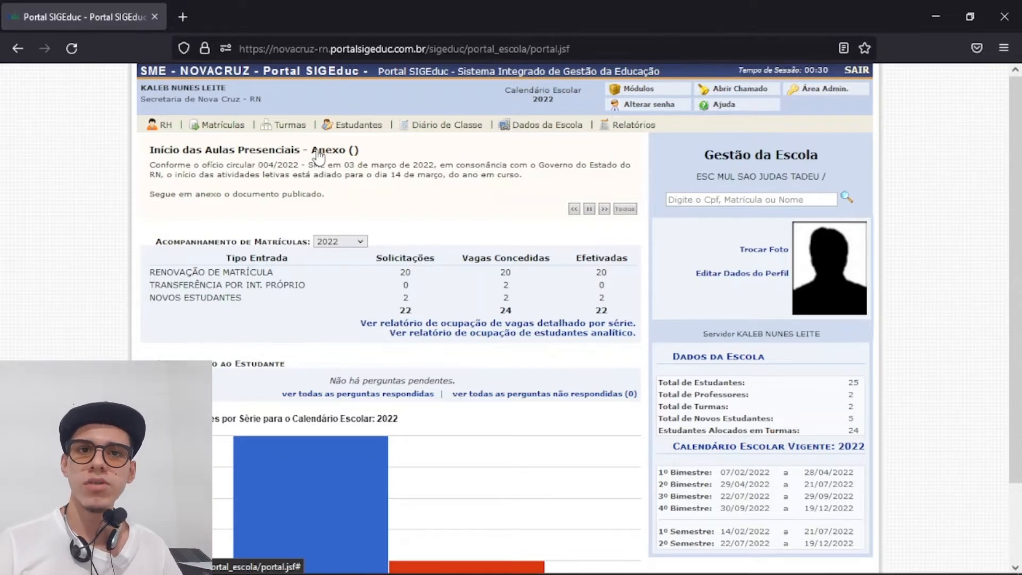
mouse_move(385, 150)
left_mouse_down()
mouse_move(171, 155)
mouse_move(386, 154)
left_mouse_up()
left_click(386, 154)
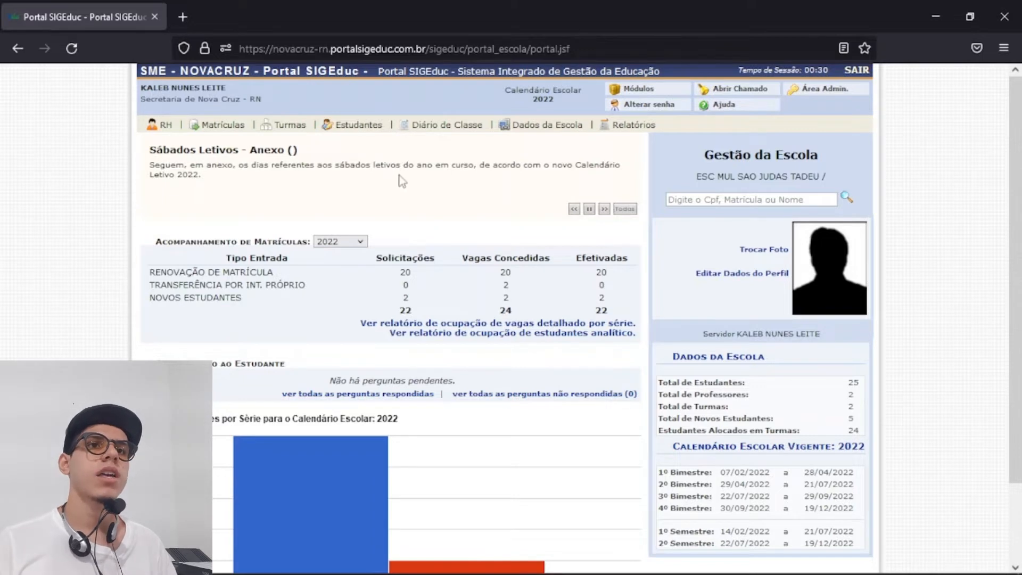
Open Solicitar Transferência for Transferência por Interesse Próprio among the enrolment transfer requests.
mouse_move(229, 127)
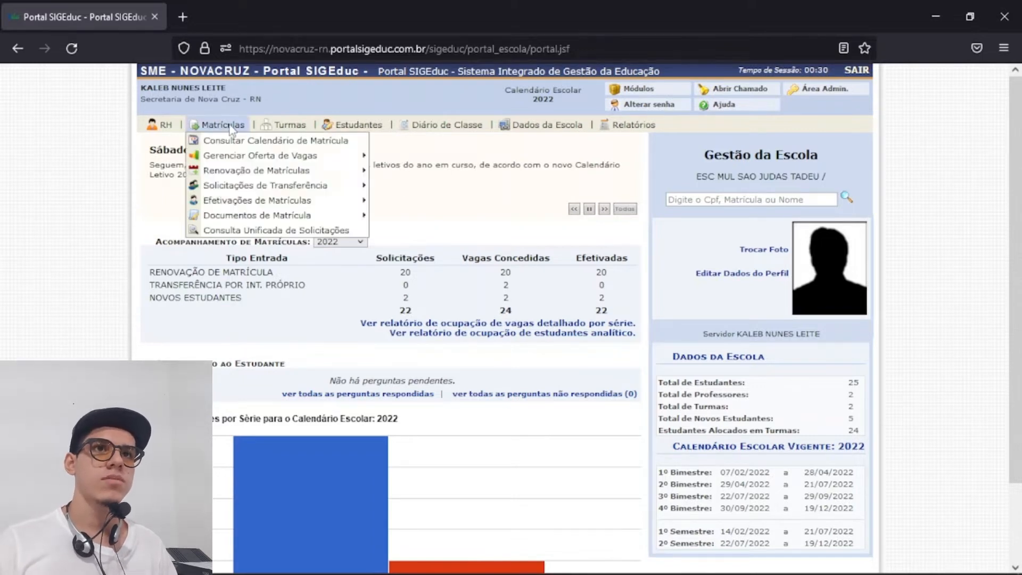
mouse_move(279, 188)
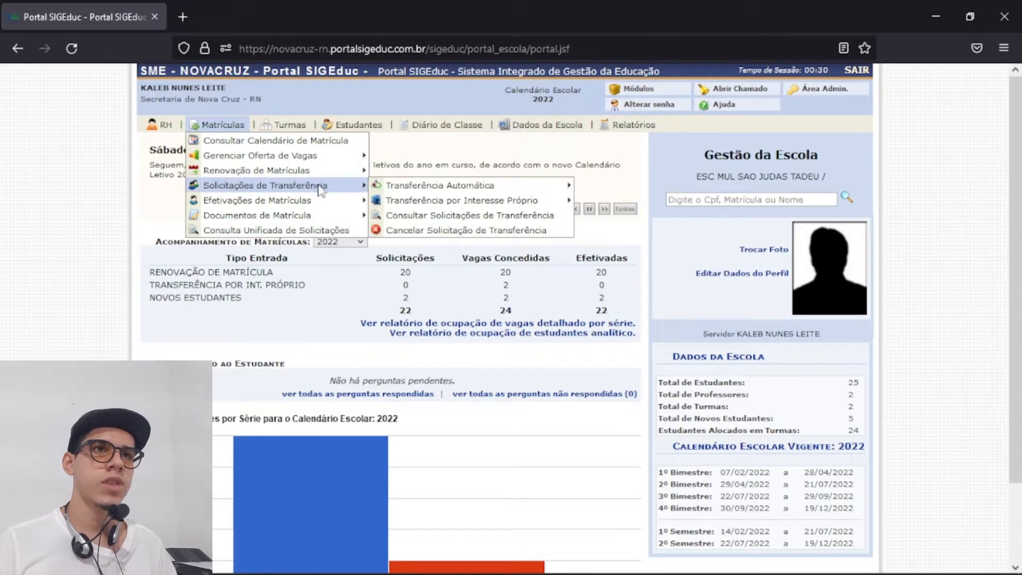
mouse_move(449, 191)
mouse_move(519, 203)
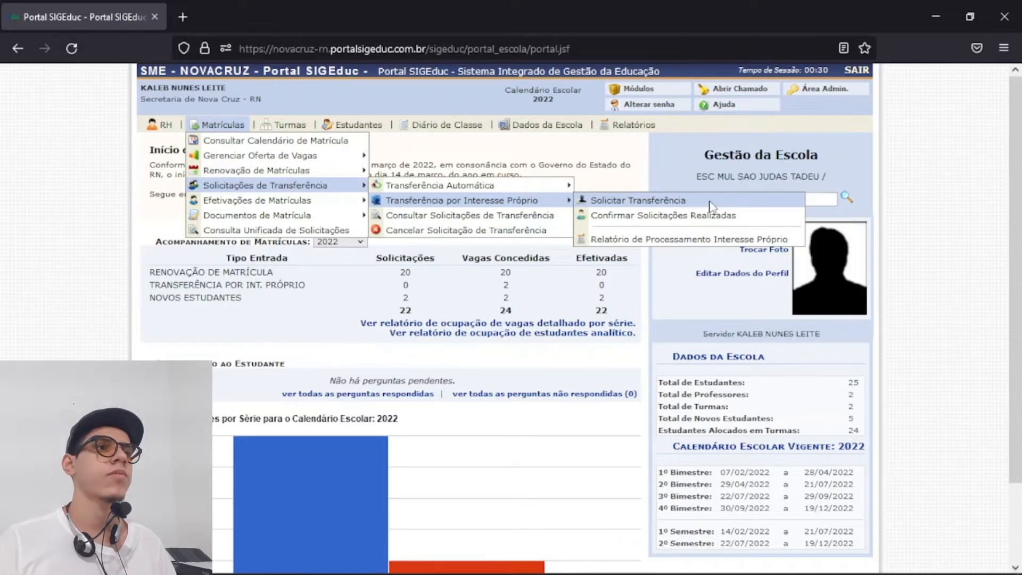
left_click(681, 208)
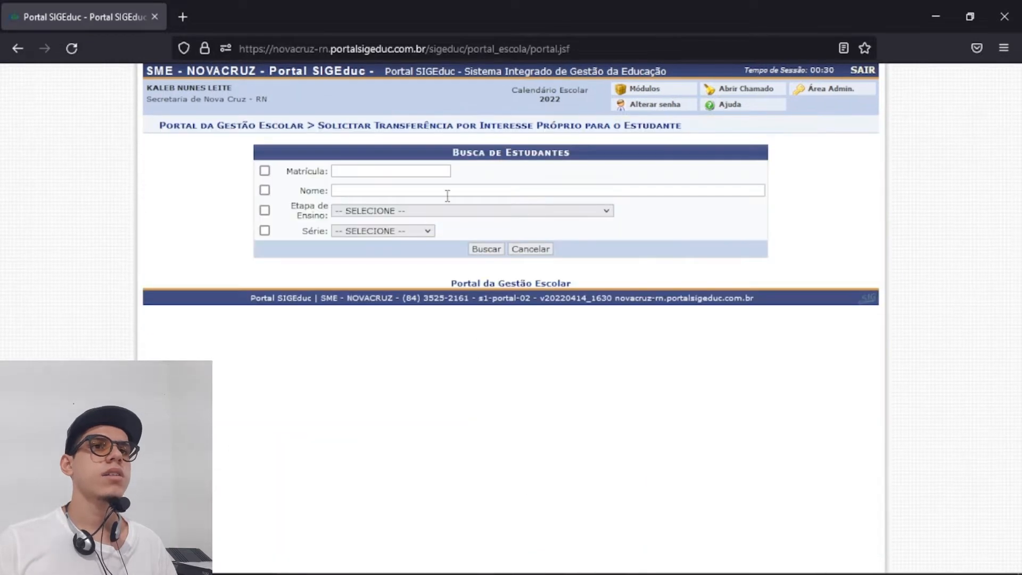
Search for students by first name and look through the list of students found.
left_click(447, 193)
type("joao")
key("Return")
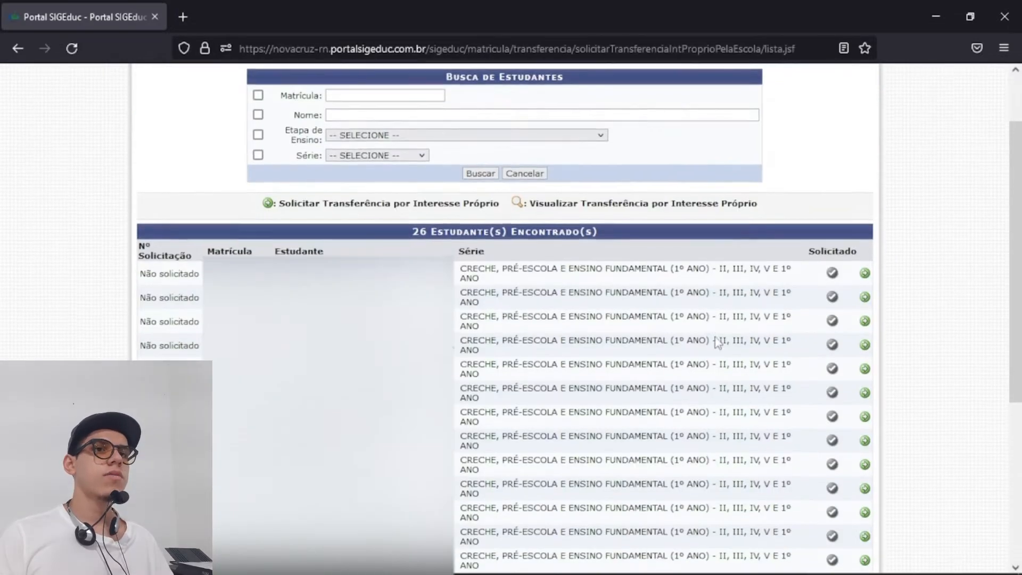
scroll(716, 342, "up", 2)
scroll(452, 416, "down", 1)
scroll(717, 342, "up", 1)
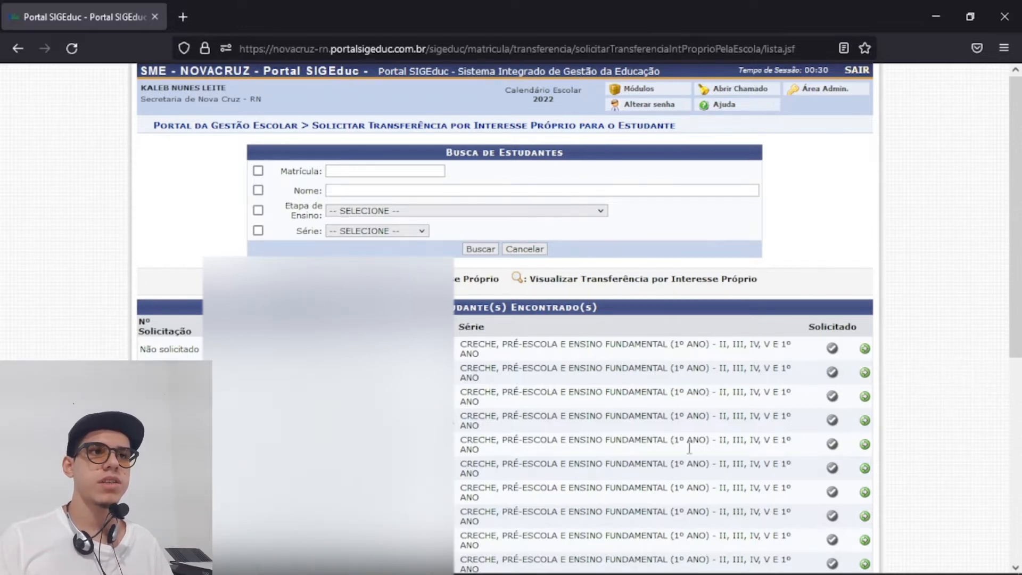
Start a transfer request for the first listed student and acknowledge the guidelines about updating the personal data.
left_click(865, 349)
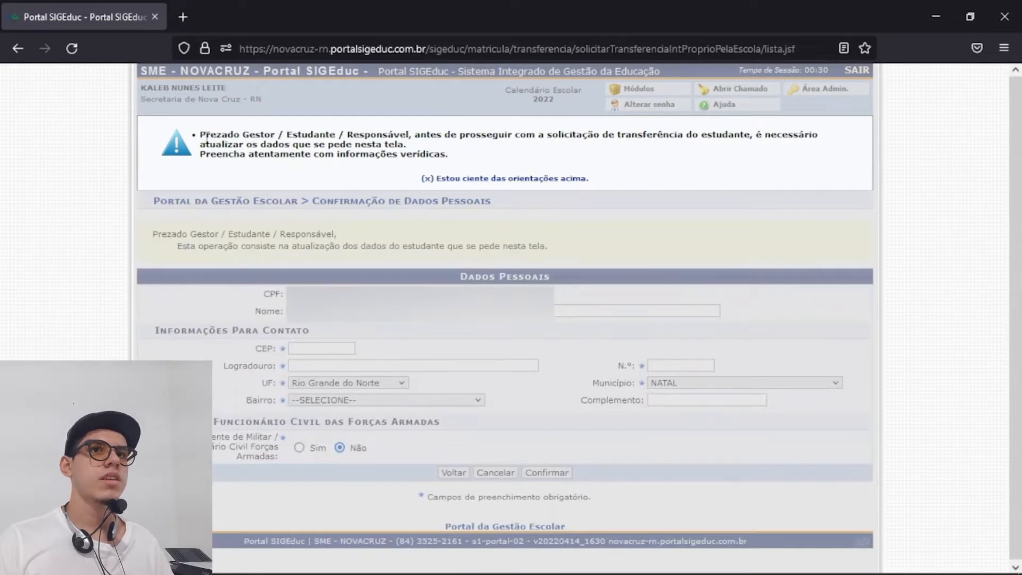
left_click_drag(200, 136, 479, 151)
left_click(479, 151)
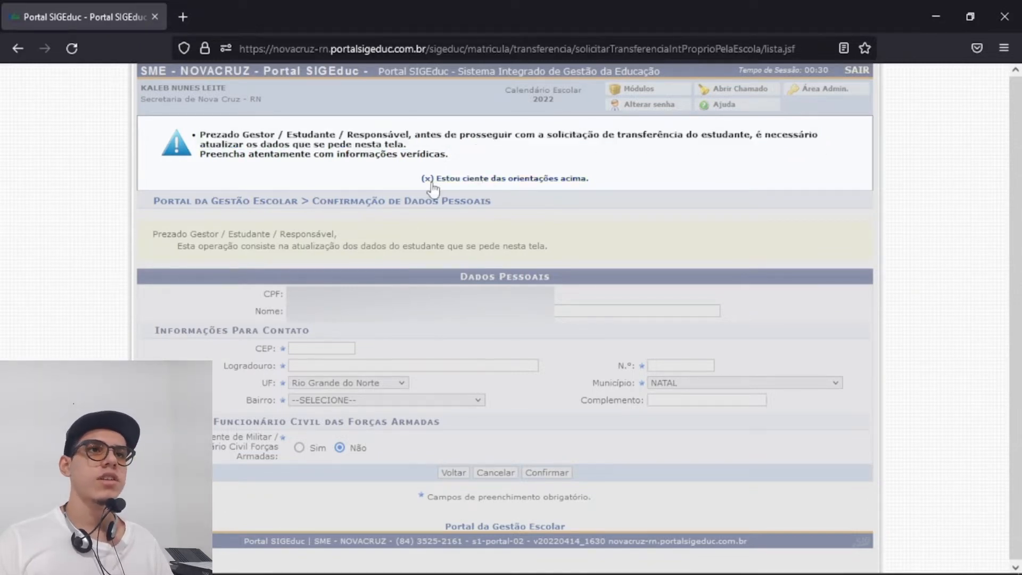
left_click(574, 183)
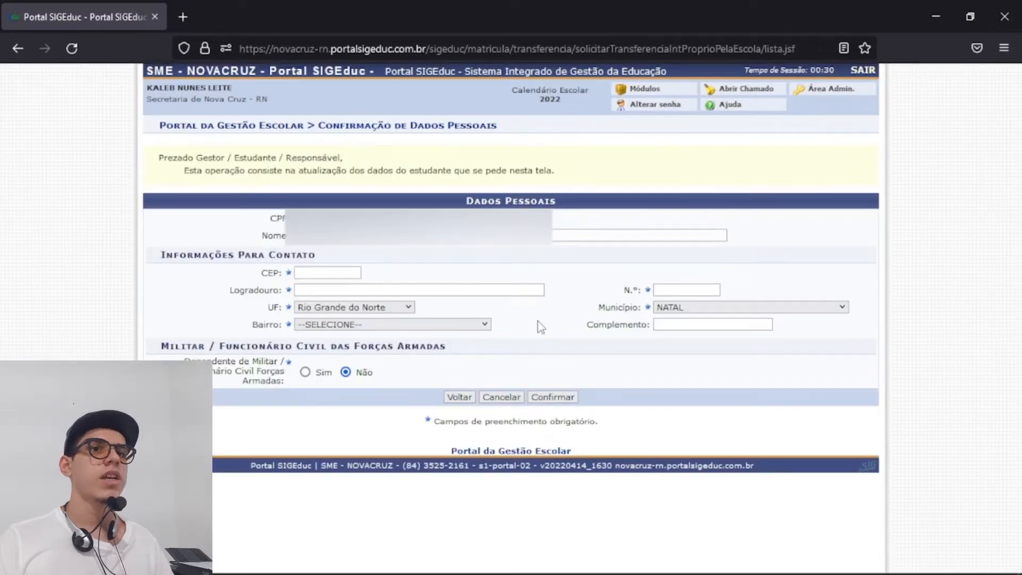
left_click(334, 274)
left_click(358, 290)
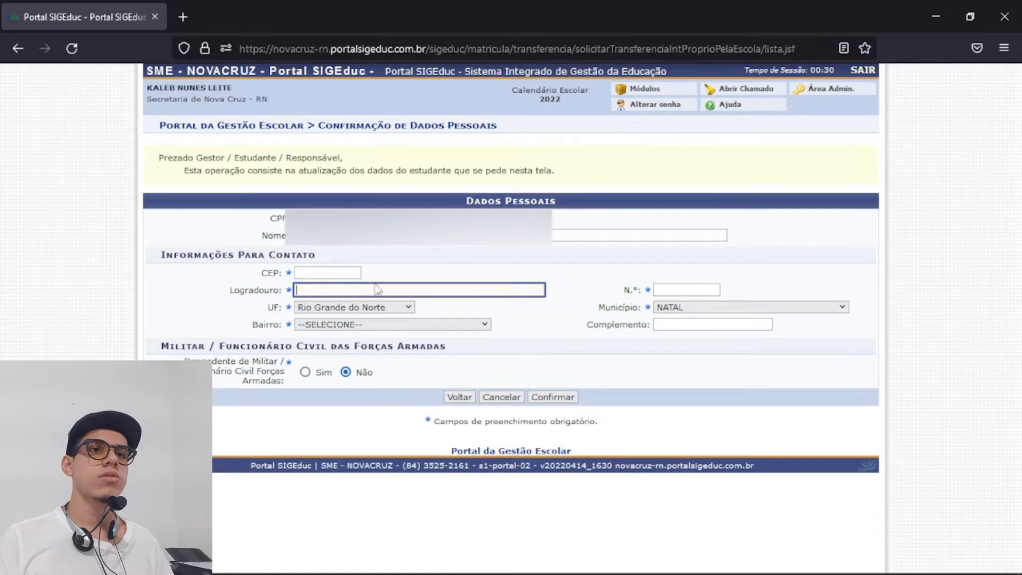
left_click(335, 272)
left_click(345, 292)
key("Tab")
left_click(342, 273)
left_click(344, 288)
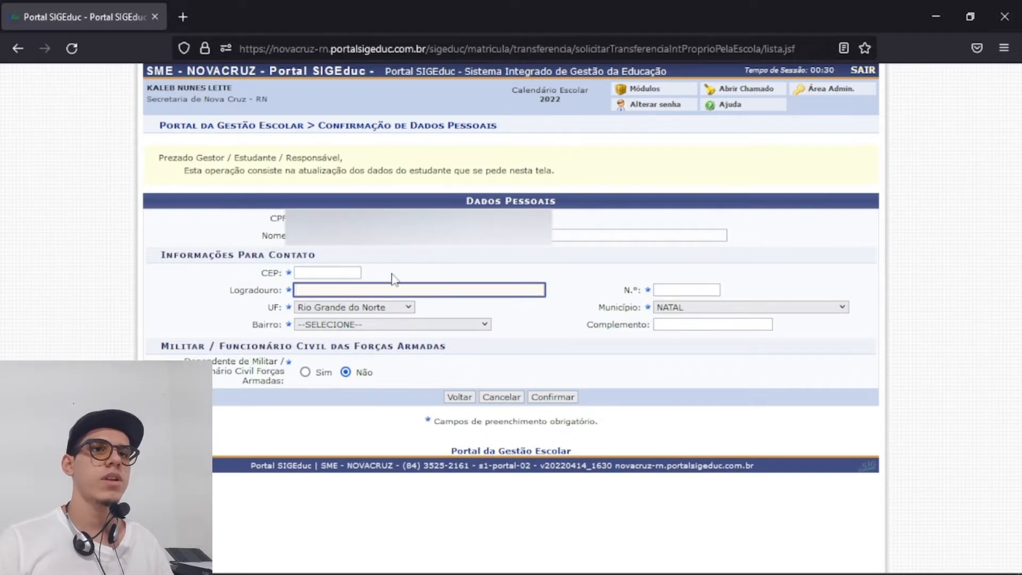
left_click(355, 272)
key("Tab")
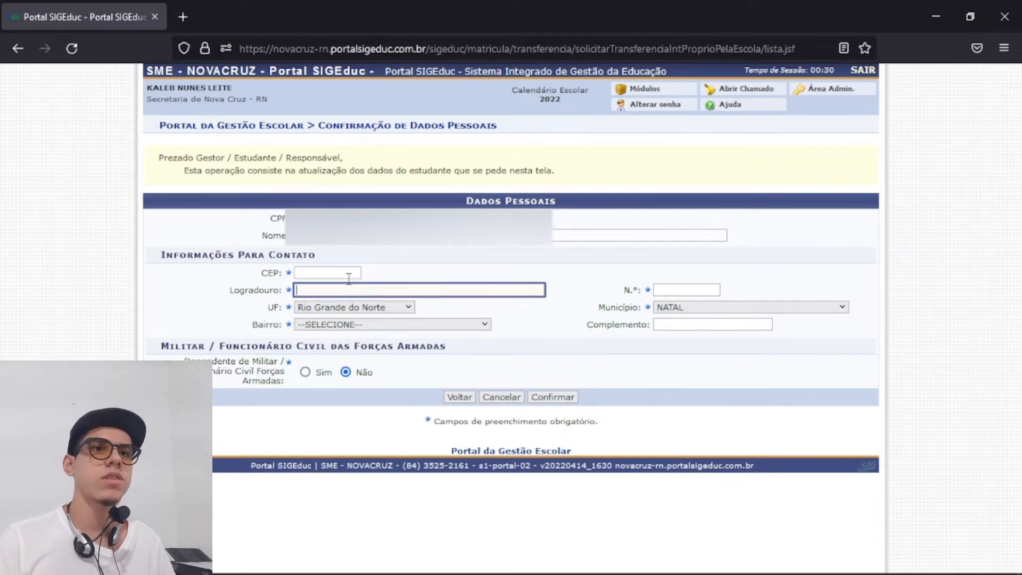
left_click(349, 275)
left_click(390, 276)
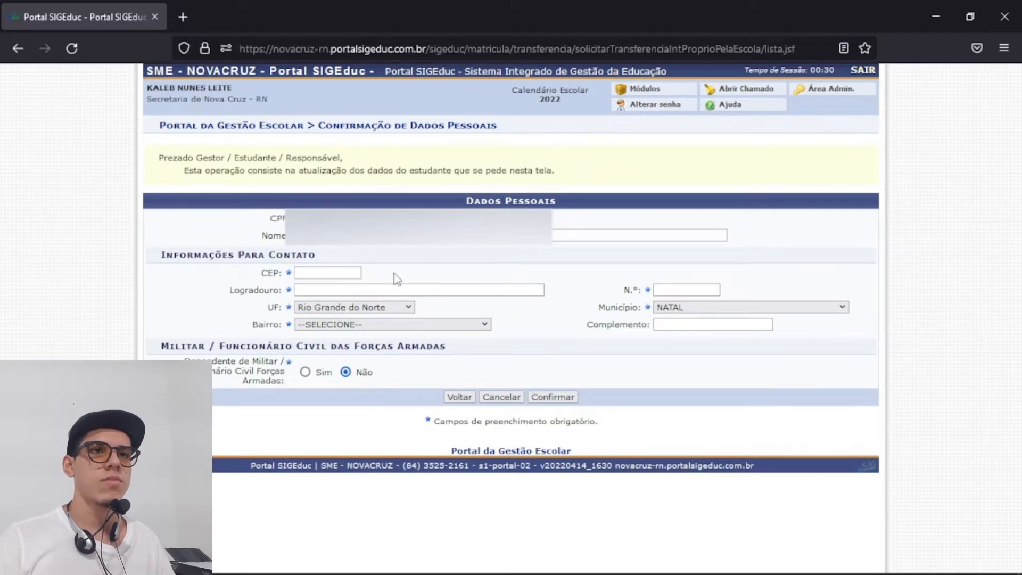
left_click(337, 272)
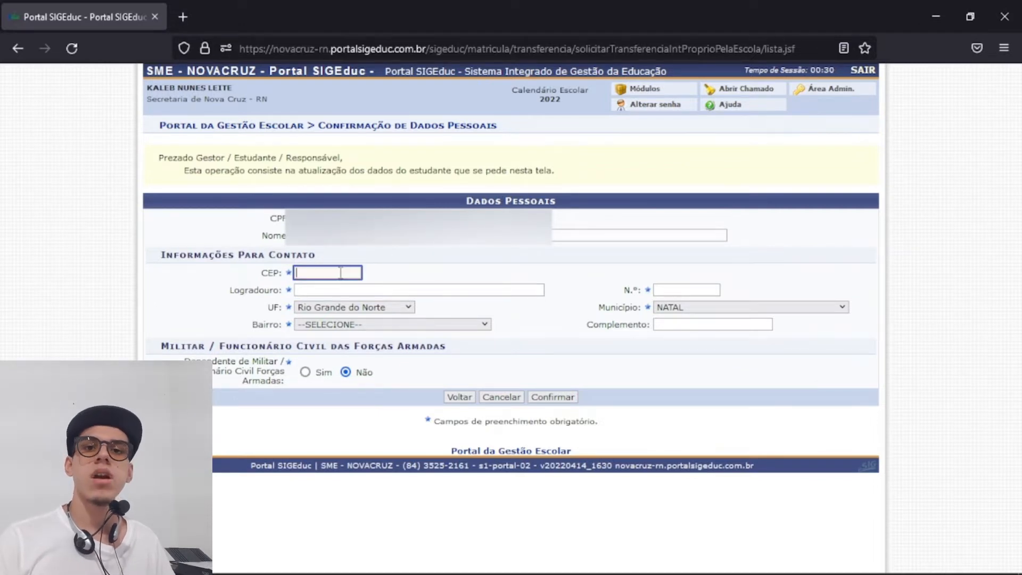
left_click(398, 267)
left_click(355, 274)
left_click(357, 290)
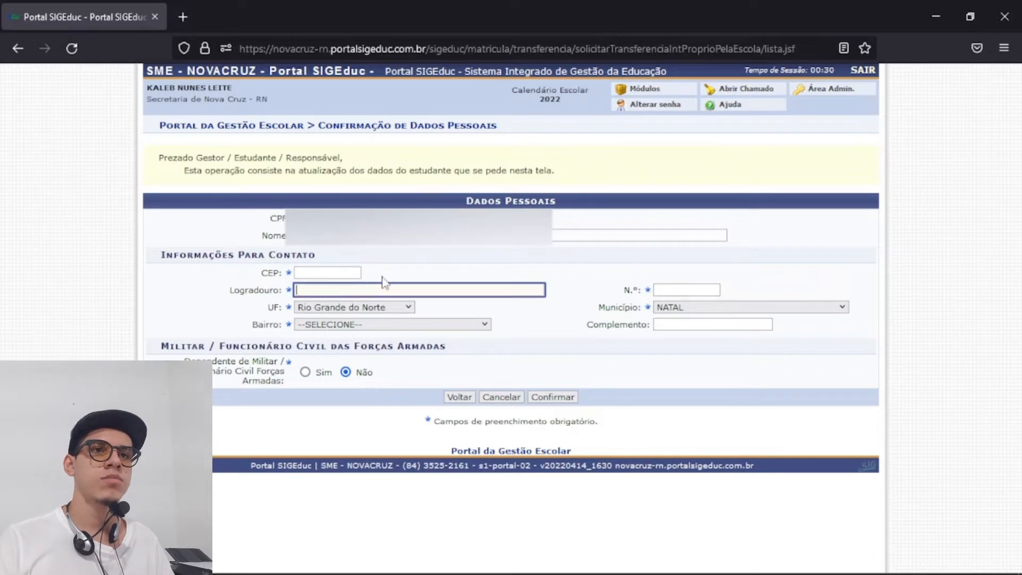
Fill in the student's CEP, N.º and Logradouro in the contact information.
left_click(340, 271)
type("5921")
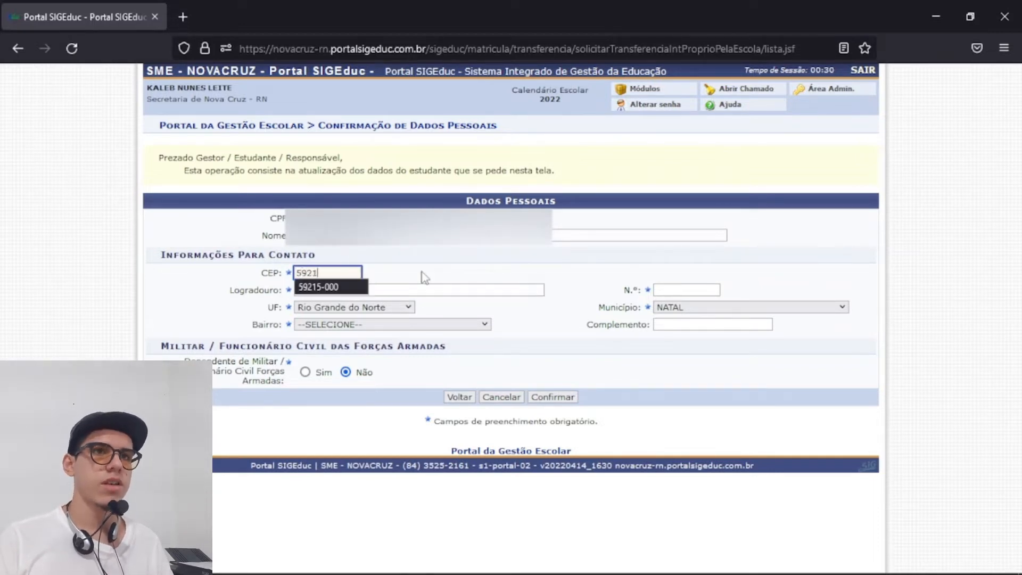
left_click(330, 287)
left_click(688, 288)
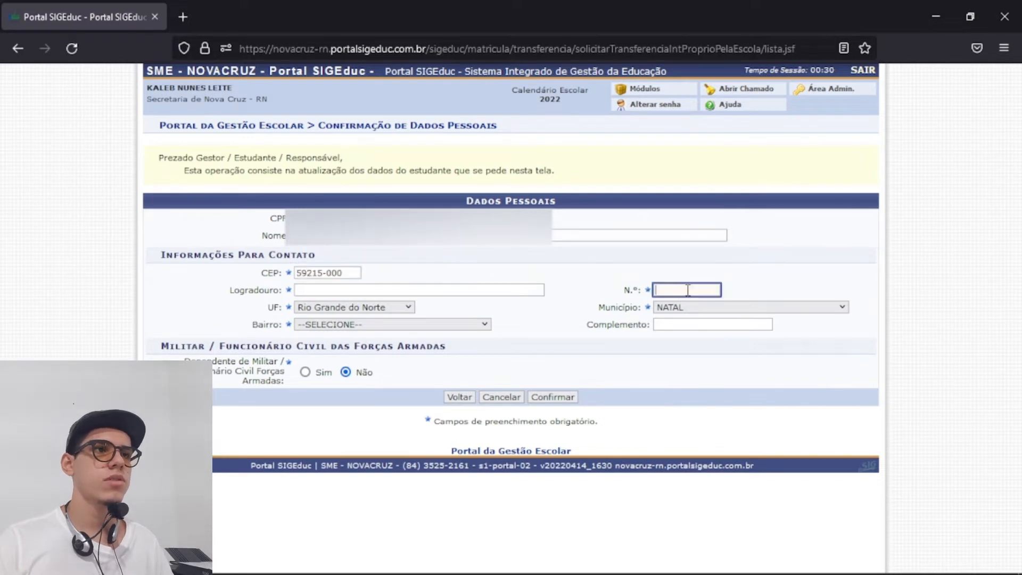
type("00")
left_click(419, 290)
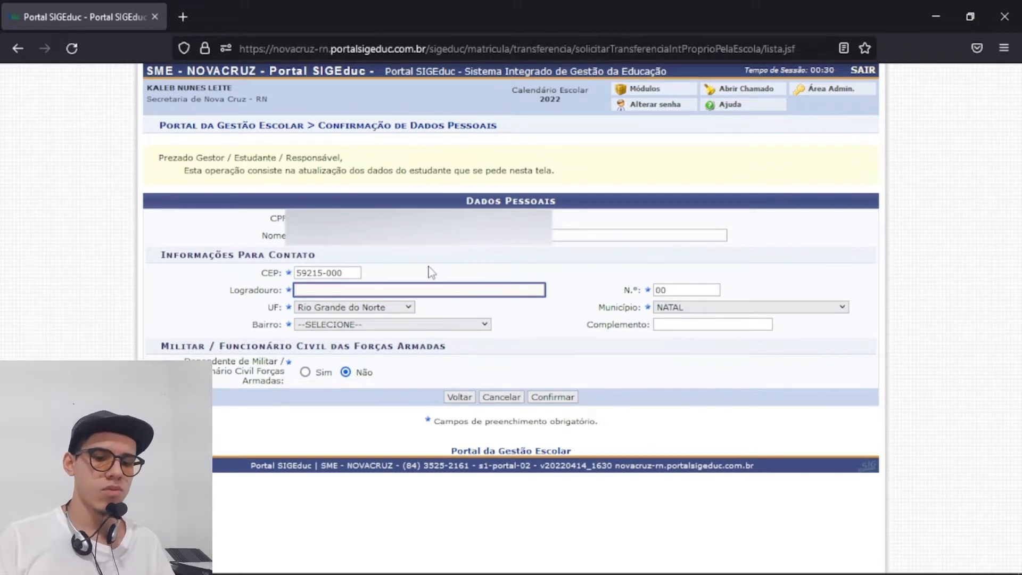
type("Rua teste")
left_click(431, 272)
Select NOVA CRUZ as the Município and CENTRO as the Bairro, and confirm the student's personal data.
left_click(671, 309)
scroll(717, 419, "down", 8)
scroll(718, 420, "up", 20)
scroll(709, 427, "down", 2)
type("no")
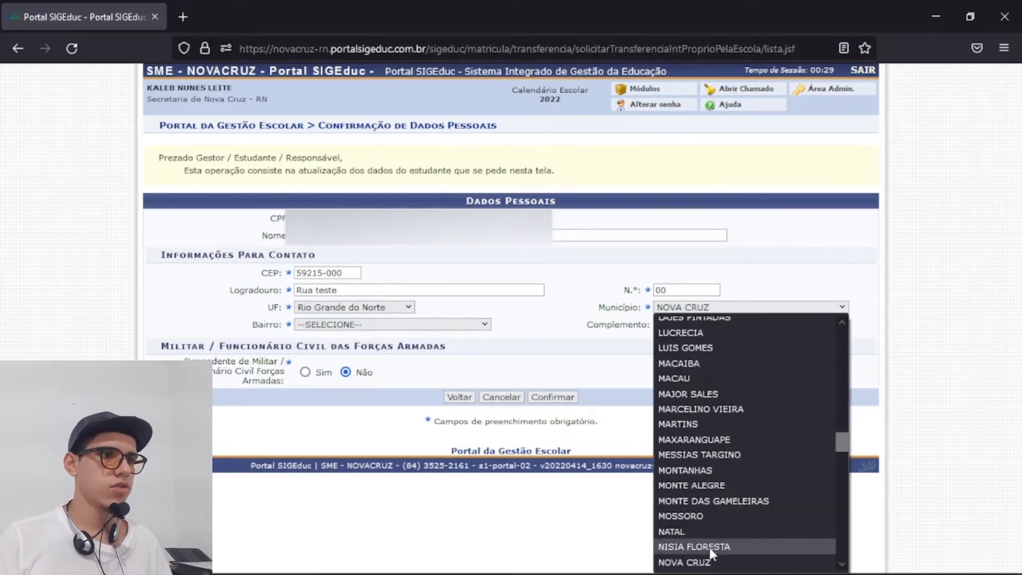
left_click(692, 563)
left_click(352, 326)
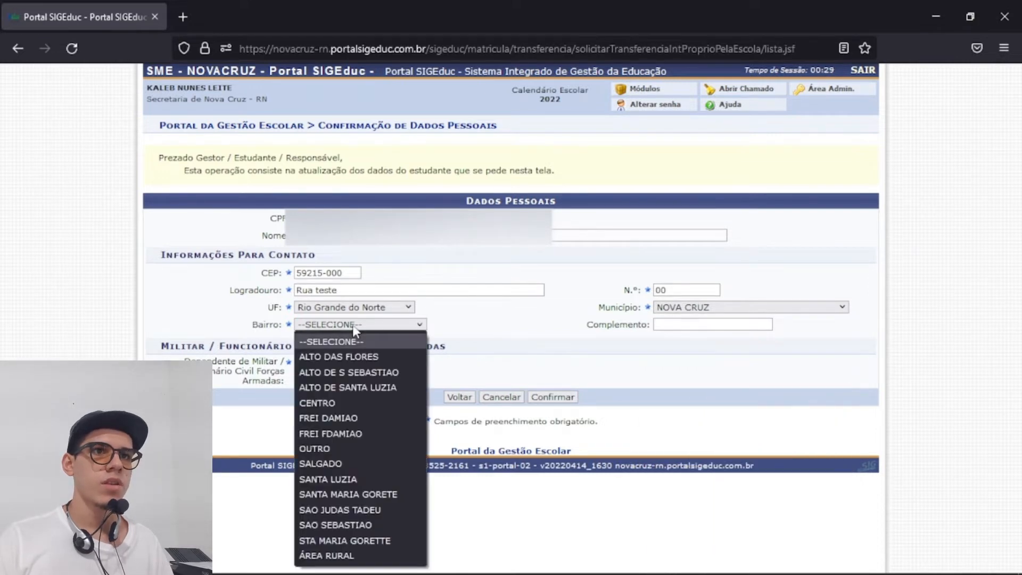
left_click(345, 405)
left_click(681, 326)
left_click(541, 330)
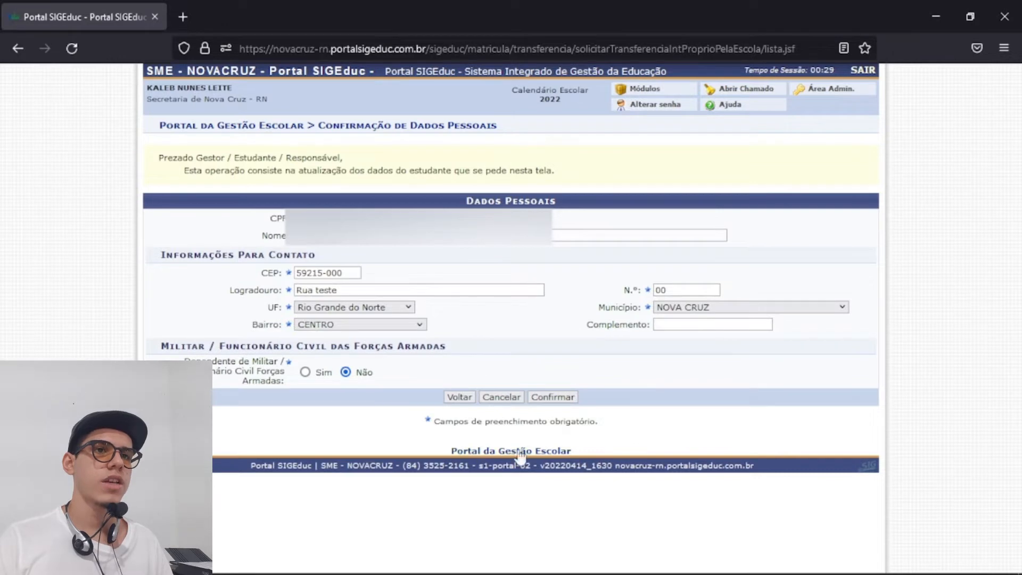
left_click(554, 399)
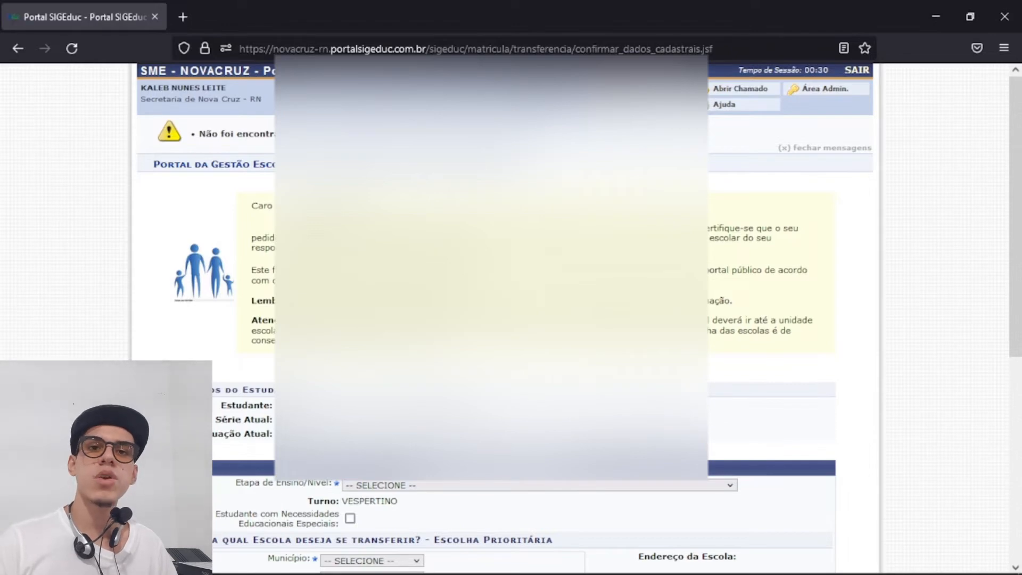
Look over the transfer request form, including the guidelines, student data and the destination school sections.
scroll(511, 320, "down", 5)
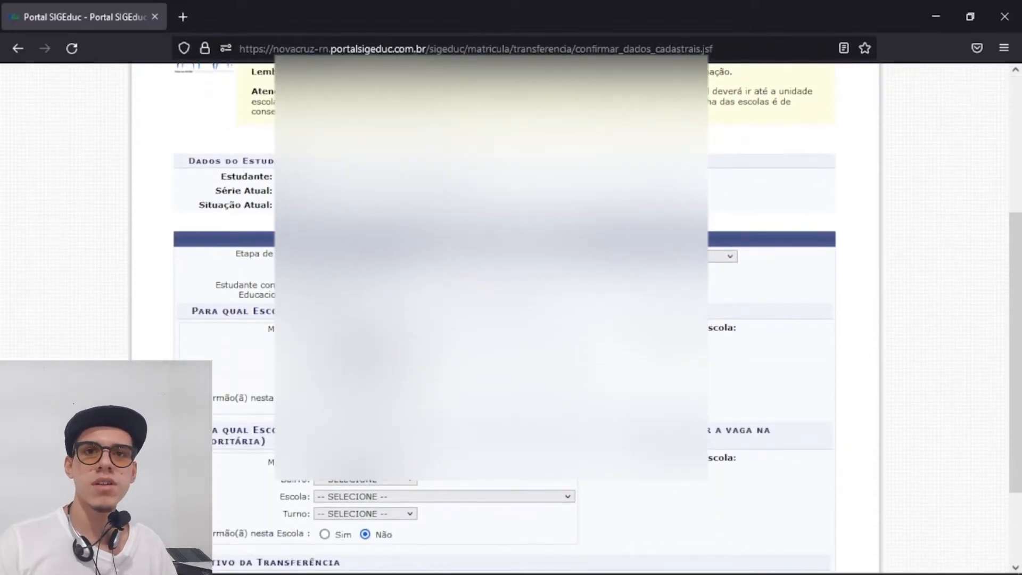
scroll(511, 319, "up", 5)
scroll(511, 319, "down", 5)
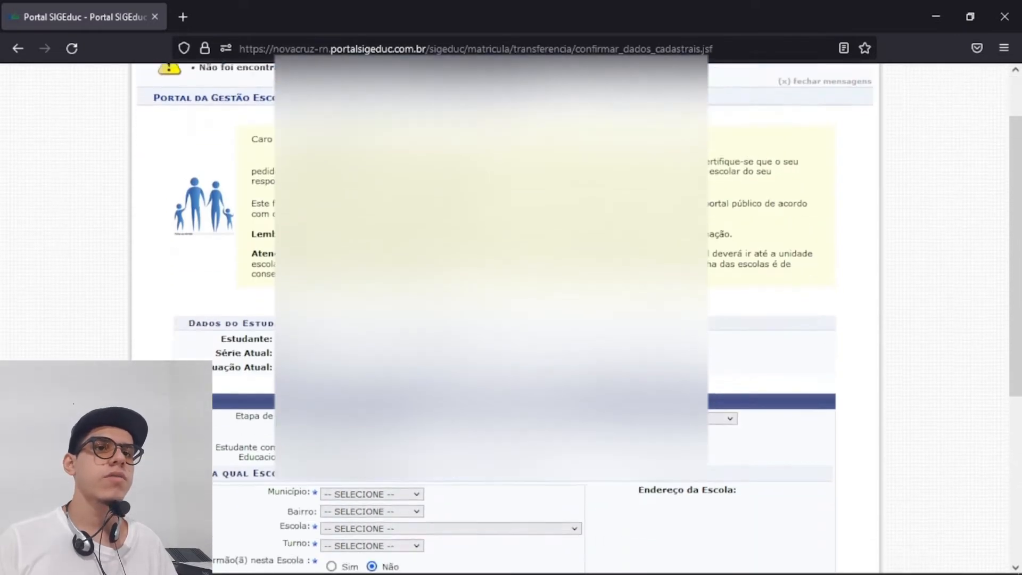
scroll(511, 319, "down", 2)
scroll(511, 319, "up", 2)
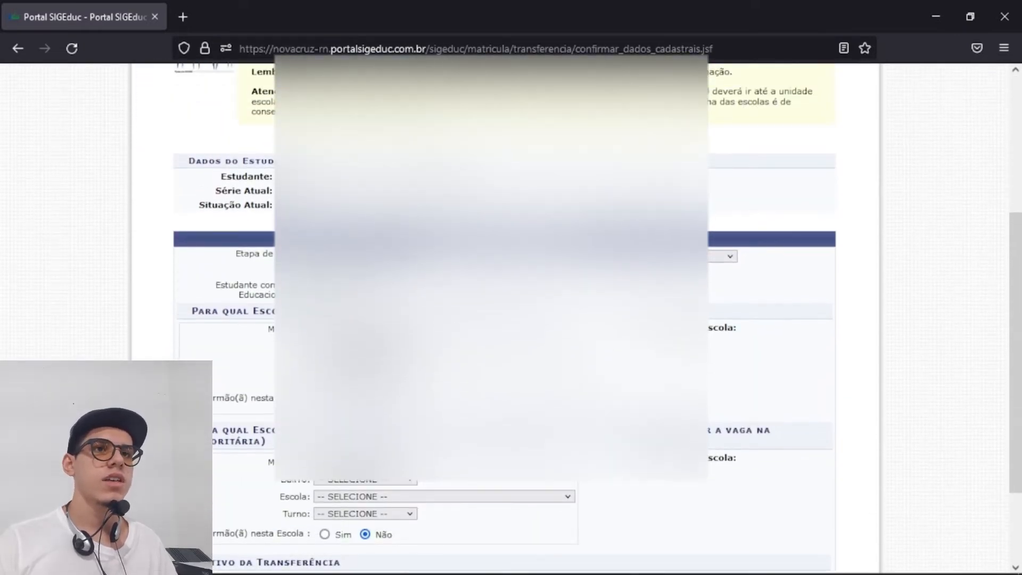
Look through the available Etapa de Ensino/Nível options in the transfer data.
scroll(511, 319, "down", 3)
scroll(511, 320, "up", 2)
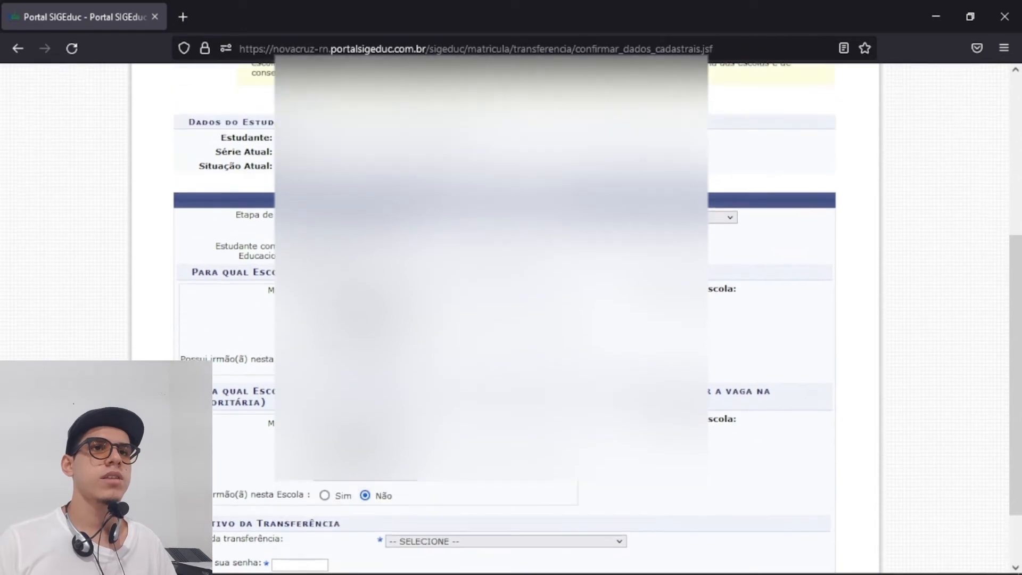
left_click(404, 219)
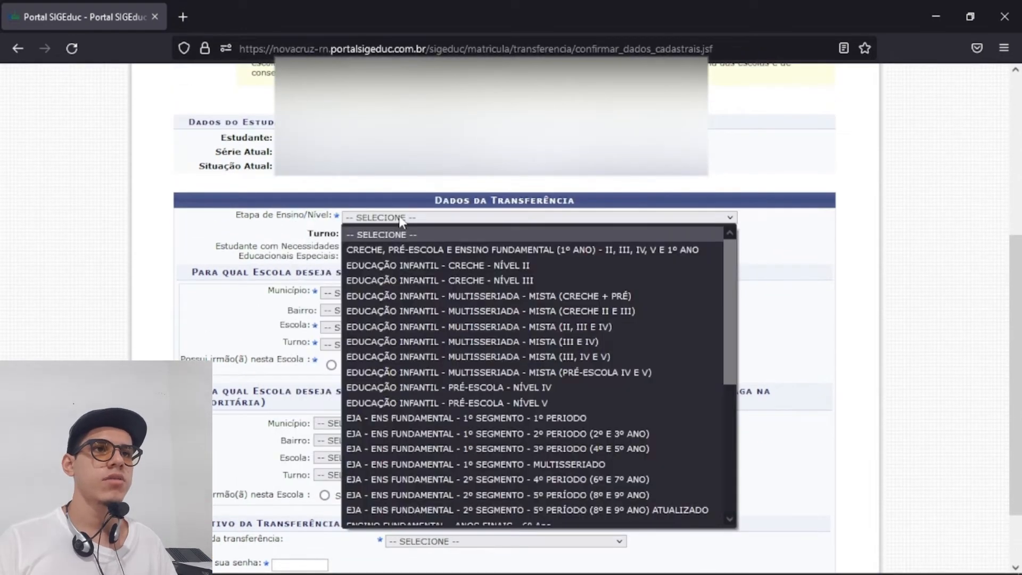
scroll(535, 352, "down", 5)
left_click_drag(727, 462, 727, 394)
scroll(511, 359, "up", 4)
left_click_drag(732, 276, 726, 380)
scroll(714, 235, "up", 5)
scroll(714, 286, "down", 1)
scroll(708, 340, "down", 3)
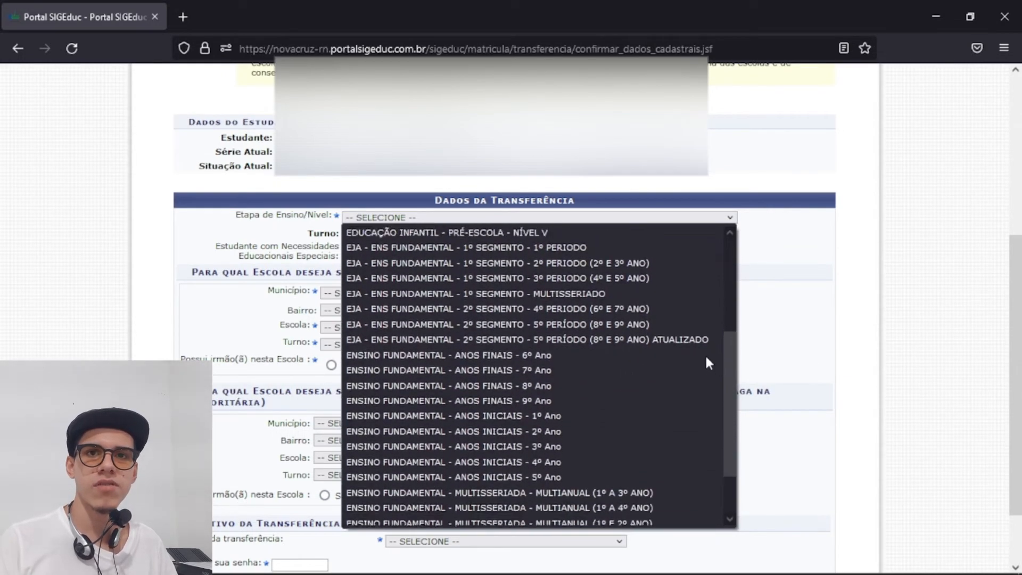
scroll(707, 351, "up", 1)
scroll(716, 308, "up", 2)
scroll(717, 266, "up", 1)
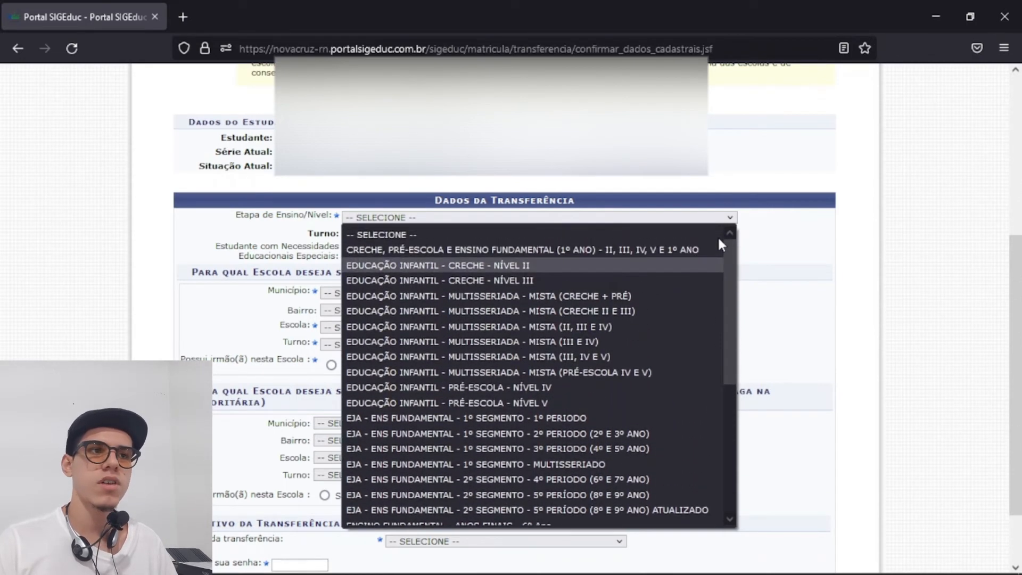
scroll(540, 367, "down", 5)
scroll(725, 394, "up", 2)
left_click_drag(723, 350, 755, 255)
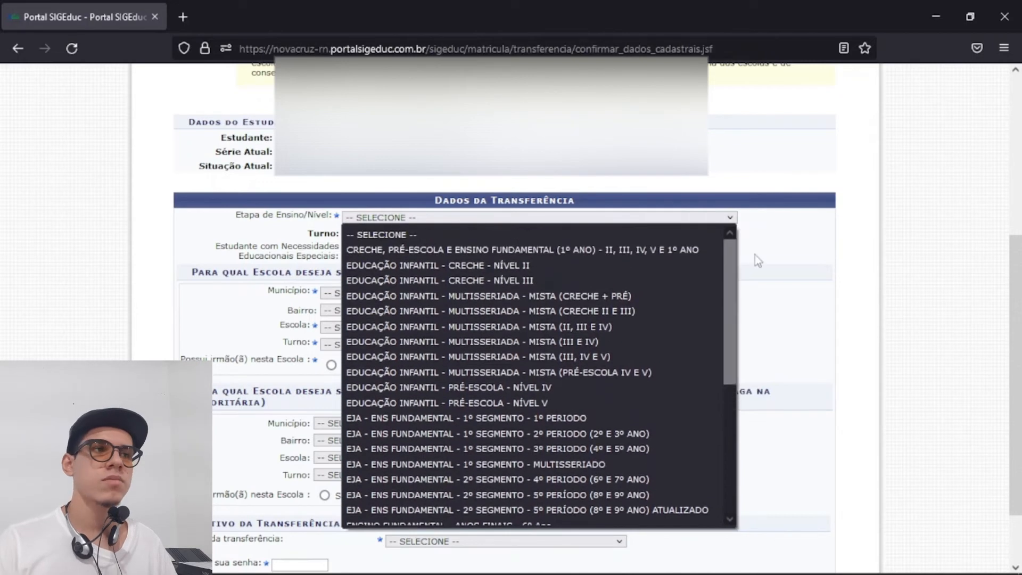
left_click(788, 238)
Set Etapa de Ensino/Nível to EDUCAÇÃO INFANTIL - CRECHE - NÍVEL II and the priority school's Município to NOVA CRUZ.
left_click(653, 218)
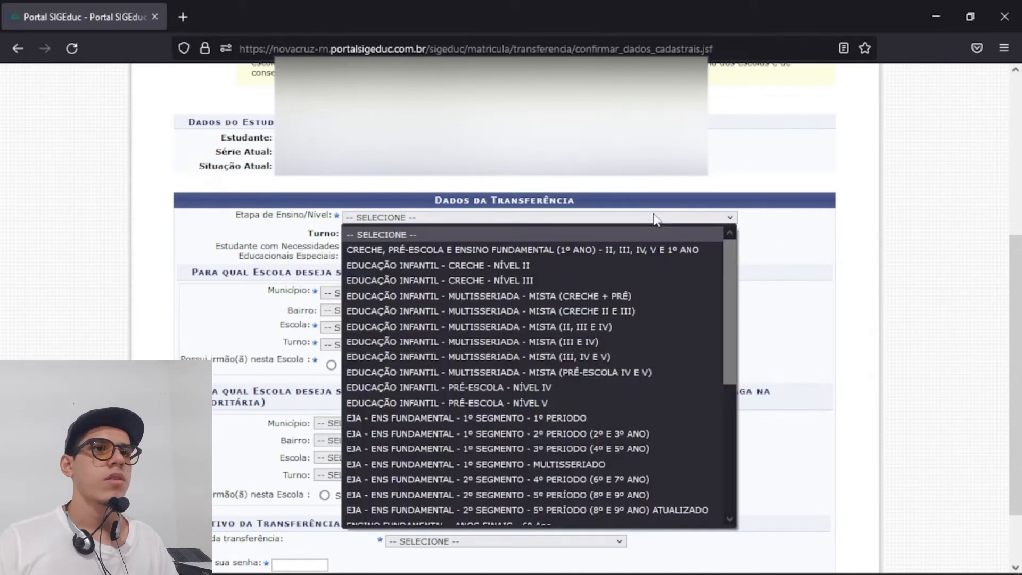
left_click(519, 264)
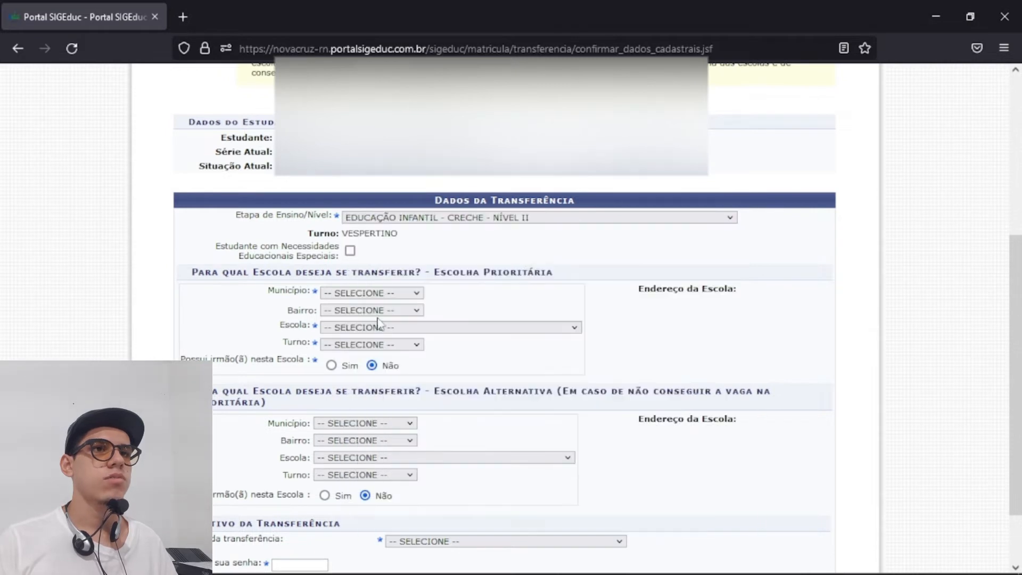
left_click(384, 294)
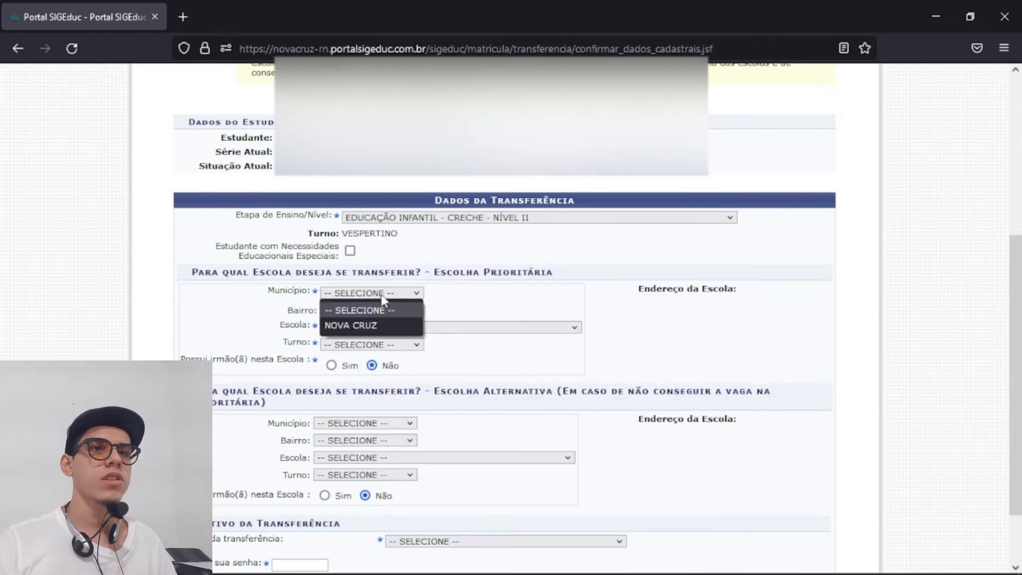
left_click(380, 326)
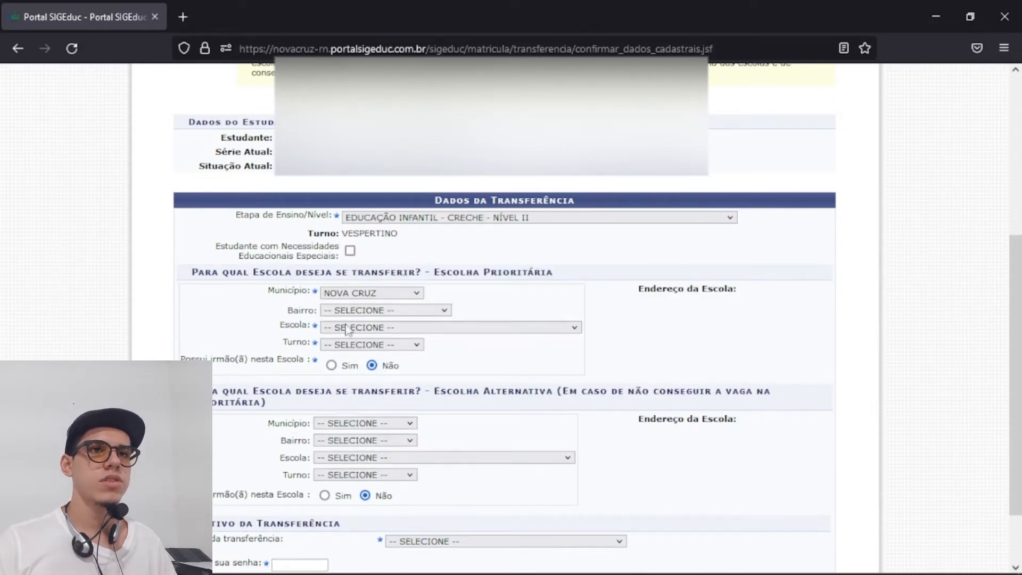
Select FREI FDAMIAO as the priority choice's Bairro and check which schools it offers.
left_click(397, 311)
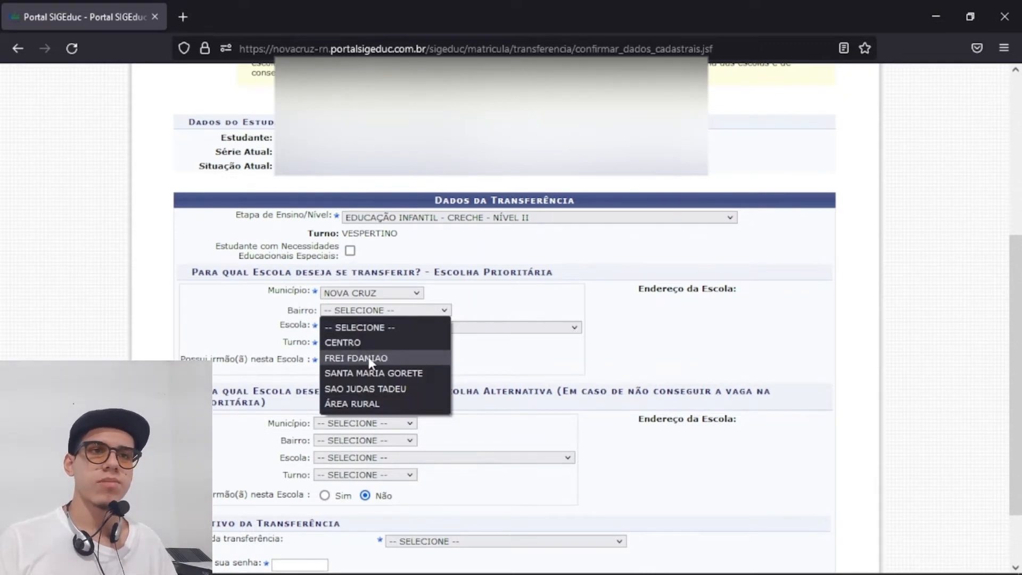
left_click(368, 358)
left_click(376, 328)
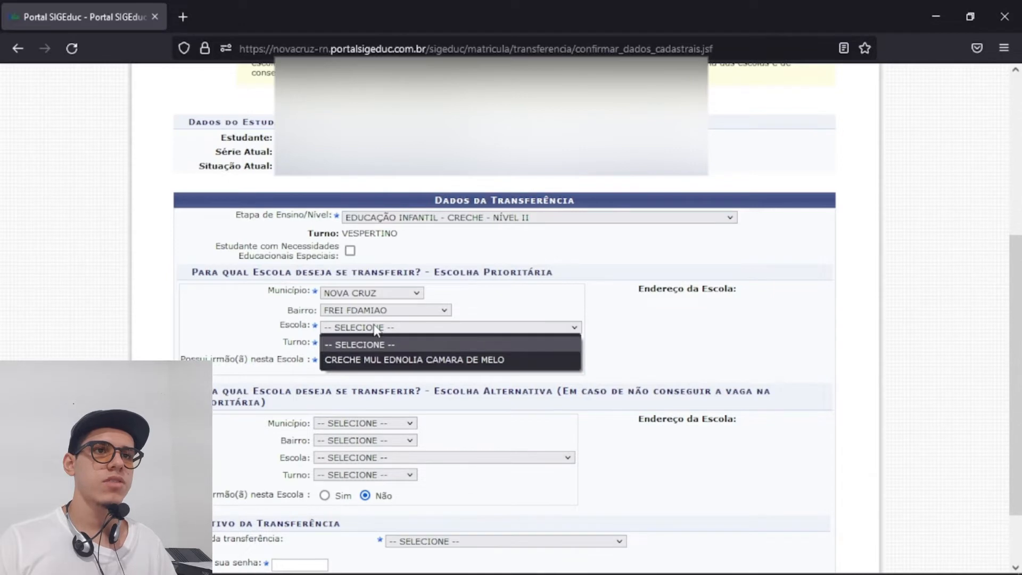
For the priority choice, select Bairro CENTRO, school CEN MUL DE EDUCACAO INFANTIL PROFª MARIA DO CARMO BEZERRA and Turno MATUTINO.
left_click(367, 310)
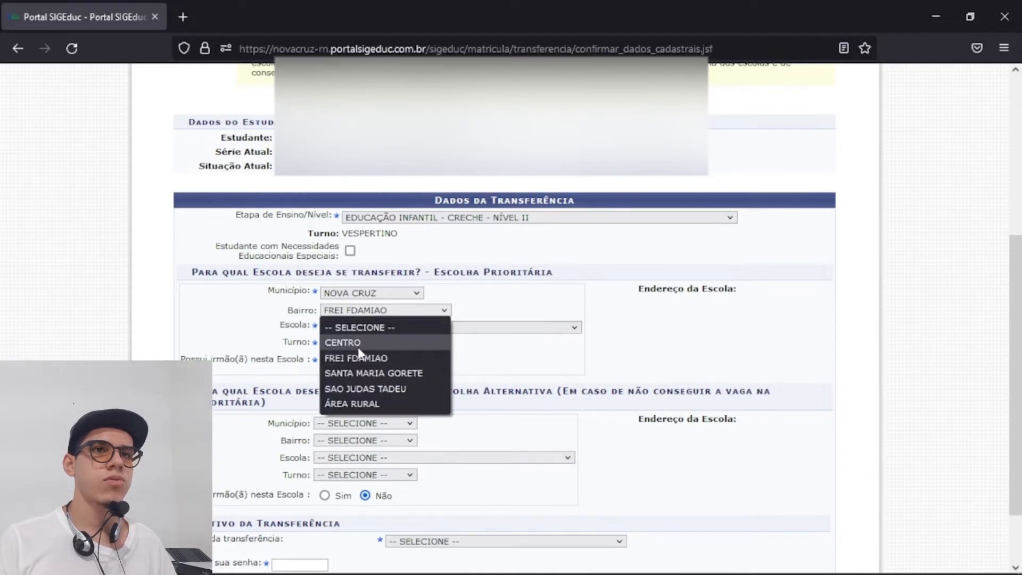
left_click(362, 343)
left_click(371, 328)
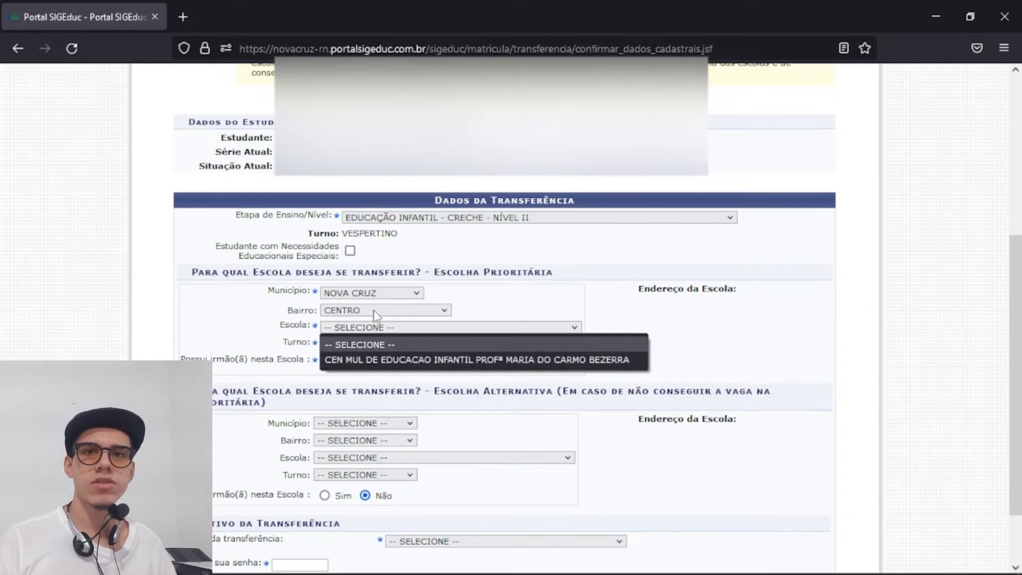
left_click(503, 301)
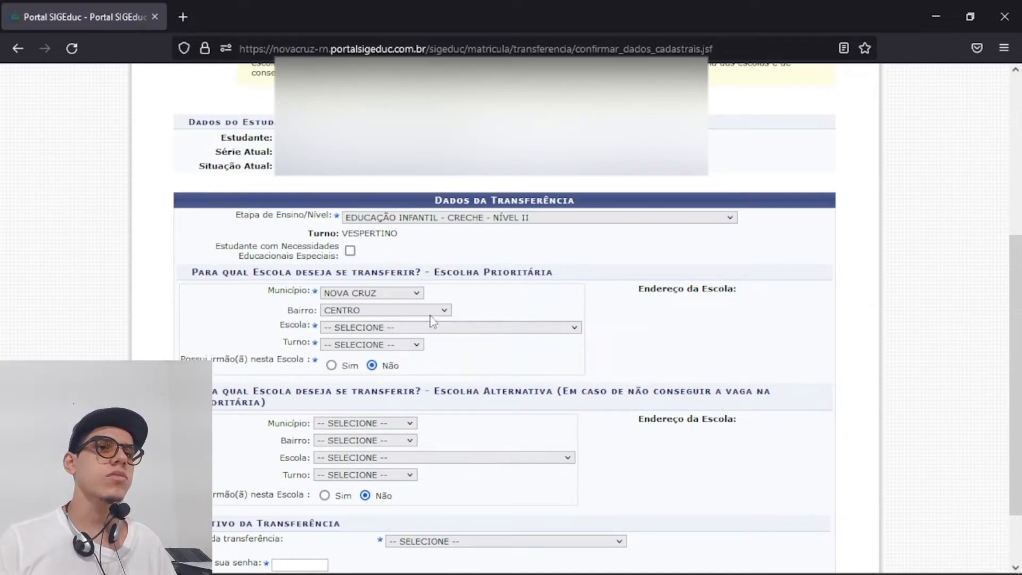
left_click(421, 325)
left_click(393, 360)
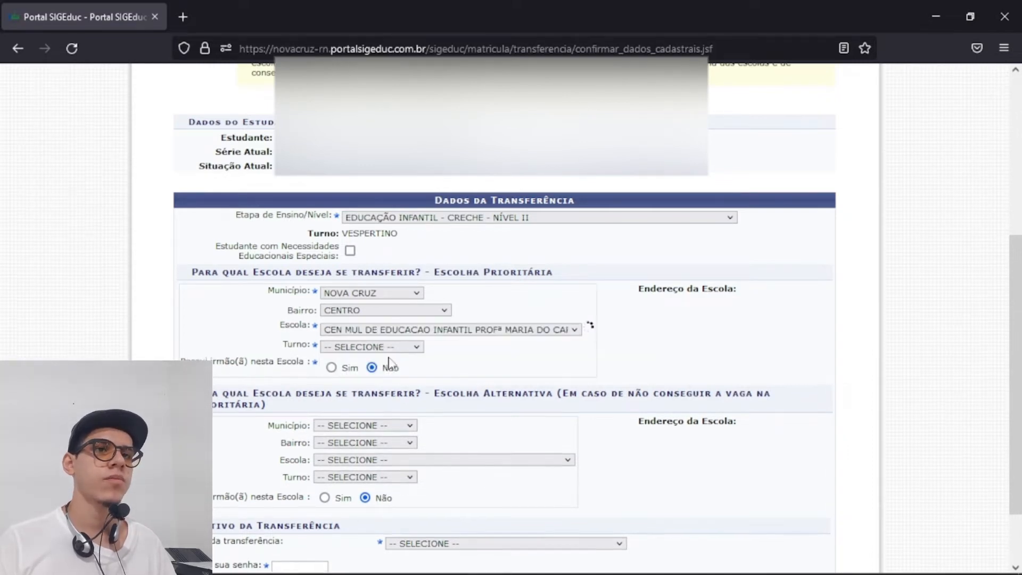
left_click(354, 344)
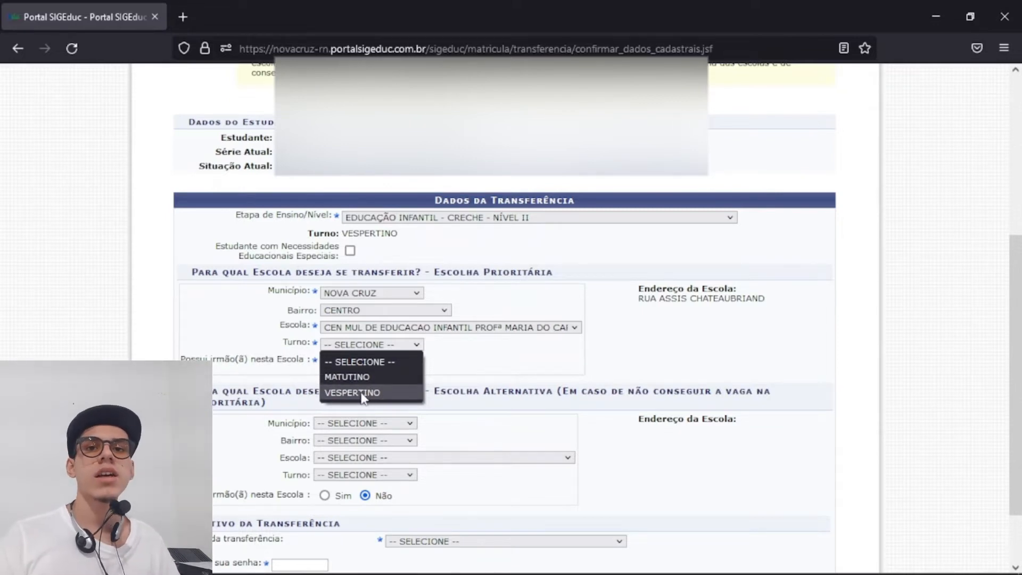
left_click(390, 375)
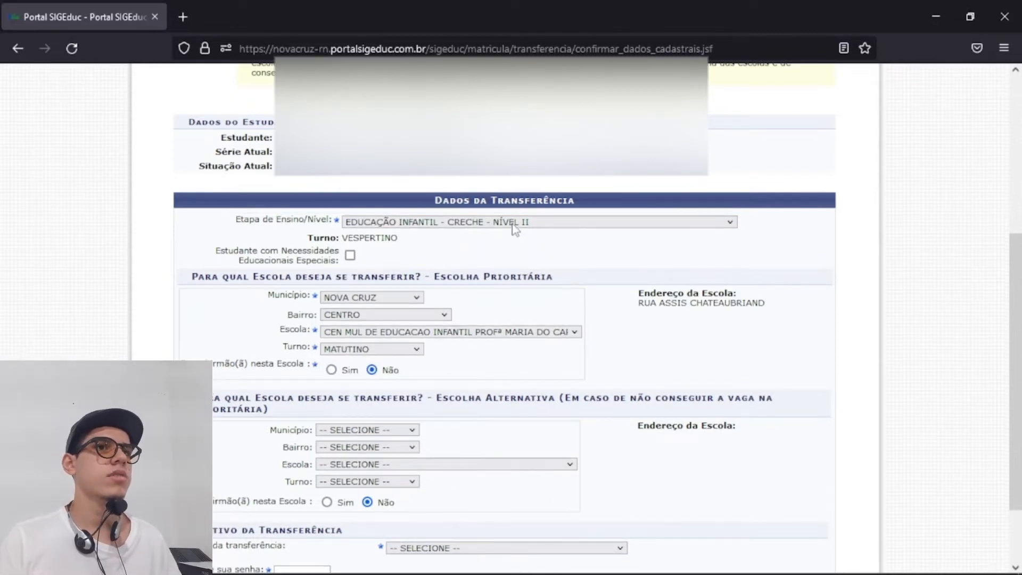
Check the chosen Etapa de Ensino/Nível, the available reasons for the transfer and the password field.
left_click(513, 227)
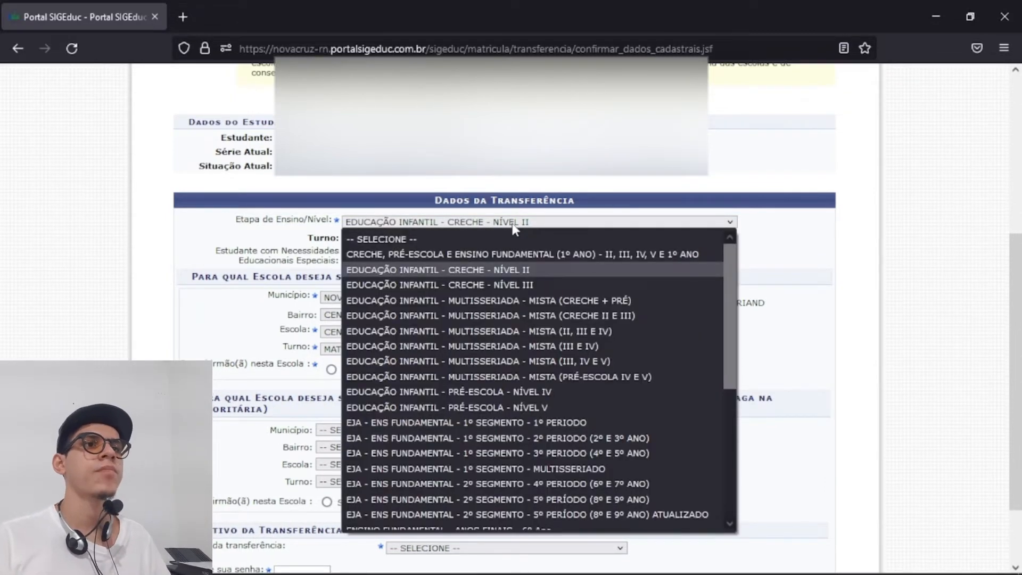
left_click(449, 266)
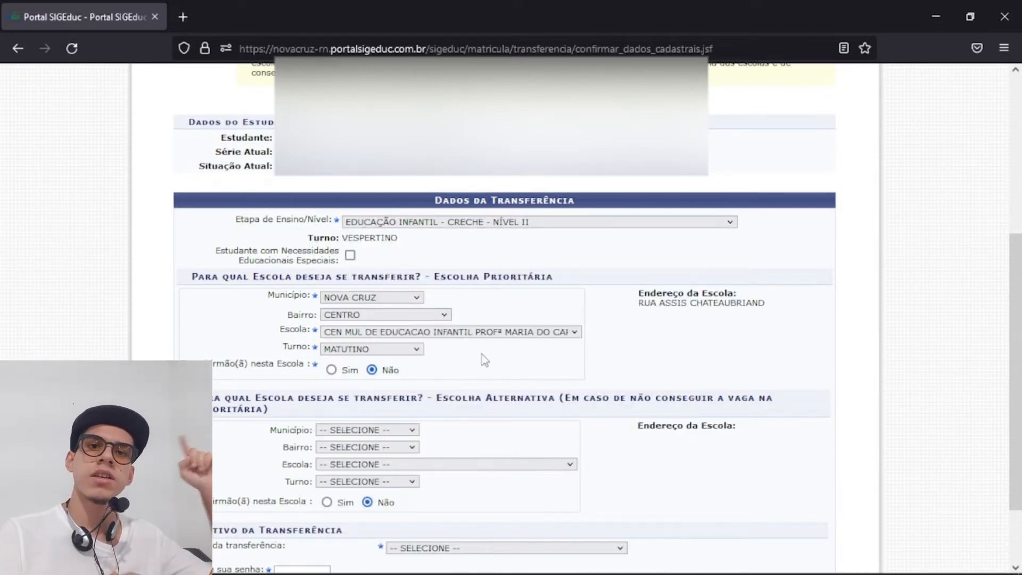
scroll(481, 354, "down", 2)
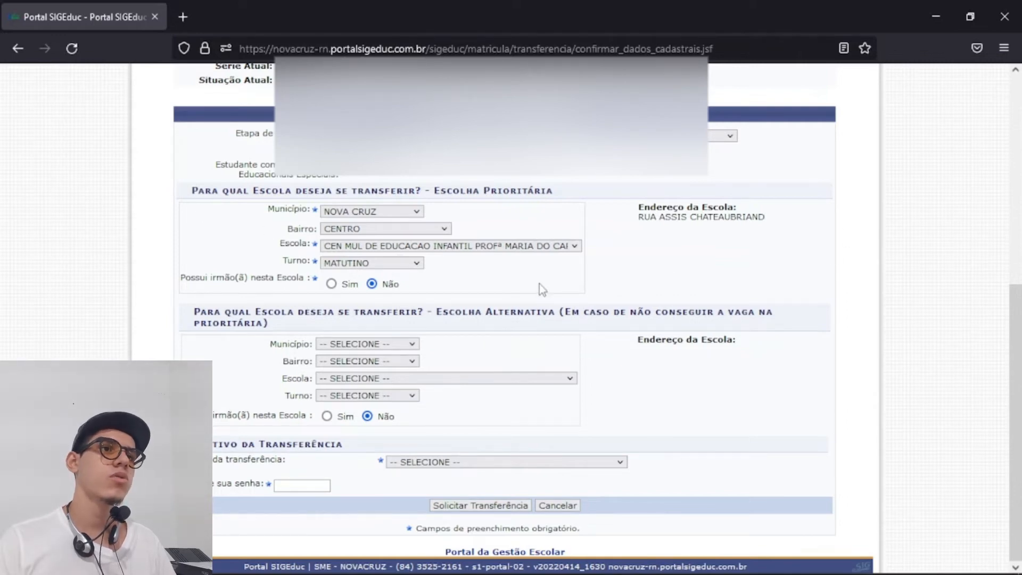
left_click(449, 463)
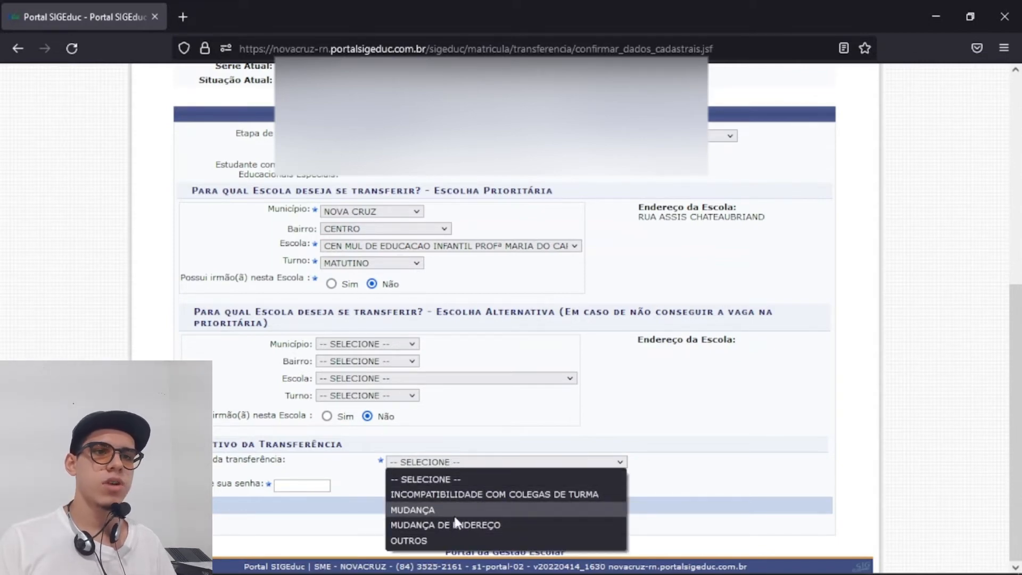
left_click(324, 514)
left_click(310, 486)
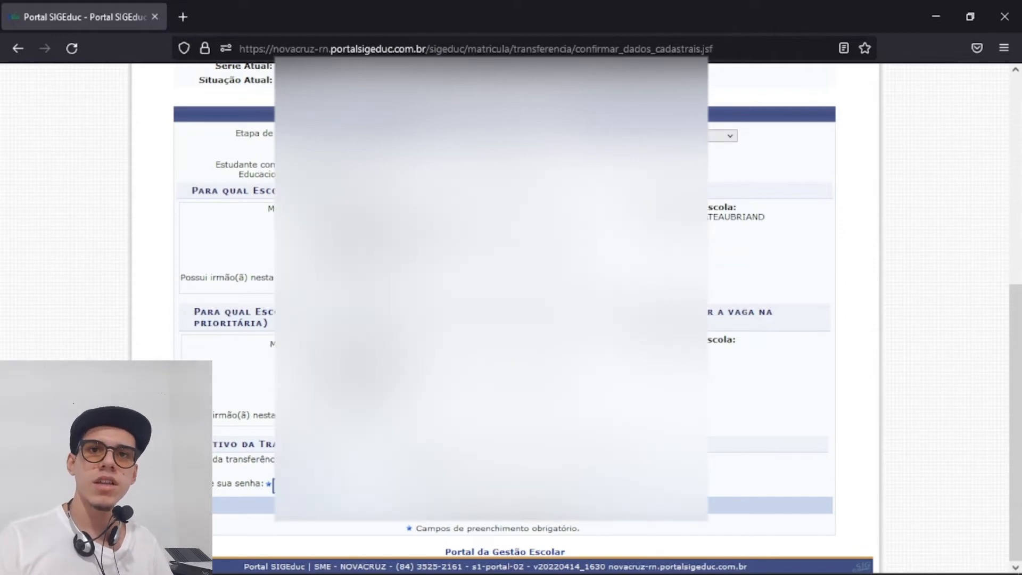
Return to the Portal da Gestão Escolar, open Efetivar Estudante and search the 2022 enrolment requests without further filters.
scroll(251, 174, "up", 7)
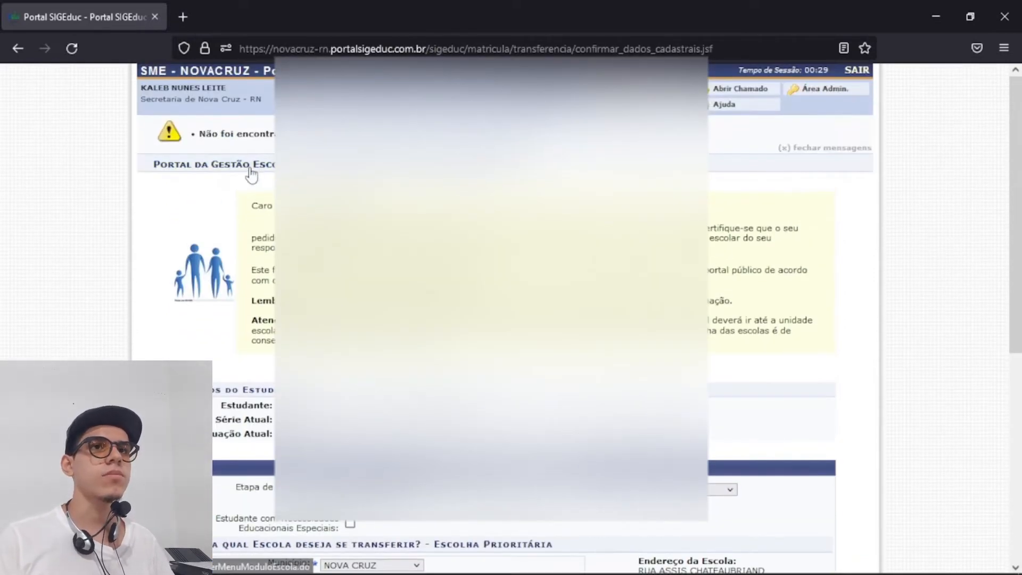
left_click(251, 173)
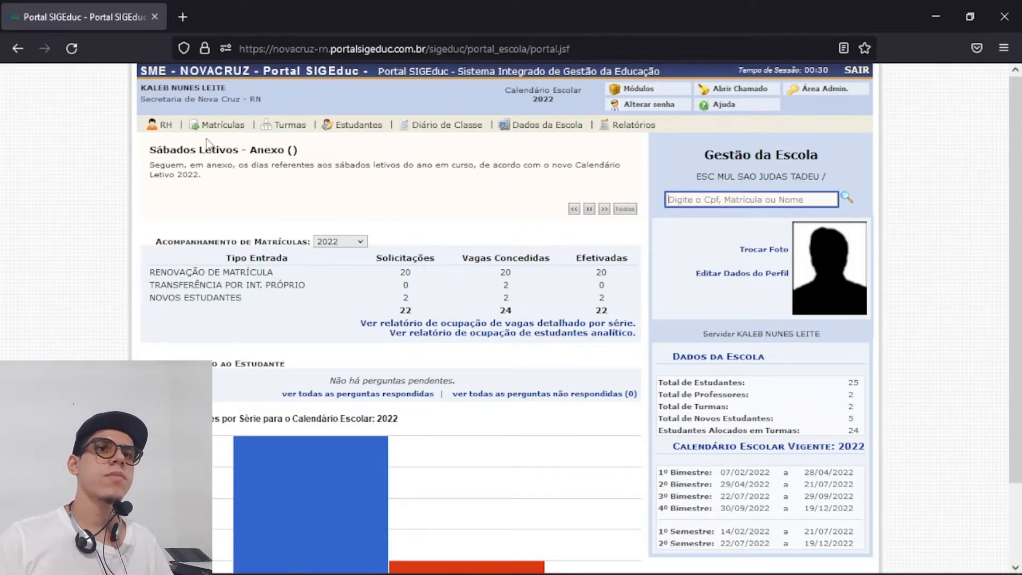
mouse_move(223, 129)
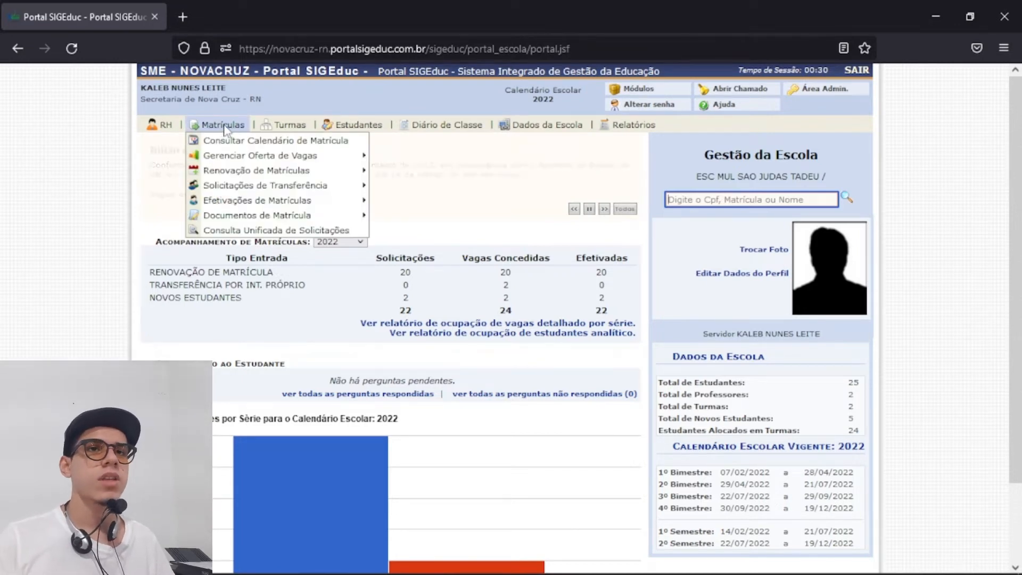
mouse_move(280, 205)
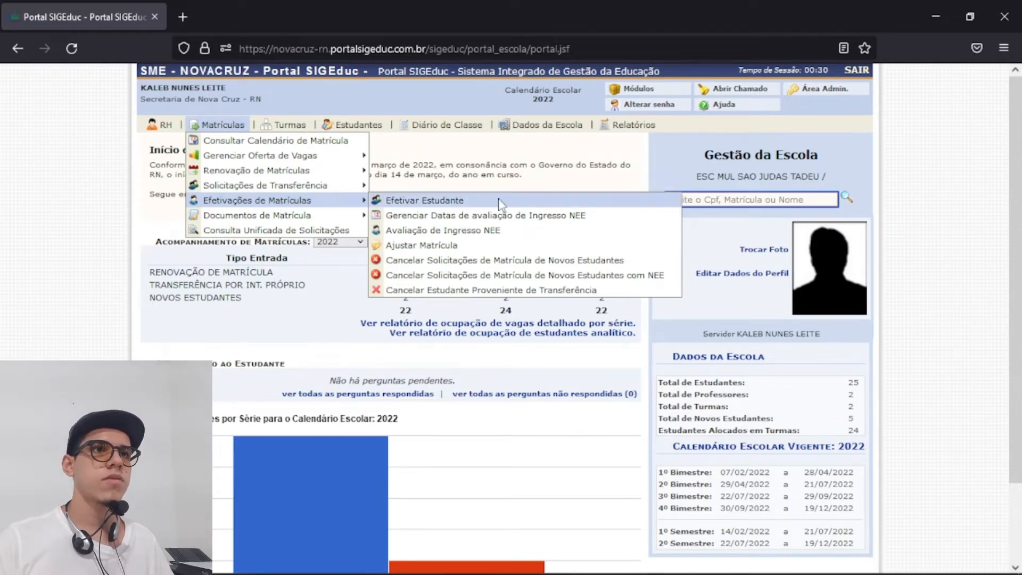
left_click(525, 201)
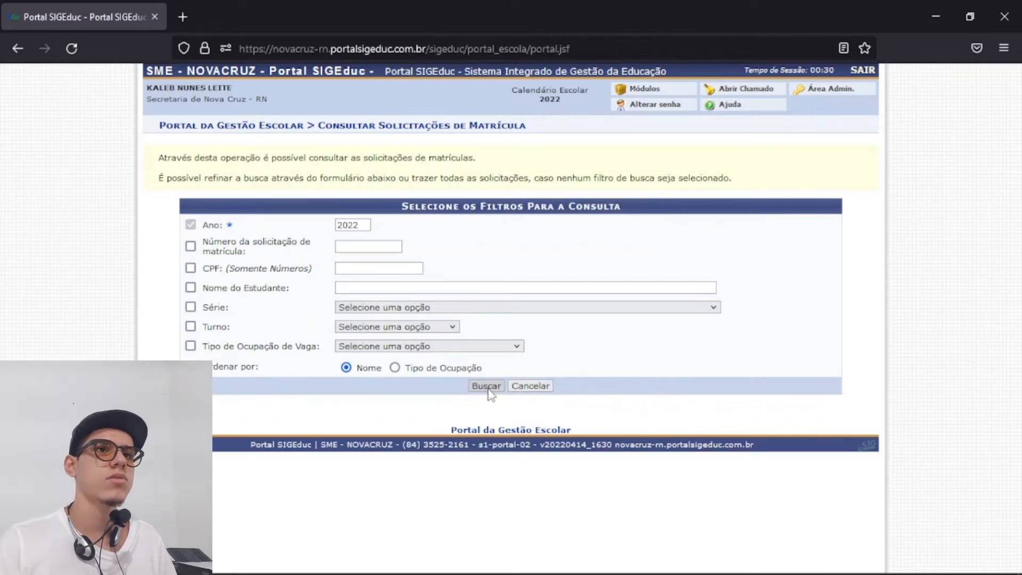
left_click(487, 387)
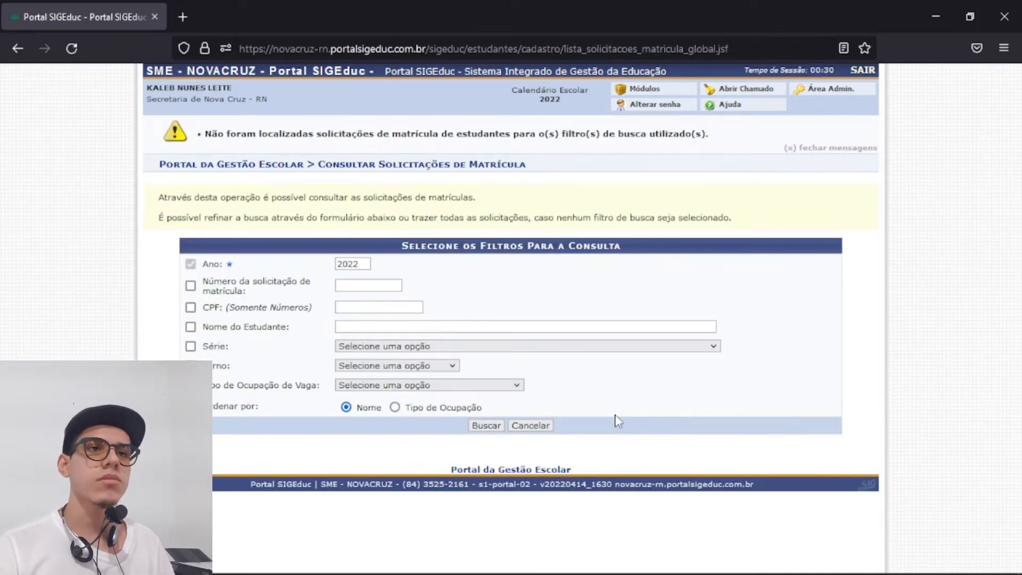
Examine the Ano and Série filters of the enrolment request search.
double_click(347, 265)
left_click(737, 398)
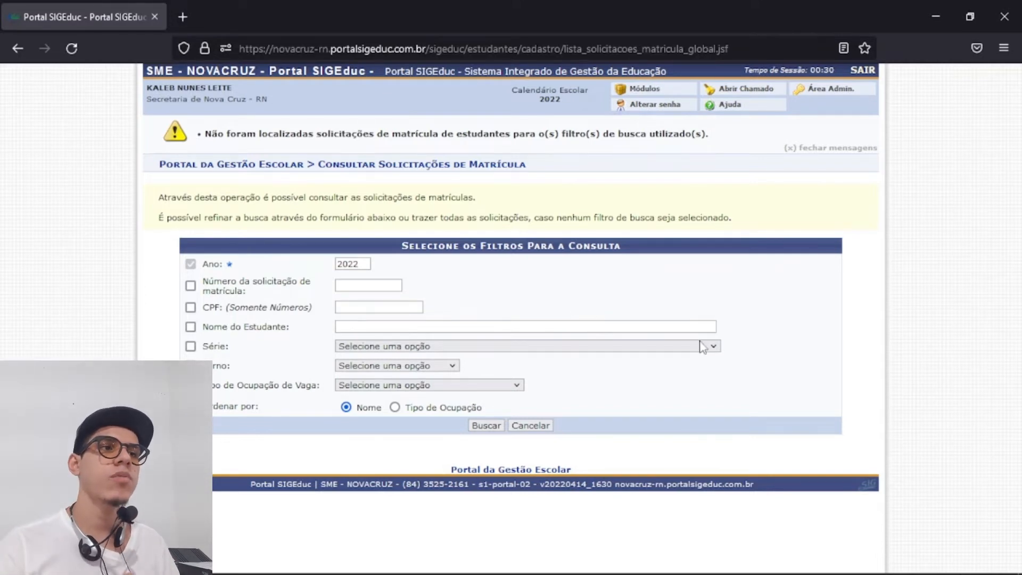
left_click(713, 347)
left_click(713, 347)
left_click(191, 346)
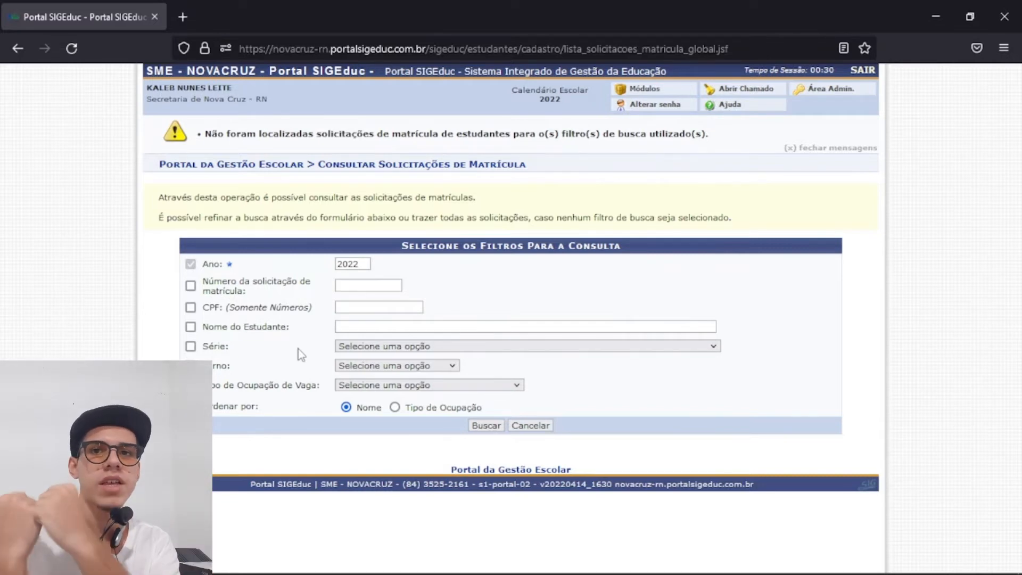
Go back to the Portal da Gestão Escolar and view Consultar Solicitações de Transferência and the other transfer request options.
left_click(248, 171)
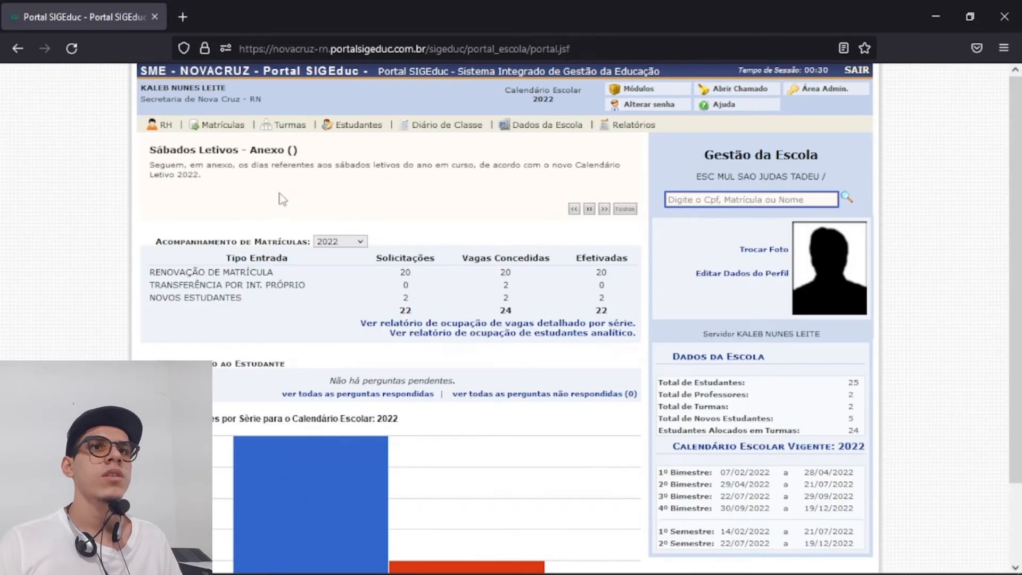
mouse_move(231, 132)
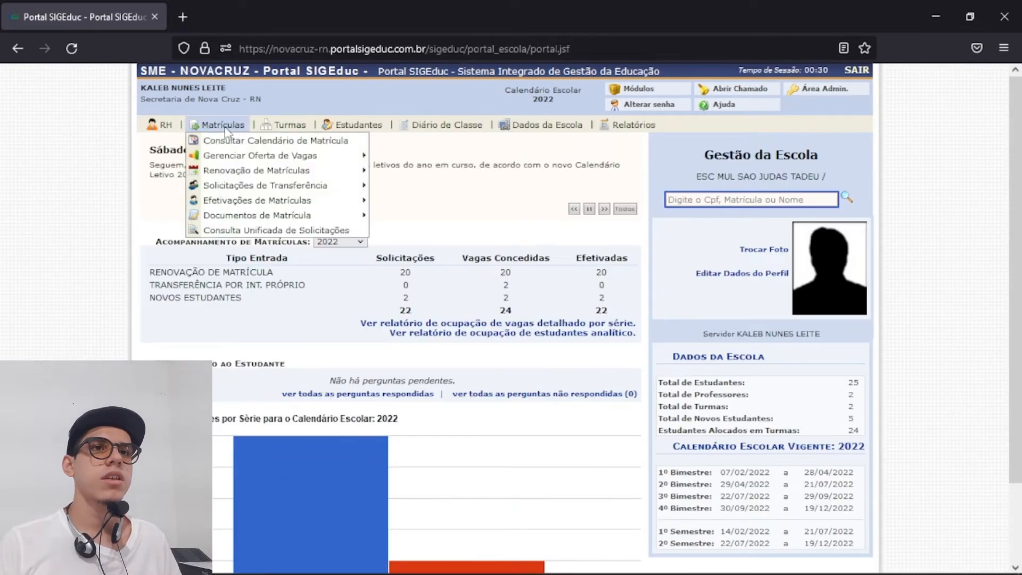
mouse_move(310, 188)
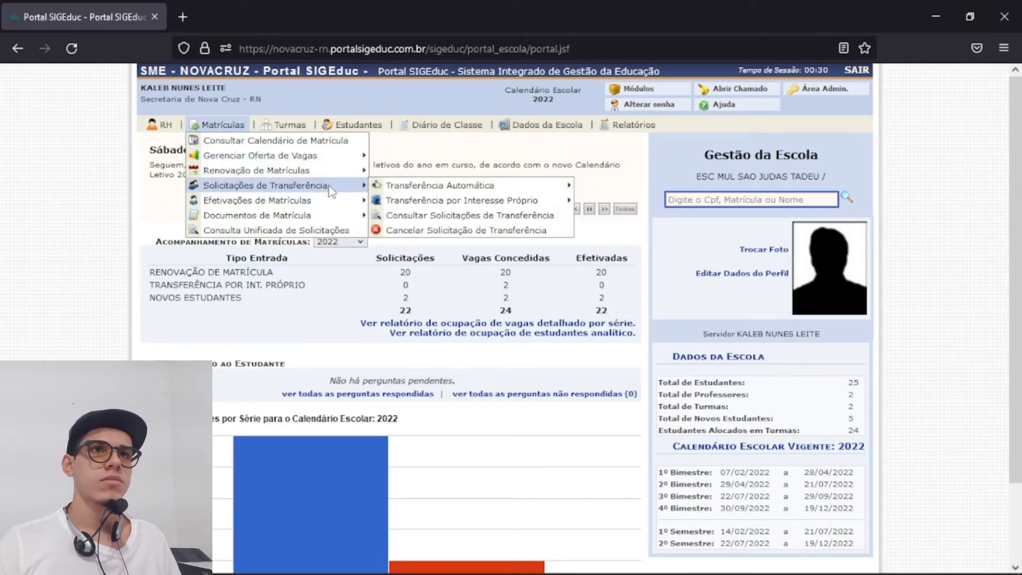
left_click(534, 215)
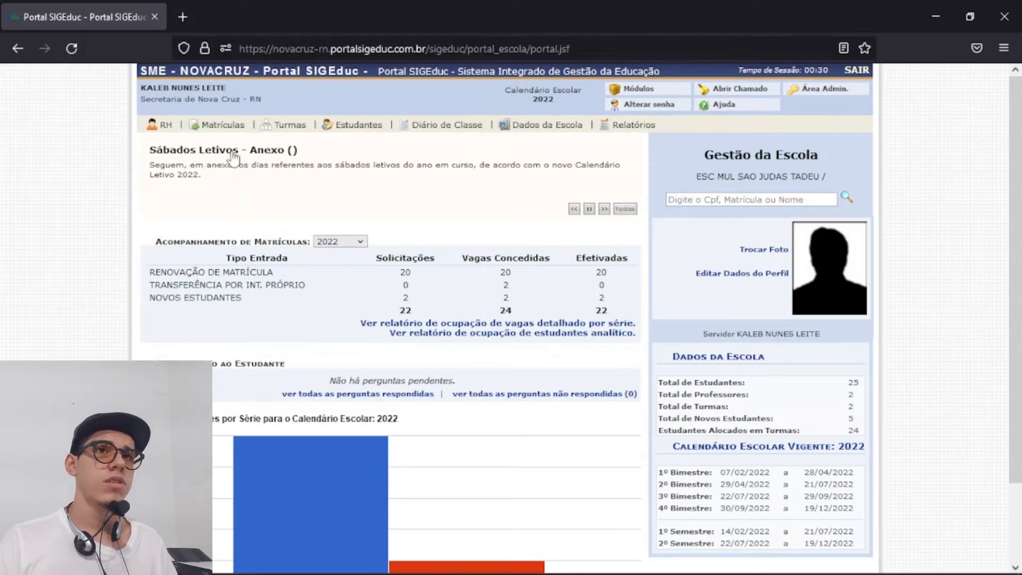
mouse_move(273, 187)
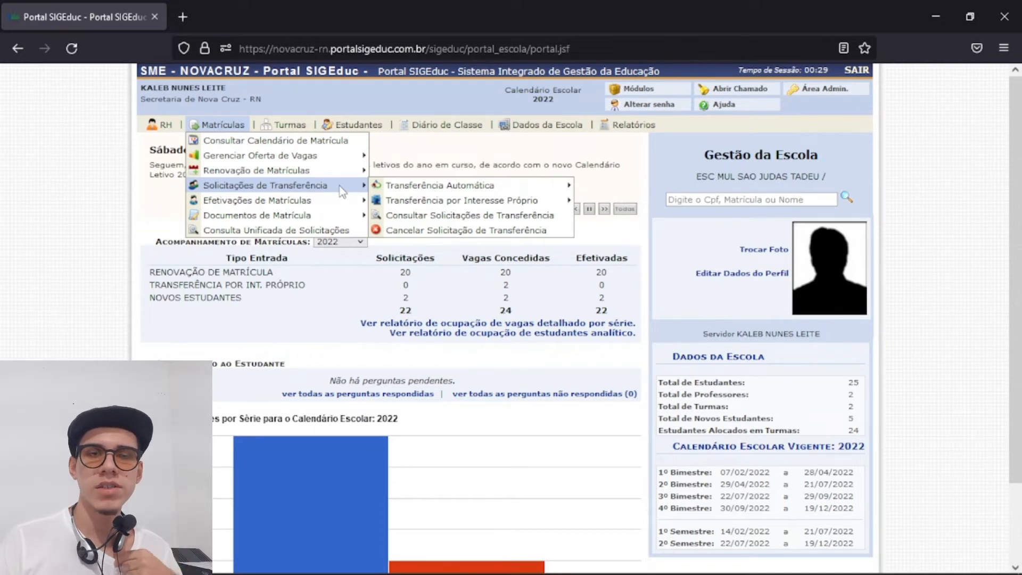
View the Transferência por Interesse Próprio options and the Transferência entre Escolas no Ano Letivo Atual options under Alterações no Vínculo.
mouse_move(495, 205)
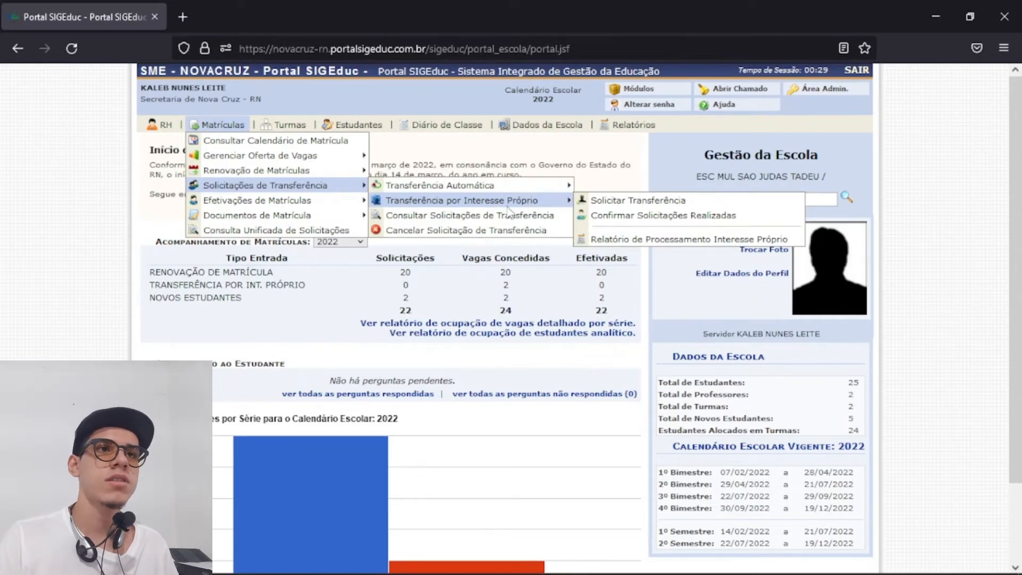
mouse_move(365, 131)
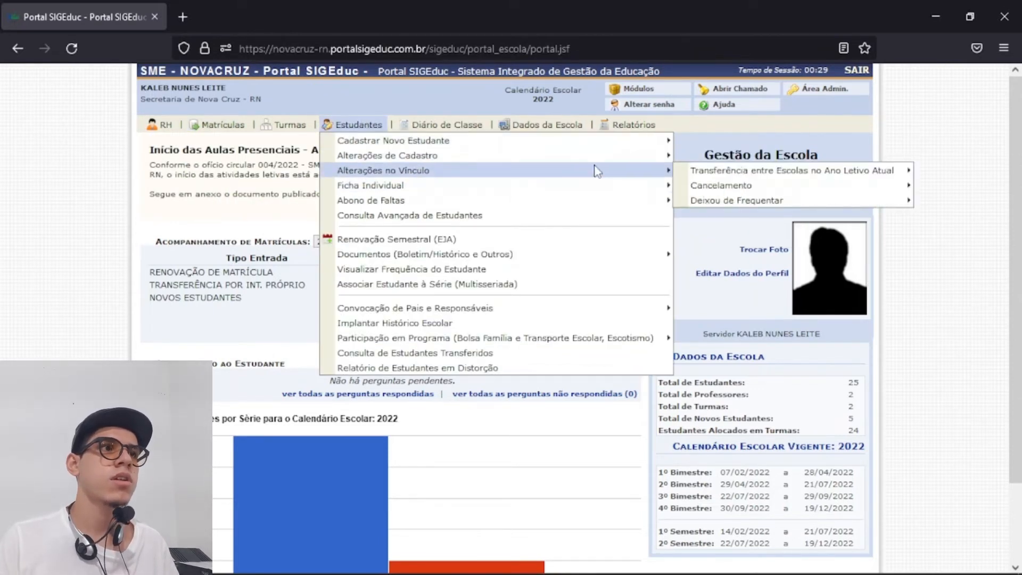
mouse_move(598, 173)
mouse_move(731, 174)
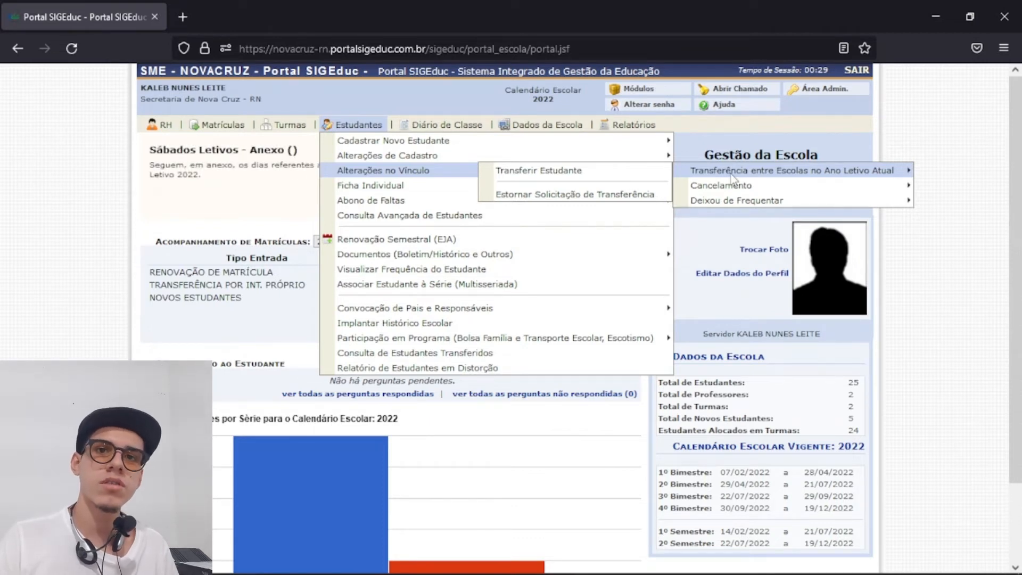
mouse_move(304, 186)
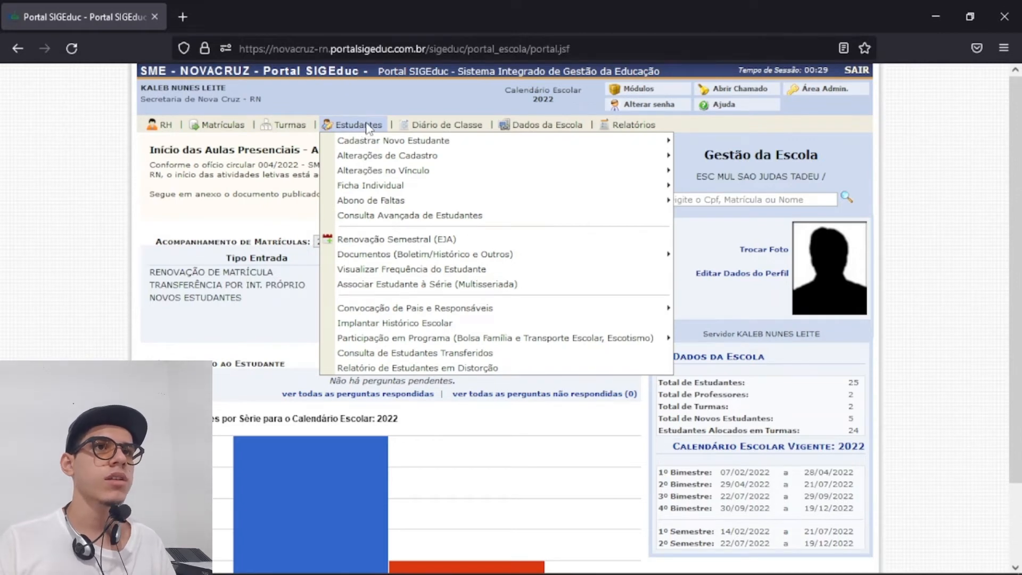
Open Atualizar Observações Estudante and search the 2022 students with "%%%%" as the student name.
mouse_move(471, 172)
mouse_move(565, 156)
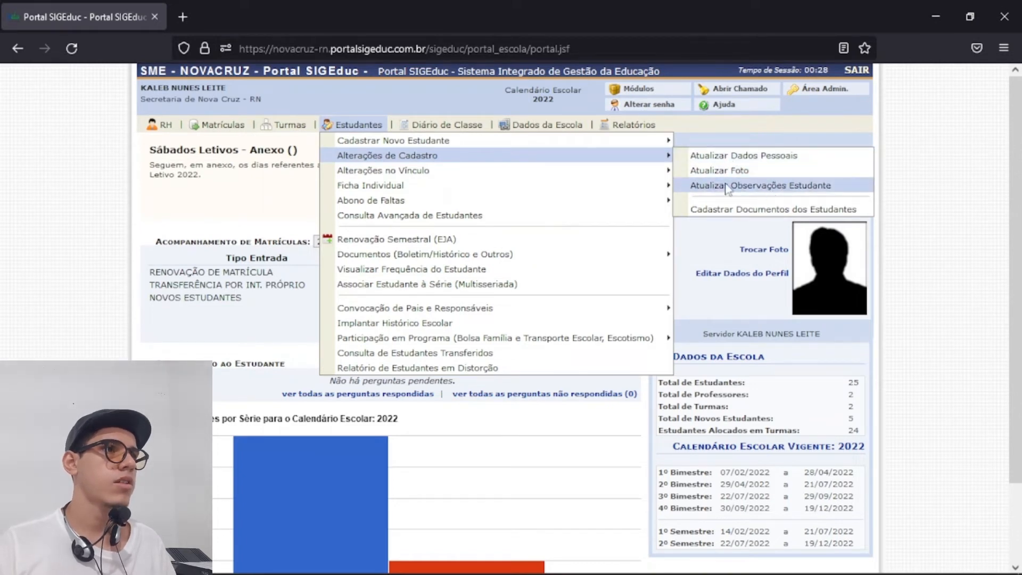
left_click(791, 187)
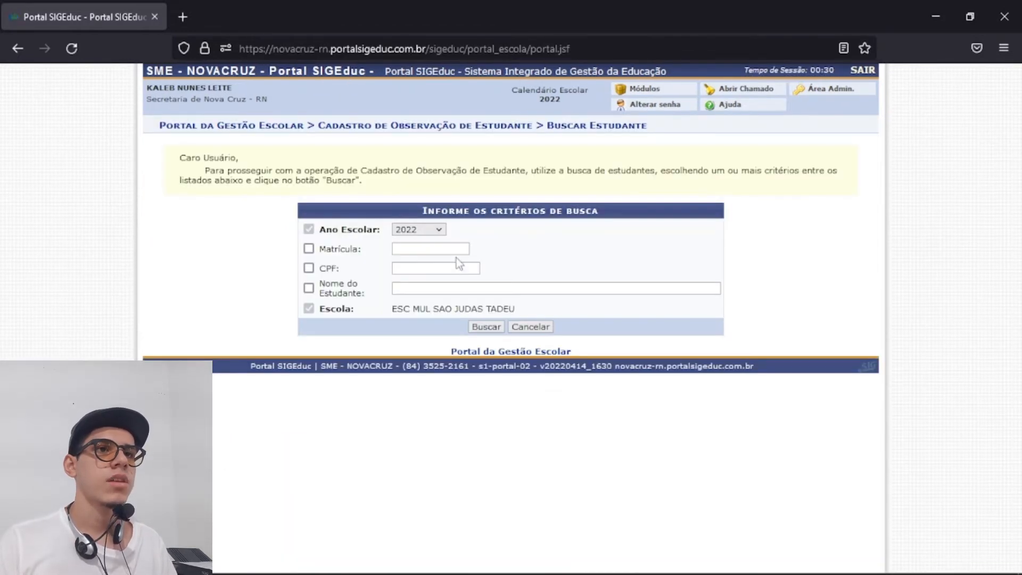
left_click(452, 289)
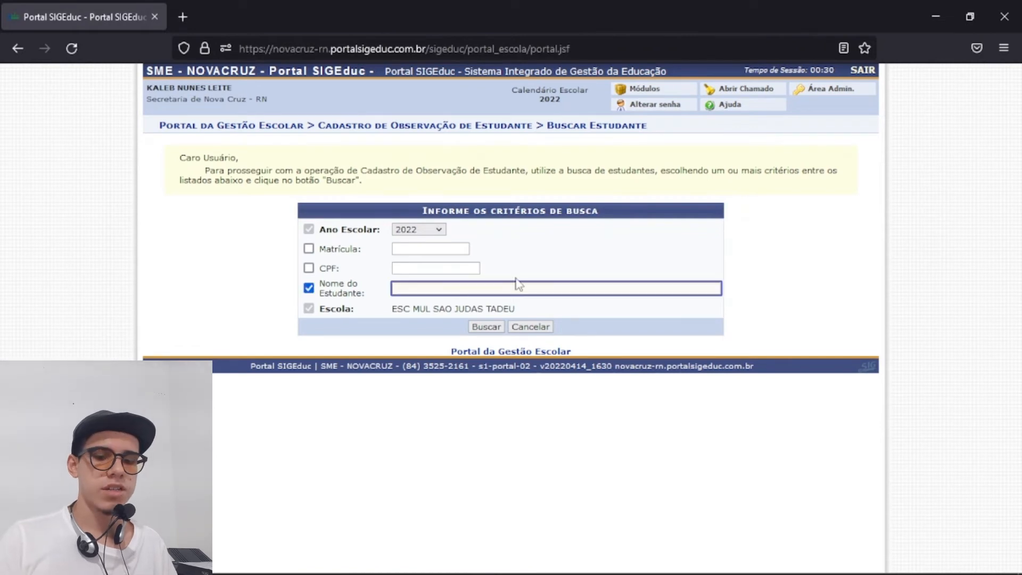
type("%%%%")
key("Escape")
left_click(492, 330)
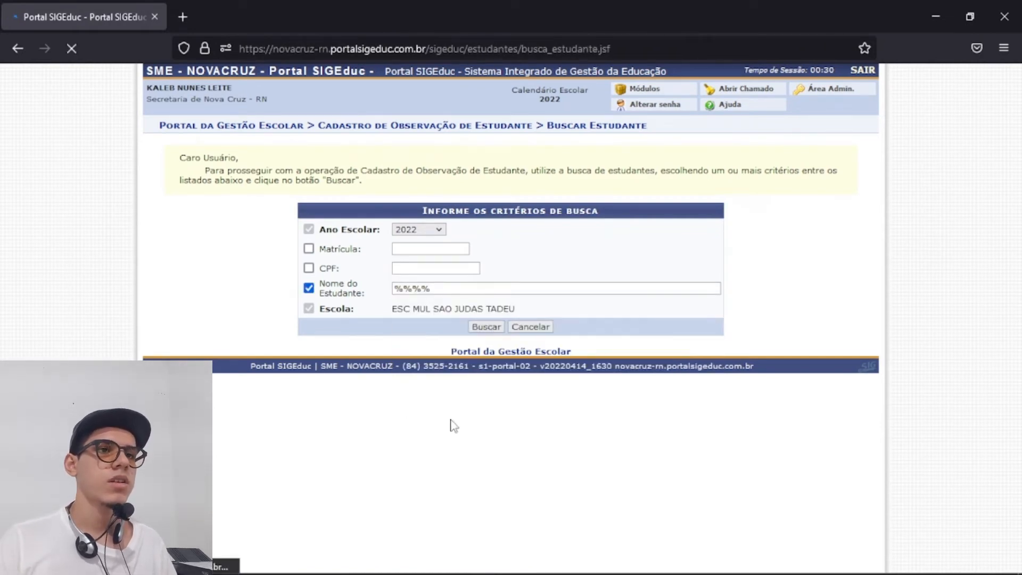
Look through the found students and open the first one's Observação field.
scroll(451, 423, "down", 10)
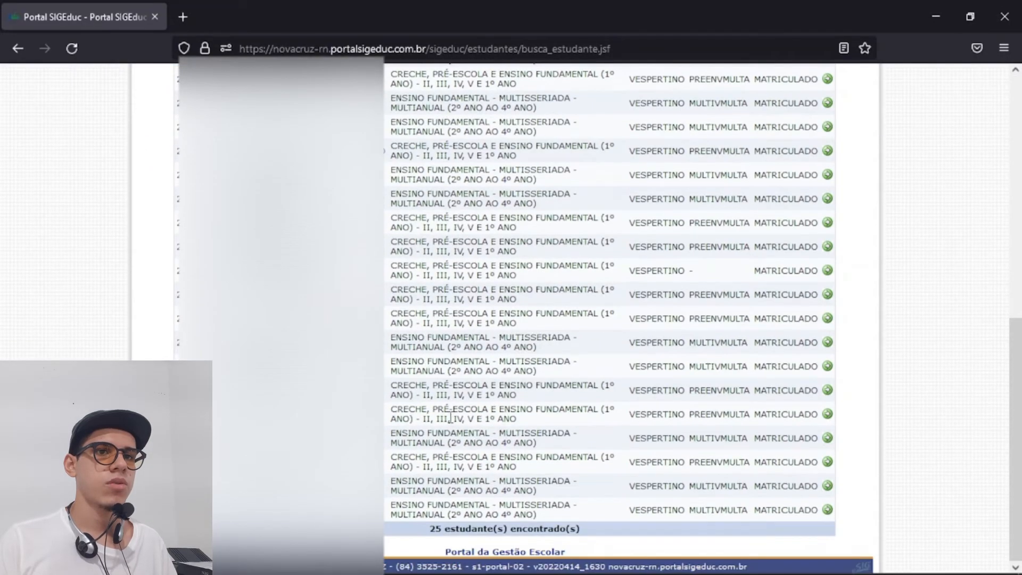
scroll(451, 418, "up", 10)
scroll(585, 426, "down", 2)
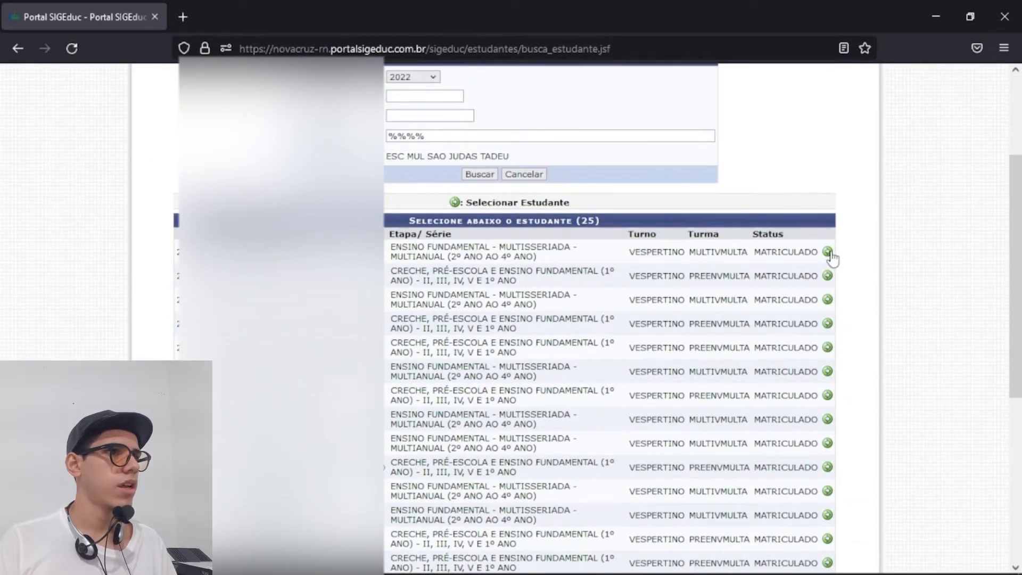
scroll(832, 258, "up", 2)
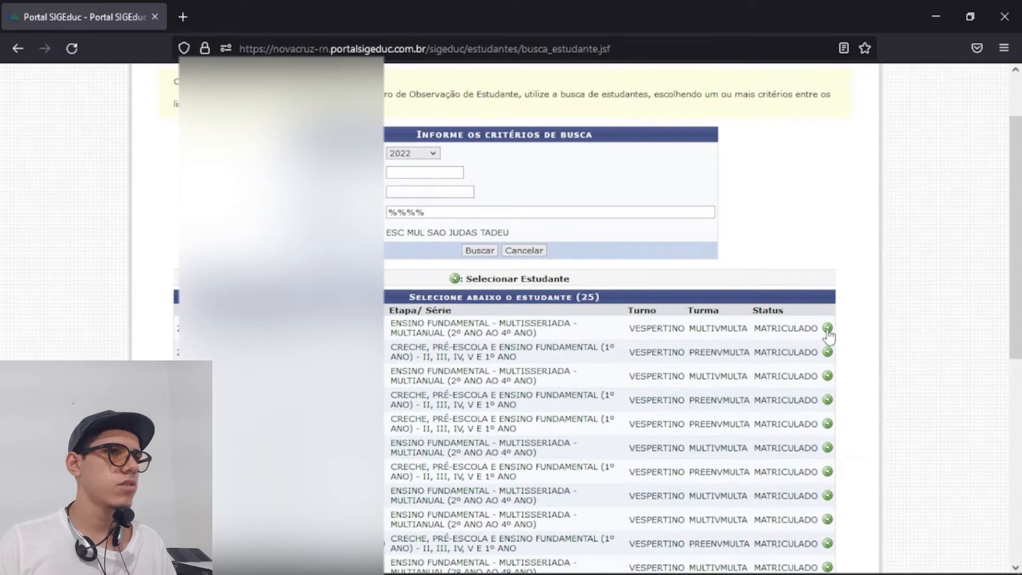
left_click(828, 331)
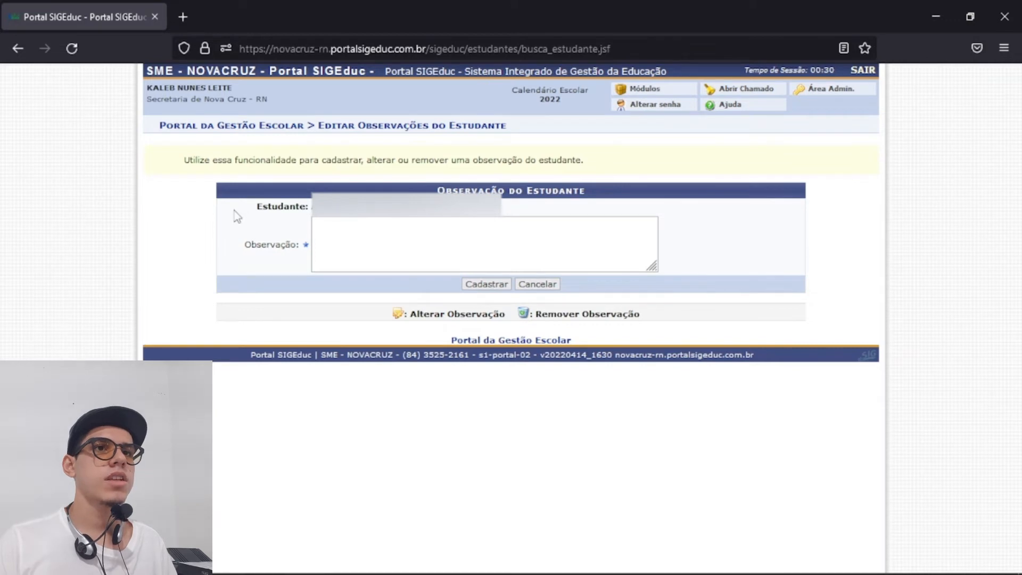
left_click(337, 246)
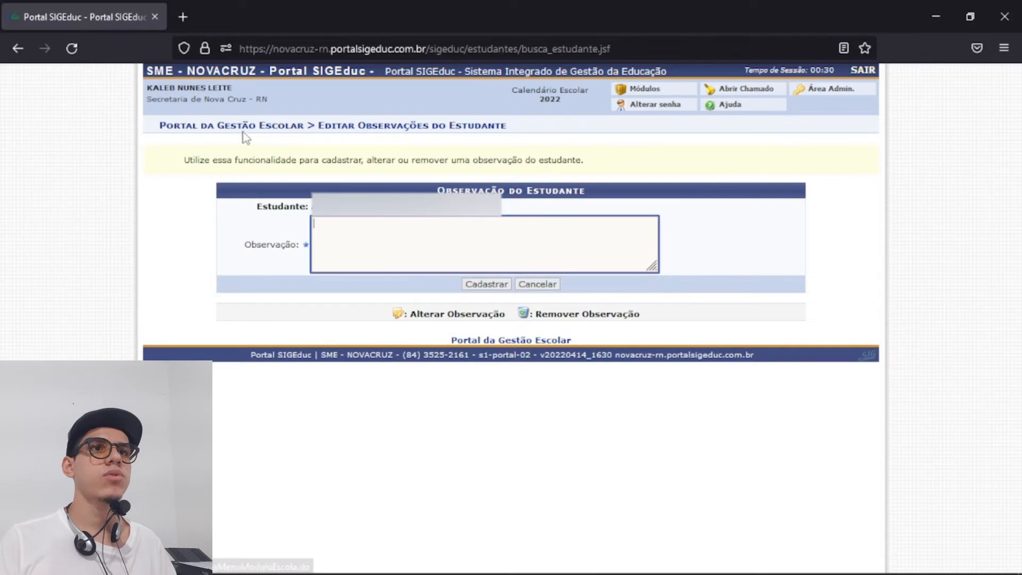
Go back to the student search, set Ano Escolar to 2021 and search again.
left_click(16, 48)
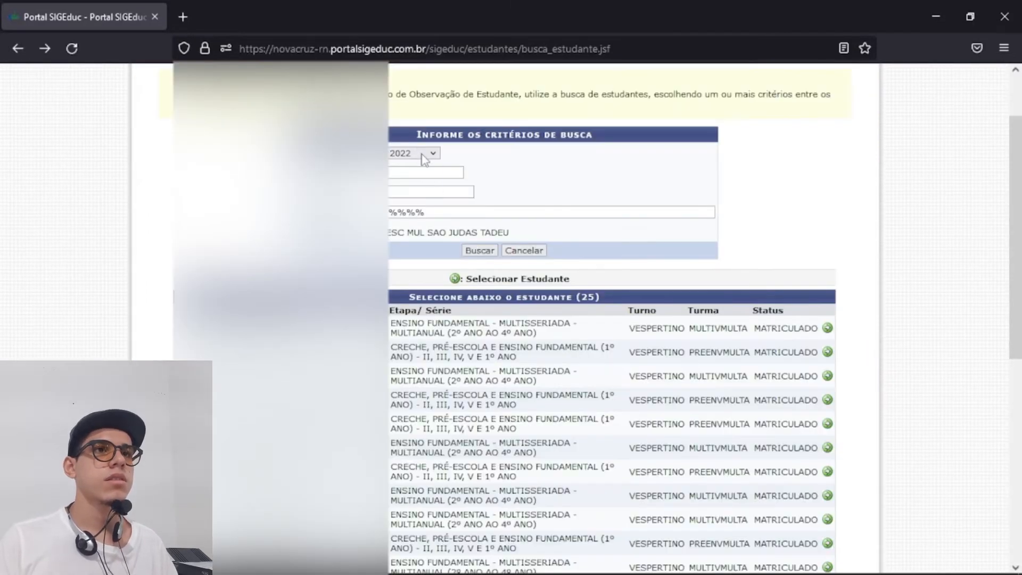
left_click(423, 159)
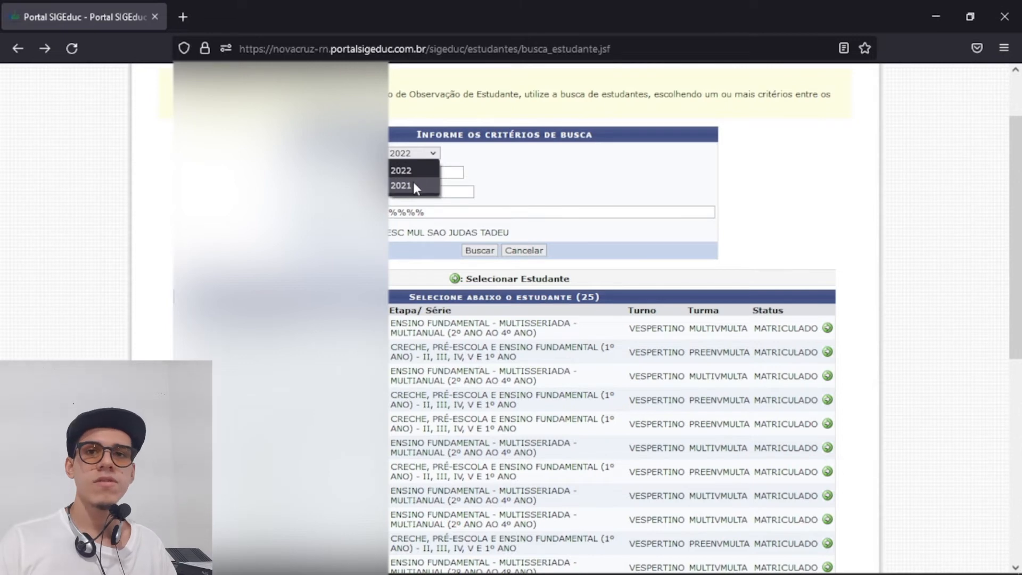
scroll(534, 157, "up", 3)
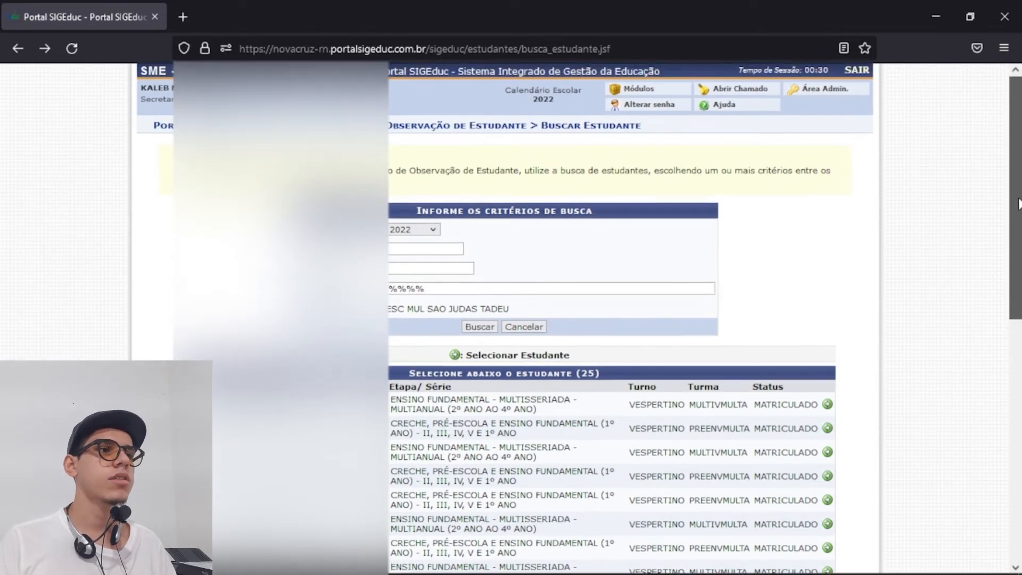
scroll(1018, 205, "down", 1)
left_click(421, 218)
left_click(408, 251)
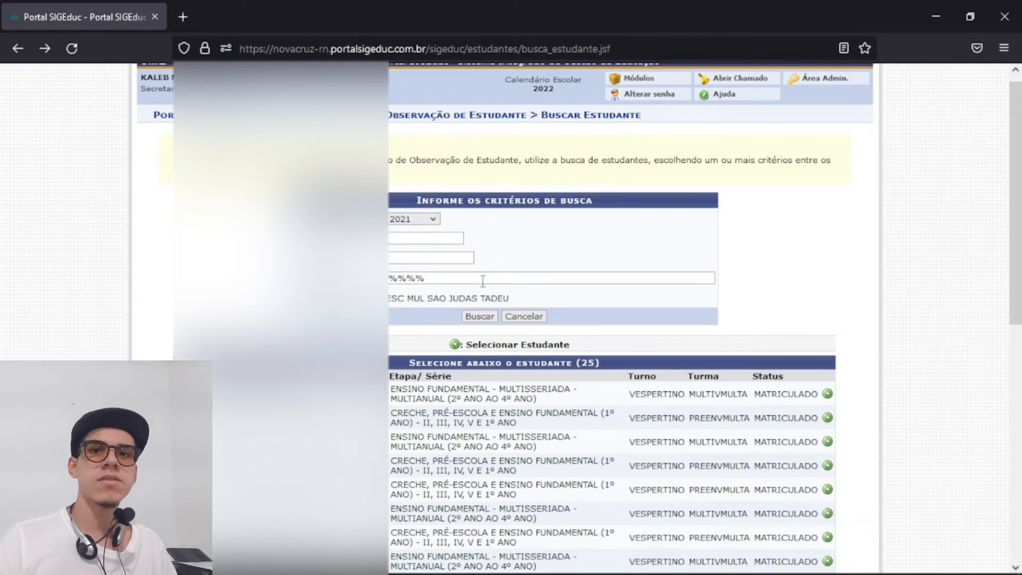
left_click(479, 317)
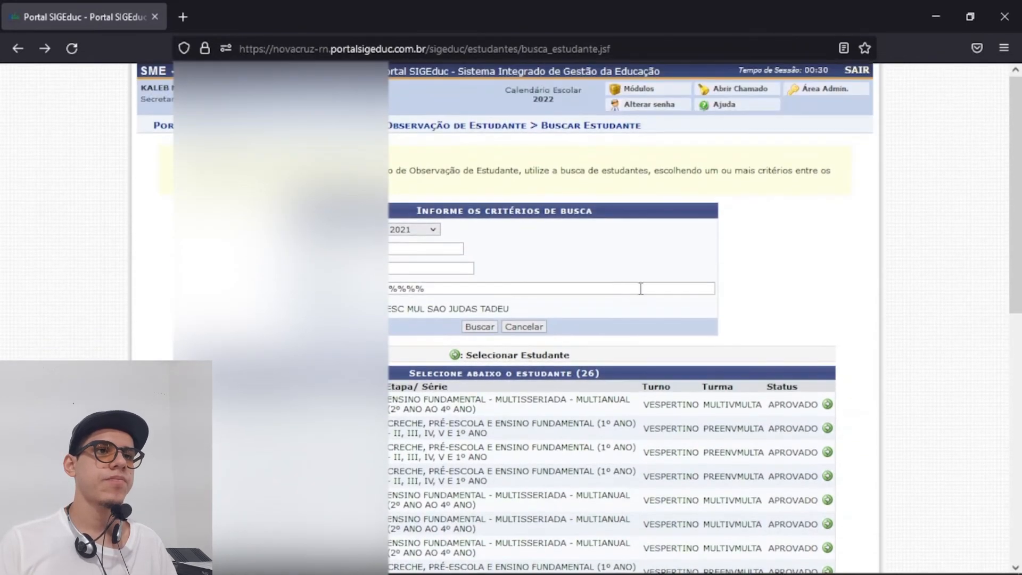
Open the first 2021 student's observation form and enter "estudante nestes" as the Observação.
left_click(827, 404)
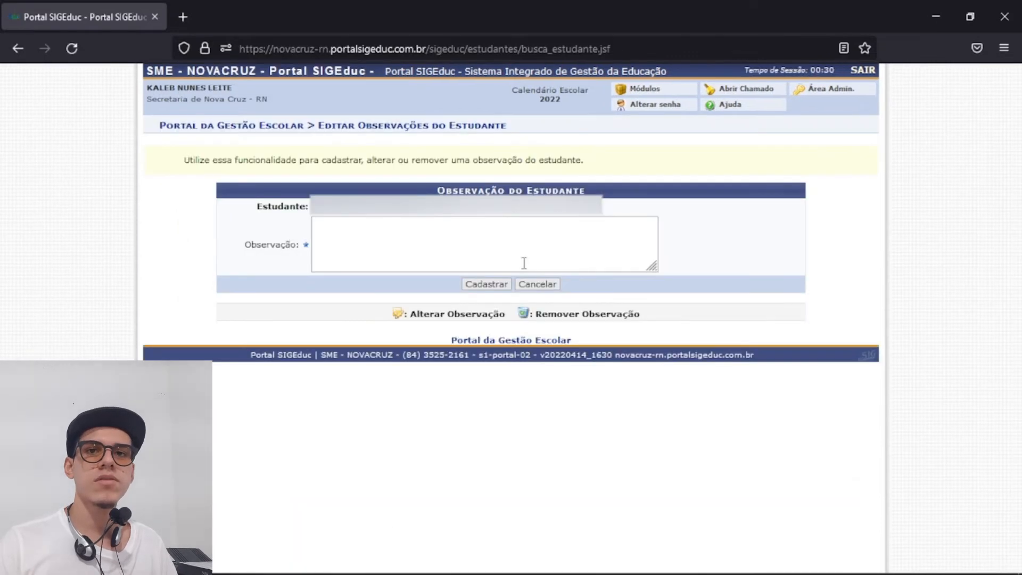
left_click(377, 231)
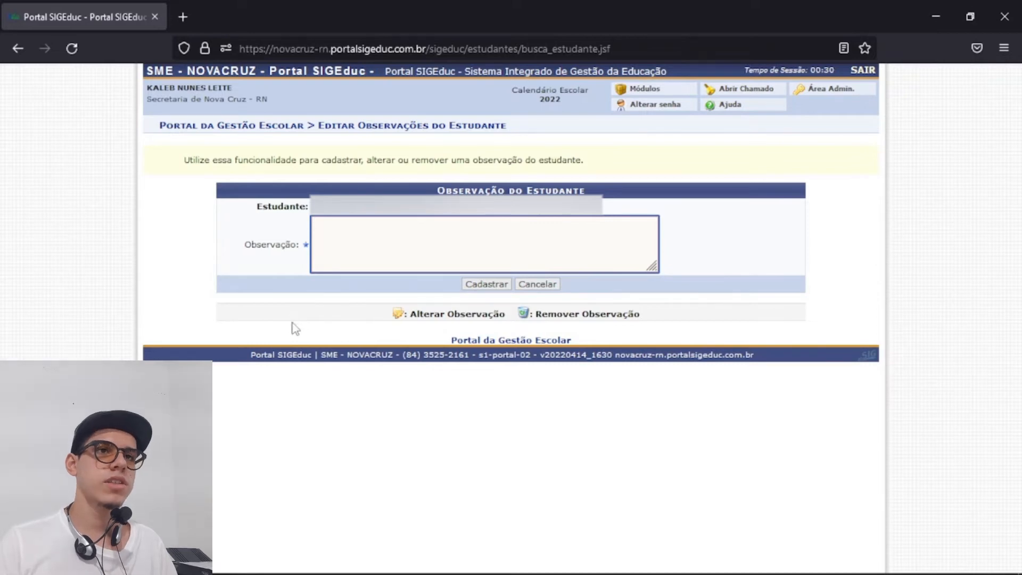
type("estudante")
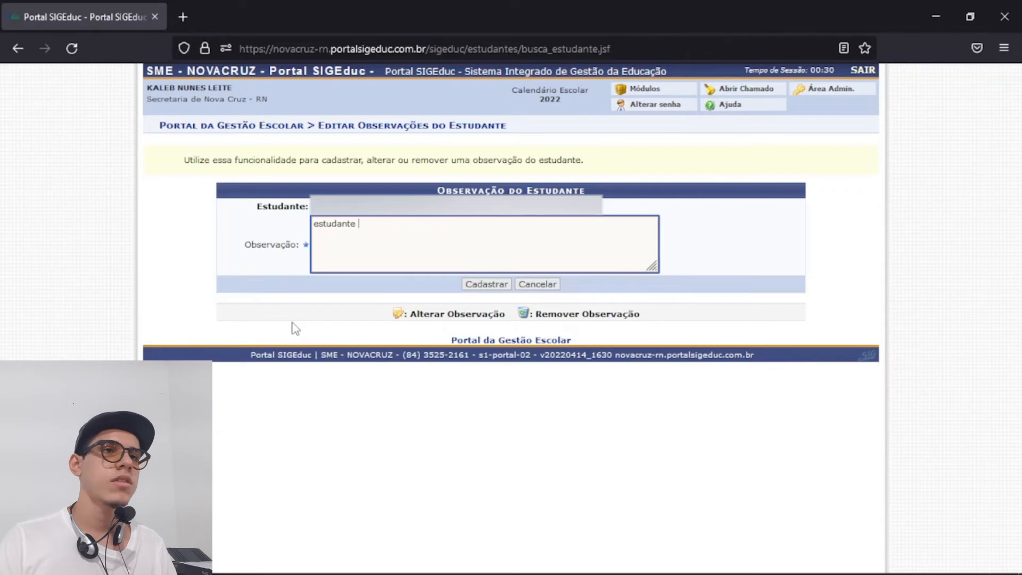
mouse_move(665, 573)
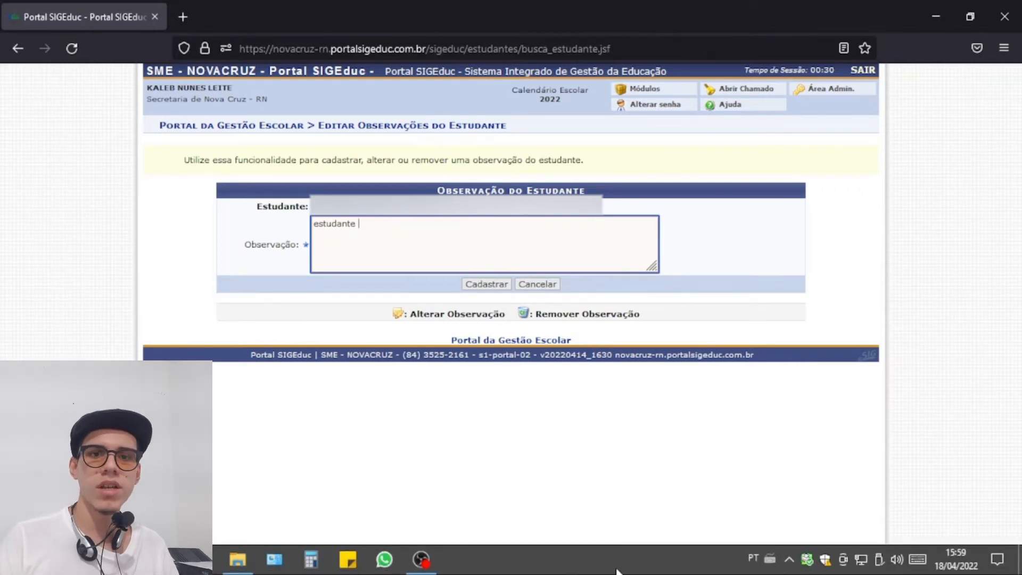
type("nestes")
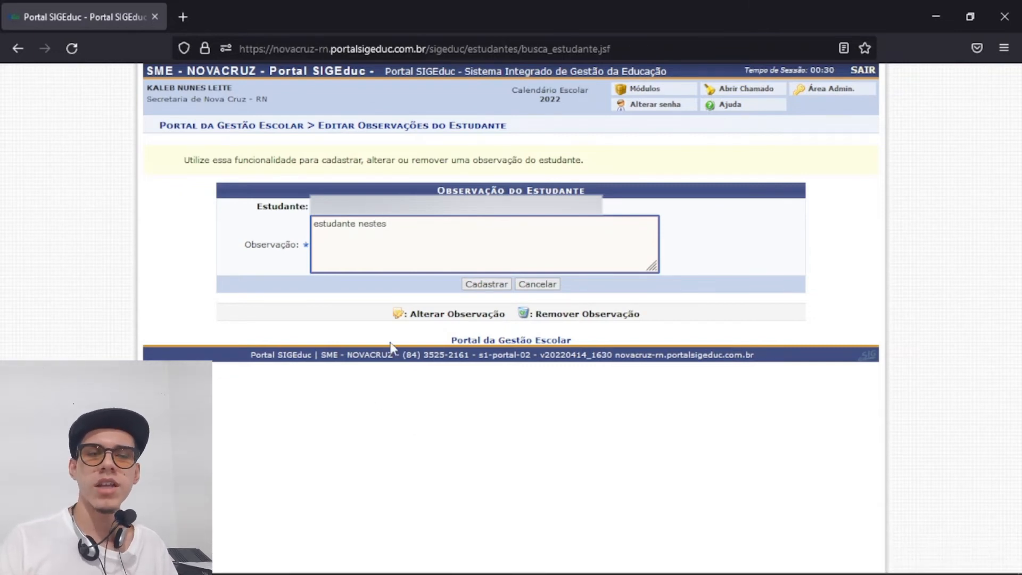
Replace "nestes" in the student's observation with "asd".
left_click_drag(400, 223, 313, 224)
left_click(397, 290)
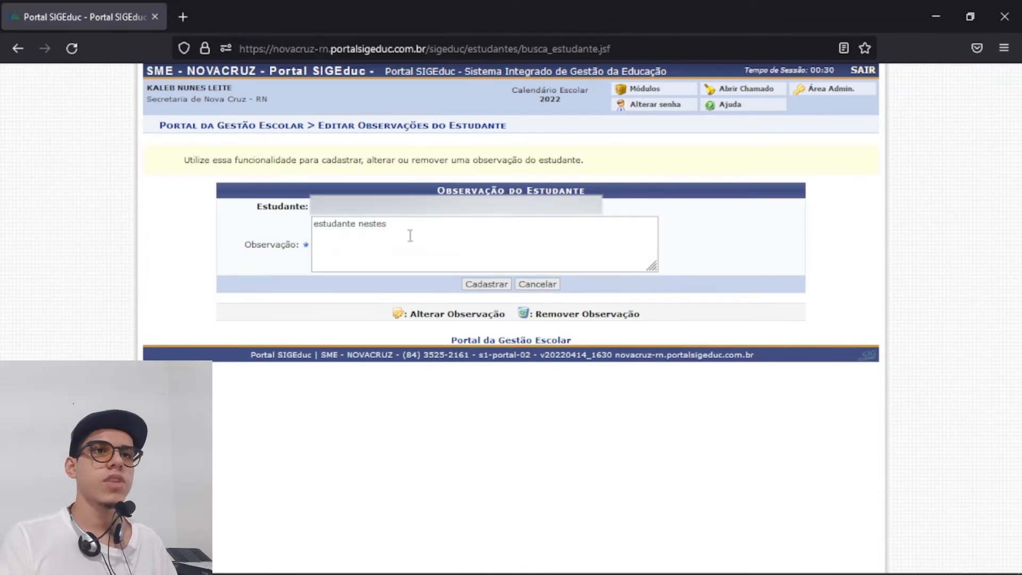
left_click_drag(408, 234, 313, 230)
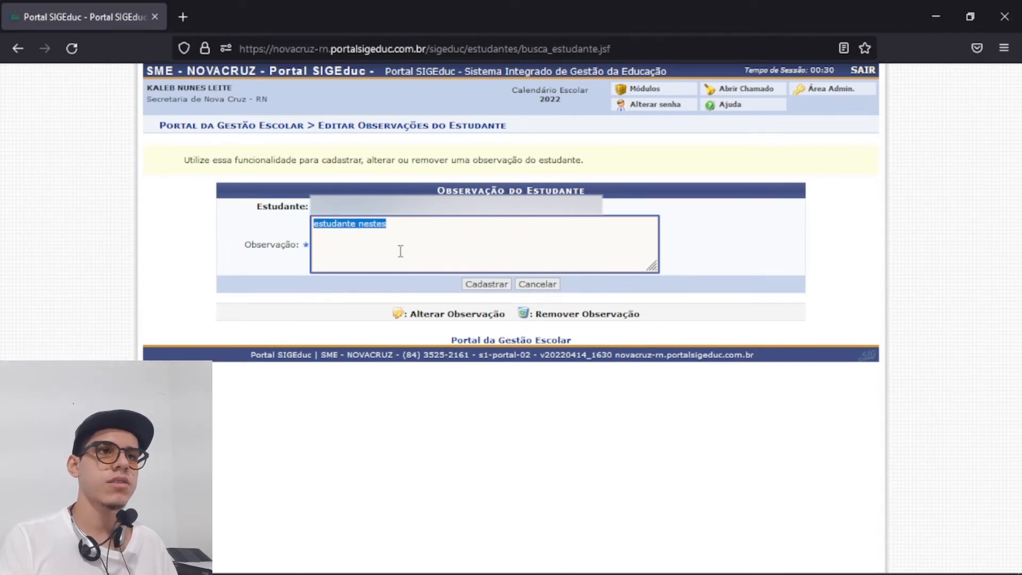
left_click_drag(450, 233, 358, 224)
key("BackSpace")
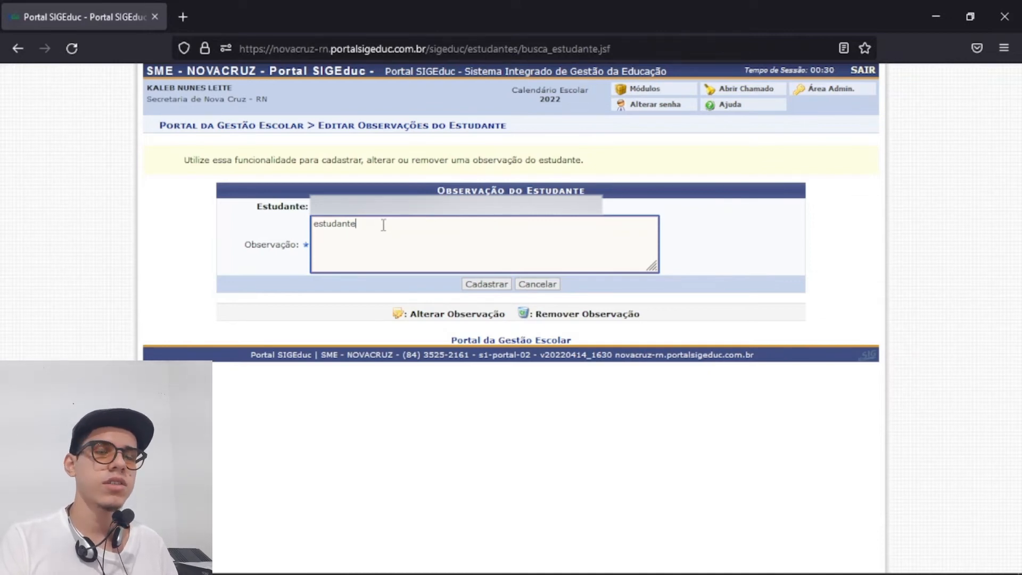
type("asd")
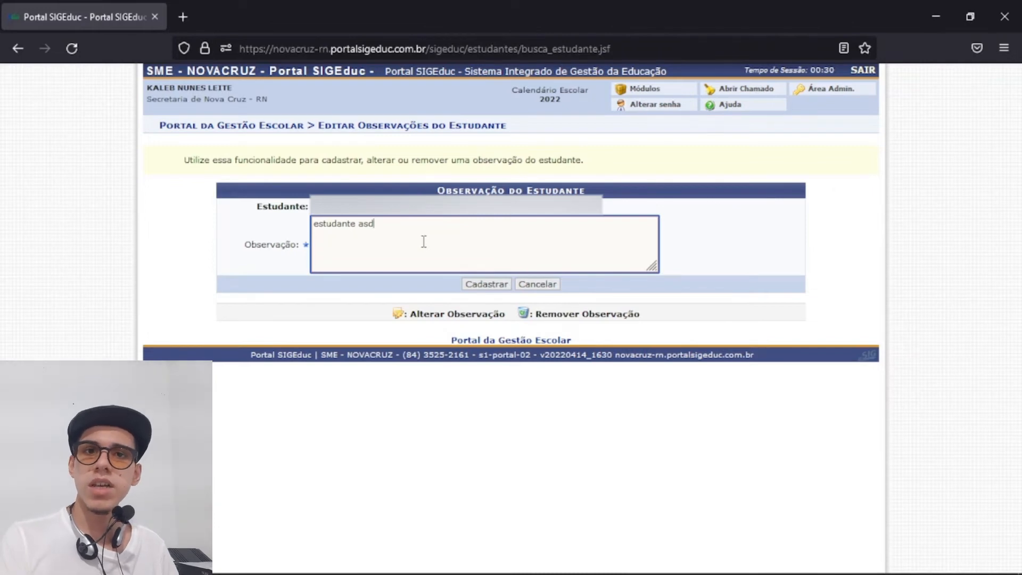
Clear the observation text without registering it and return to the Portal da Gestão Escolar.
triple_click(353, 237)
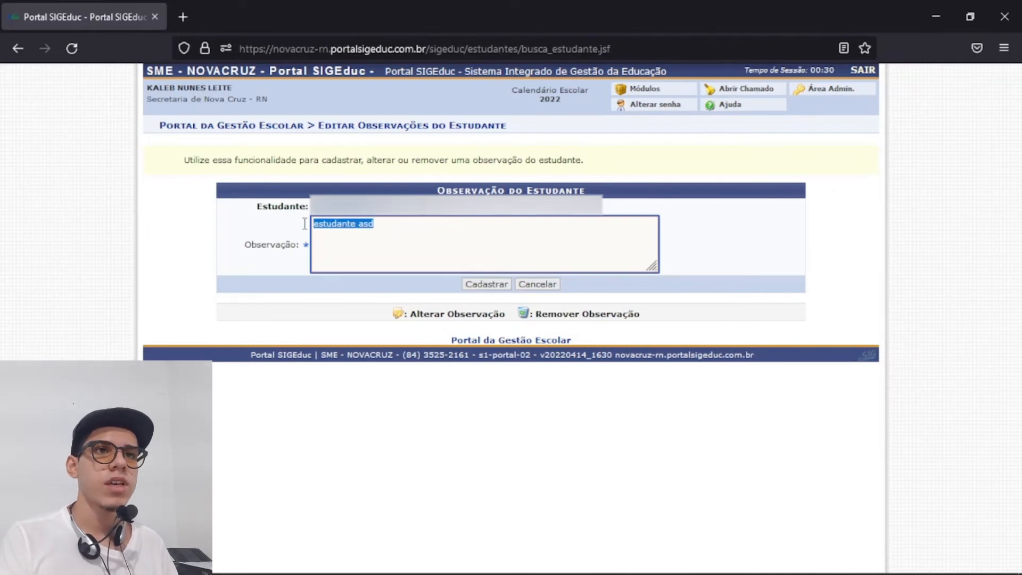
left_click(380, 227)
left_click_drag(380, 228, 357, 224)
key("BackSpace")
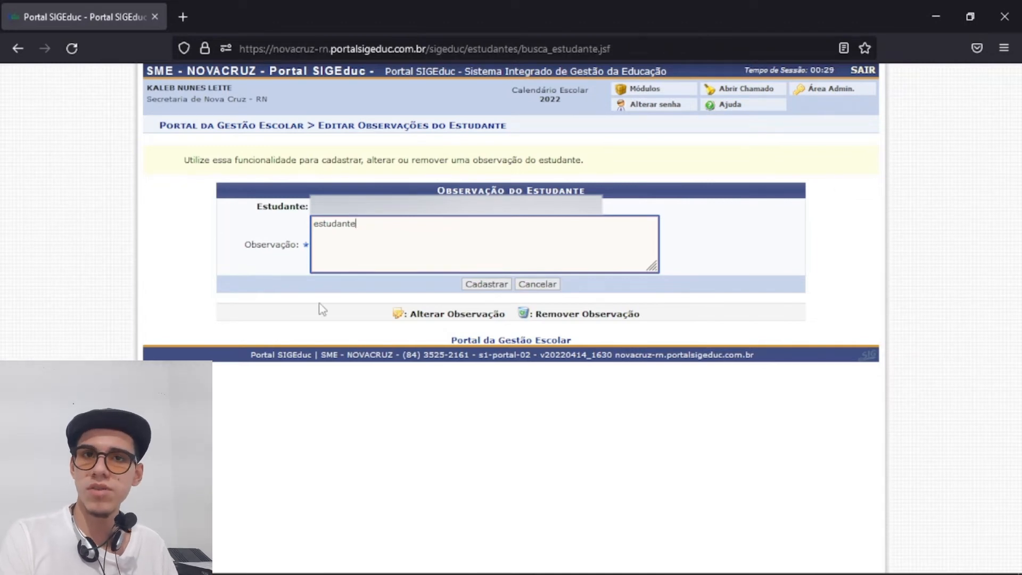
left_click_drag(377, 221, 311, 222)
key("BackSpace")
left_click(268, 128)
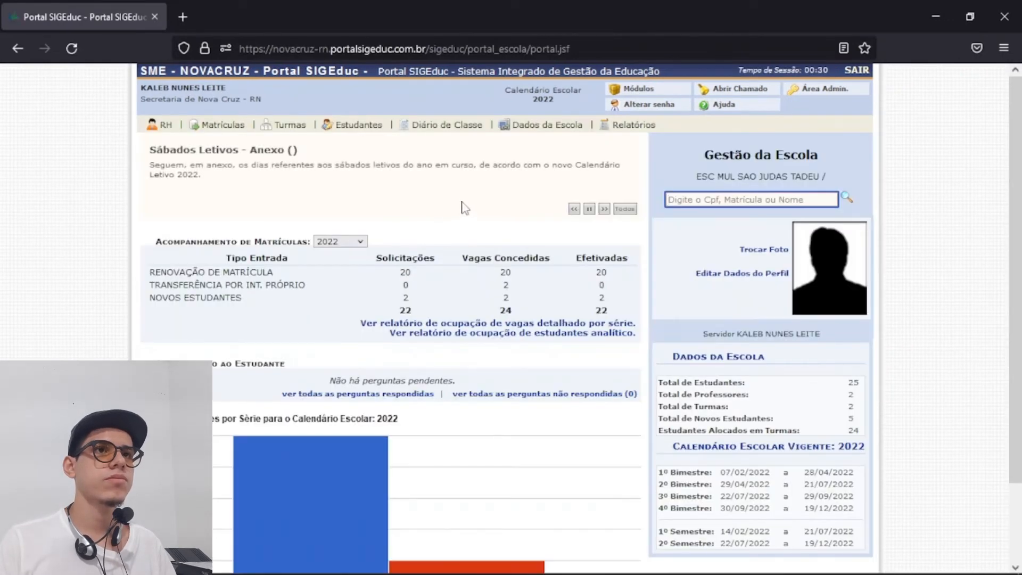
View the Cadastrar Novo Estudante options for the current and previous school years.
mouse_move(367, 129)
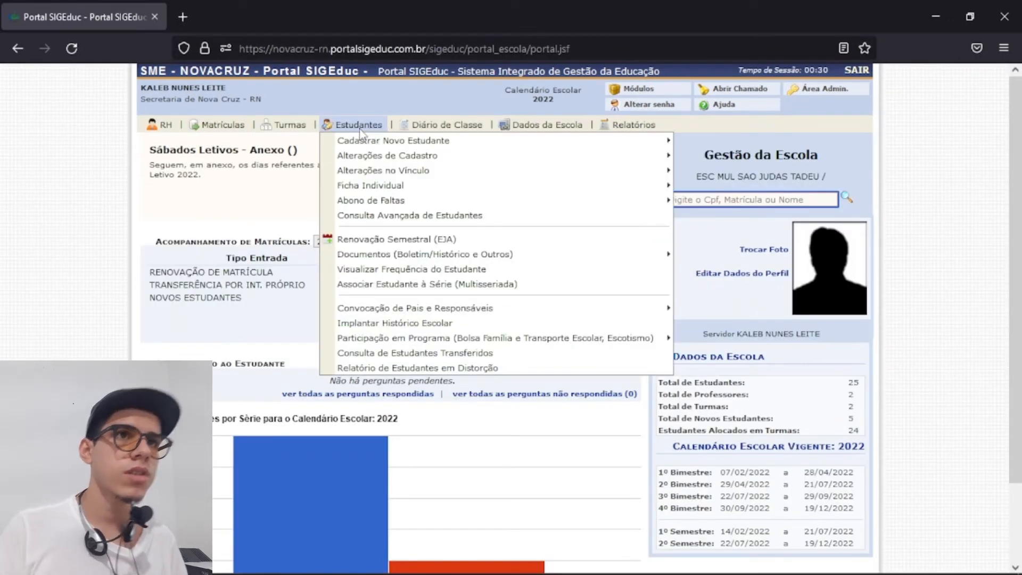
mouse_move(445, 146)
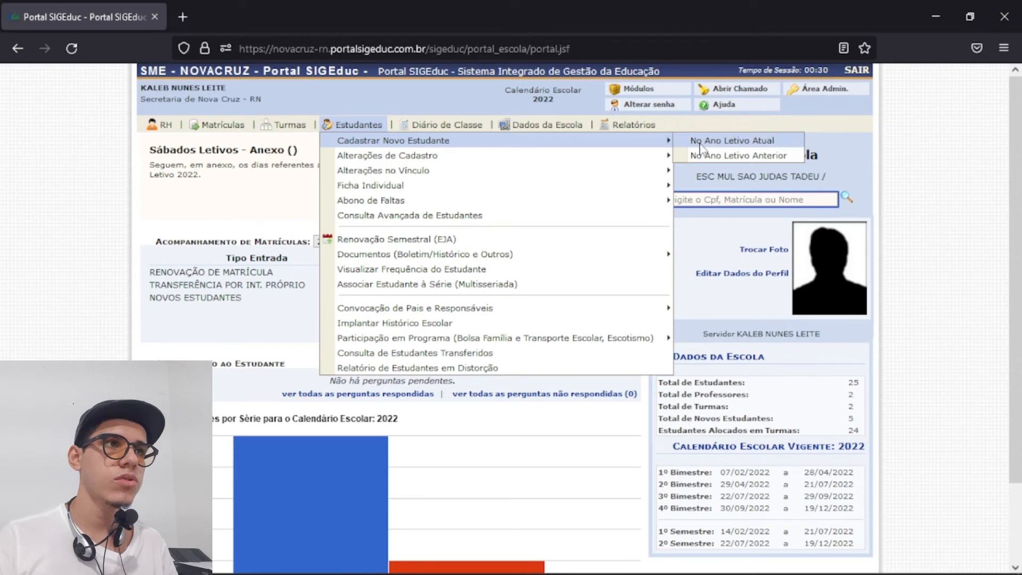
mouse_move(556, 133)
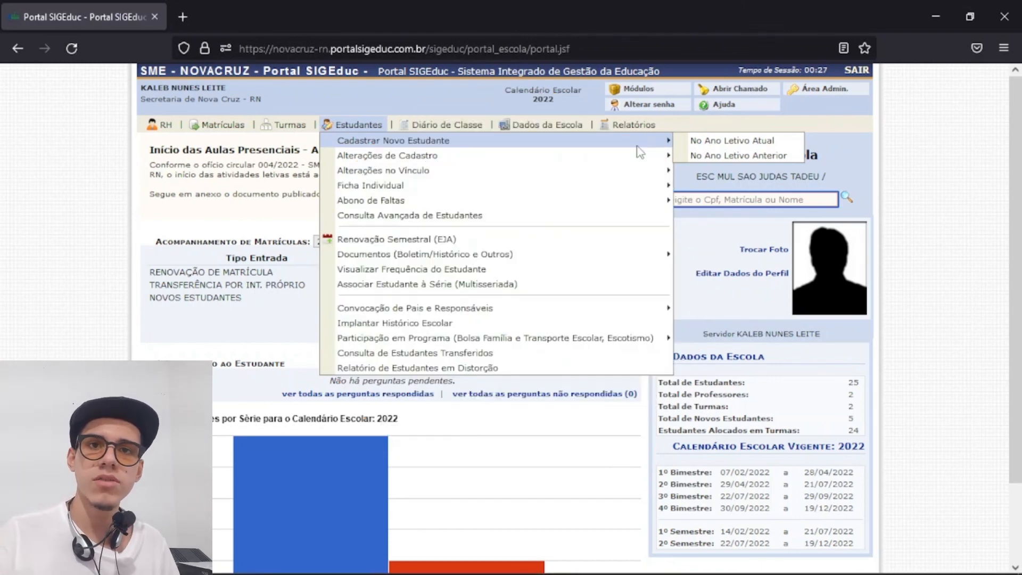
mouse_move(650, 170)
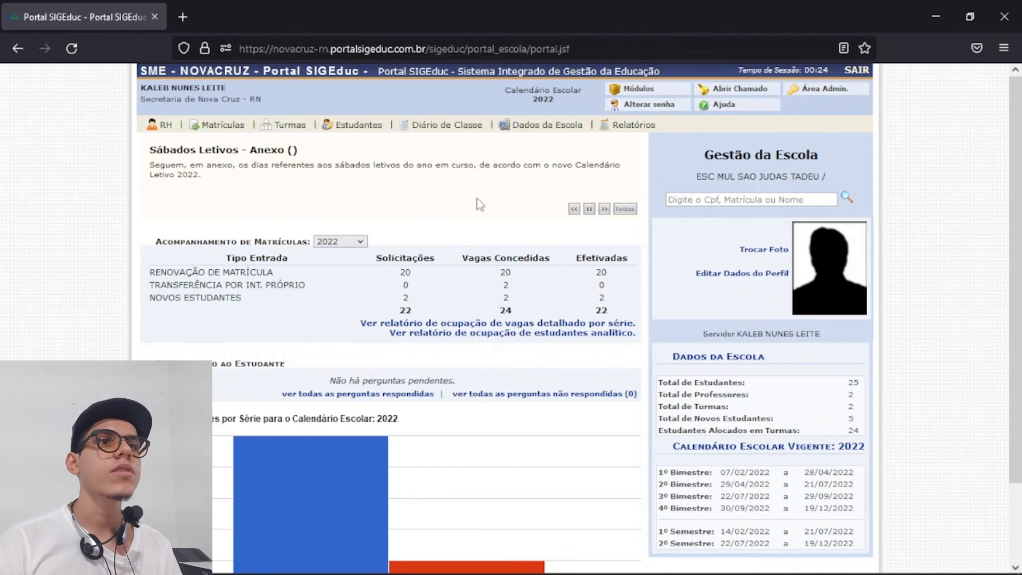
mouse_move(367, 126)
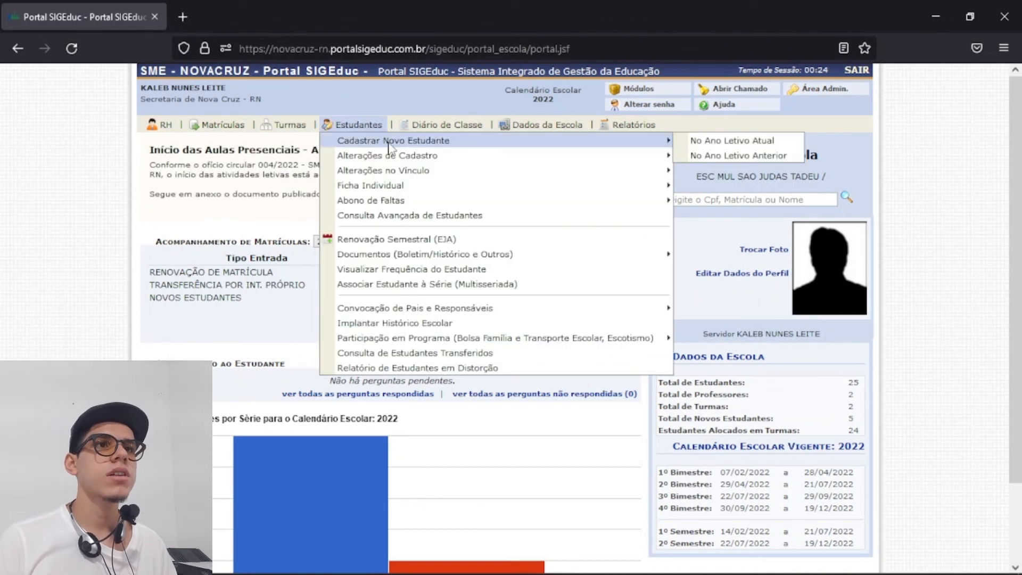